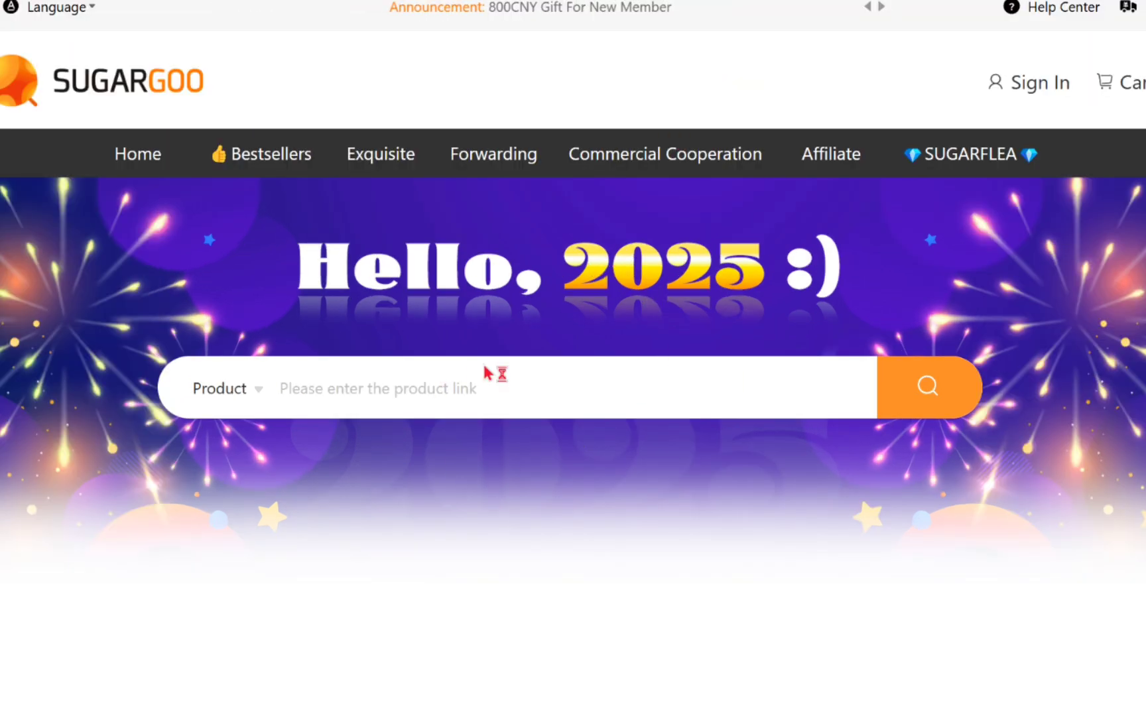
Step: Search the web for Sugargoo and open the official Sugargoo site from the results
{"action": "scroll", "coordinate": [489, 374], "scroll_direction": "down", "scroll_amount": 2}
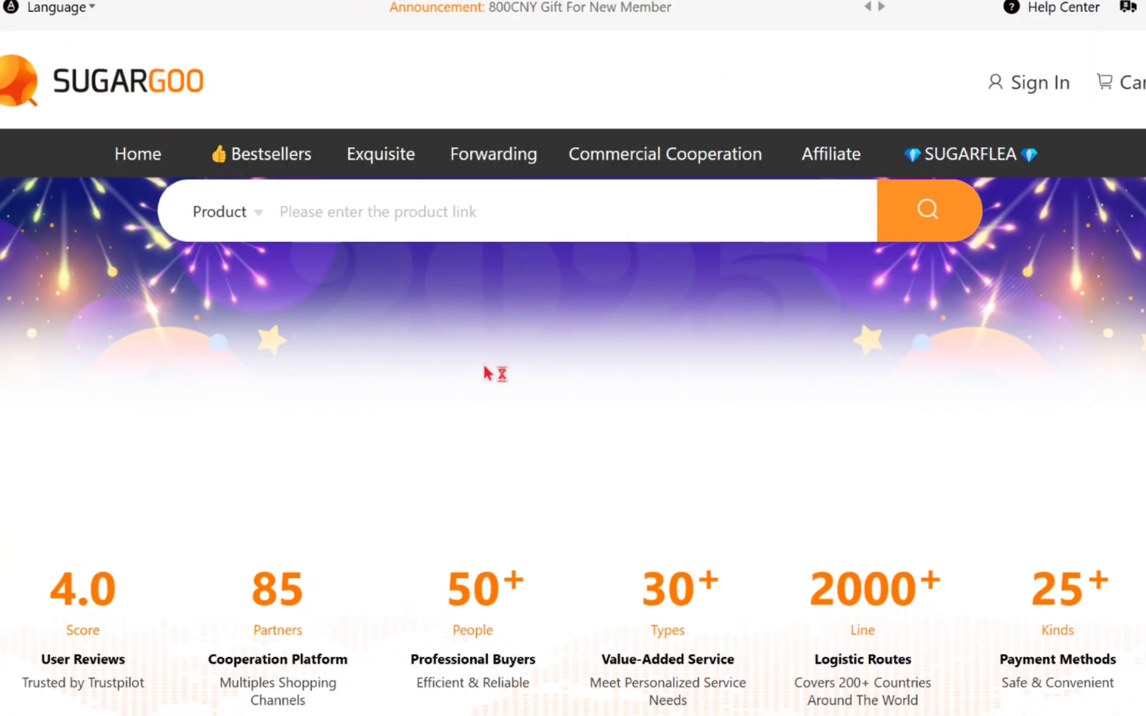
{"action": "scroll", "coordinate": [495, 375], "scroll_direction": "up", "scroll_amount": 2}
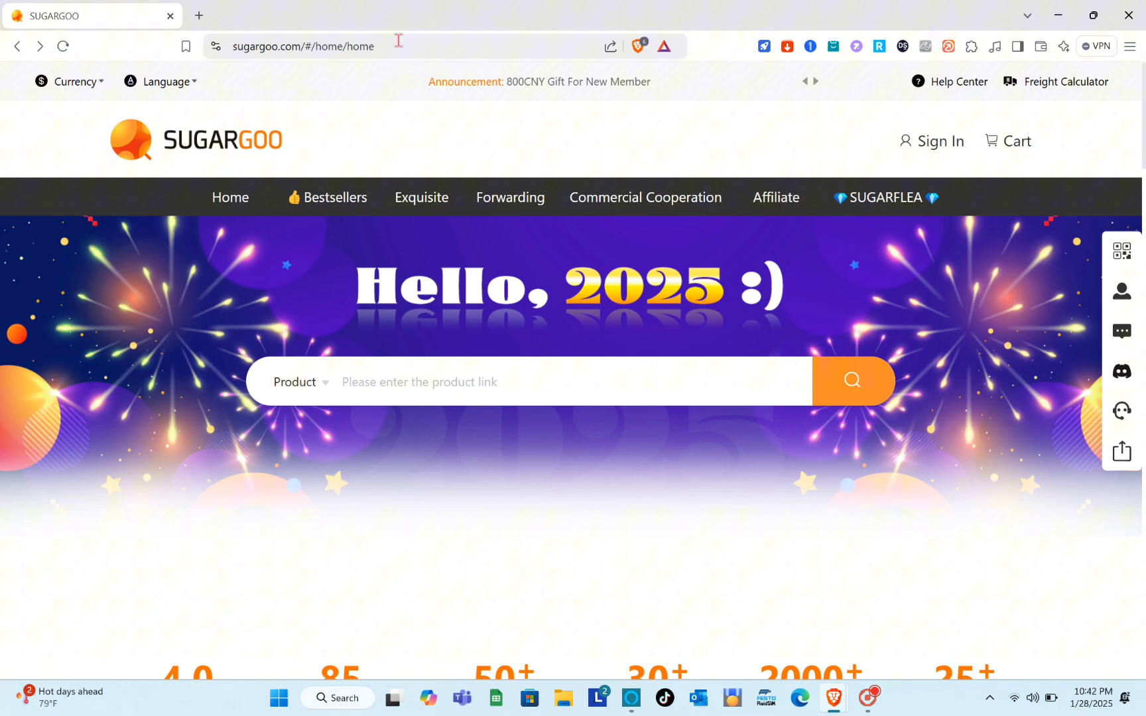
{"action": "left_click", "coordinate": [398, 40]}
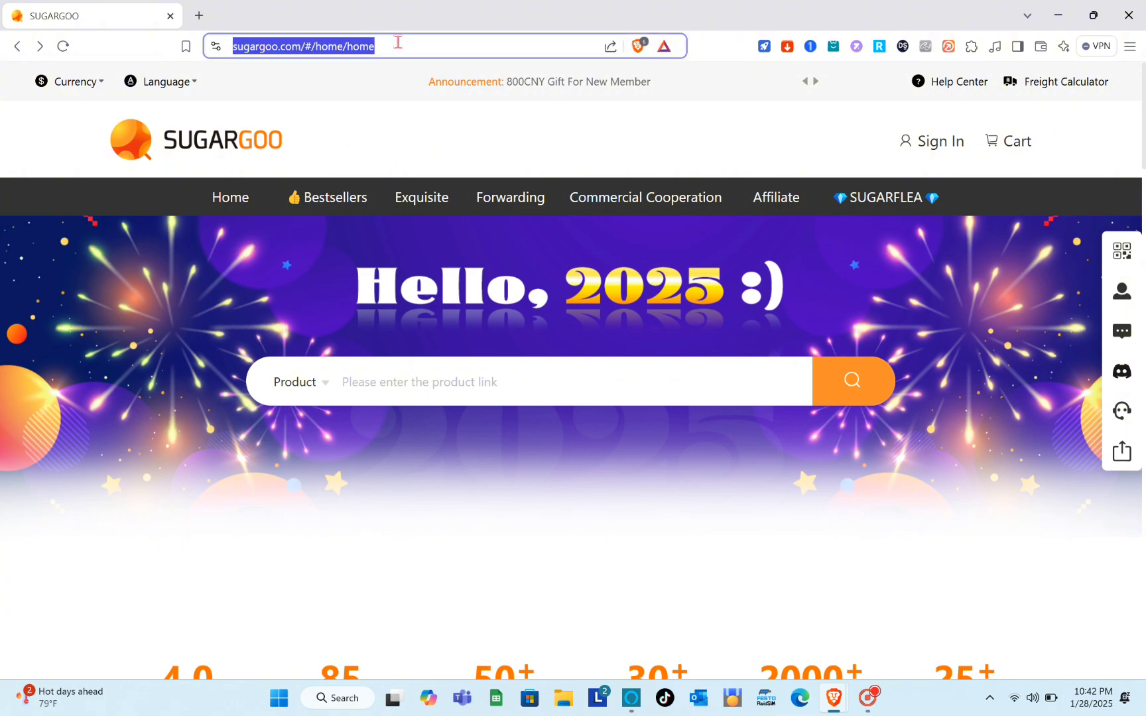
{"action": "type", "text": "sugar"}
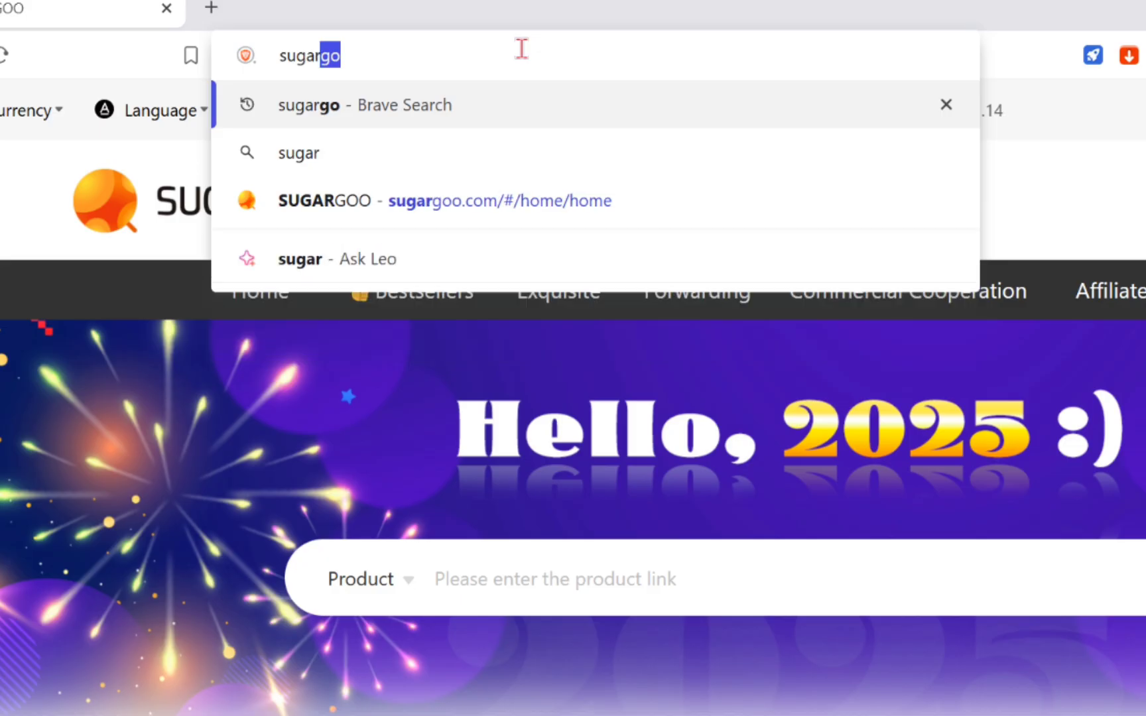
{"action": "key", "text": "Return"}
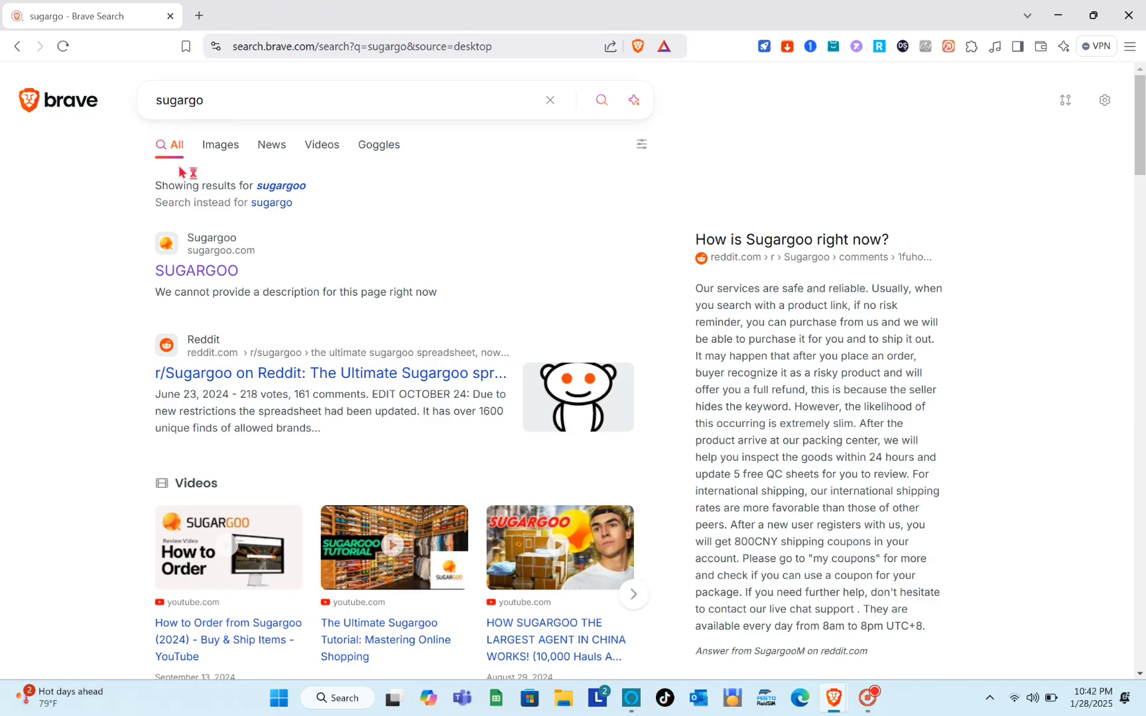
{"action": "left_click", "coordinate": [205, 279]}
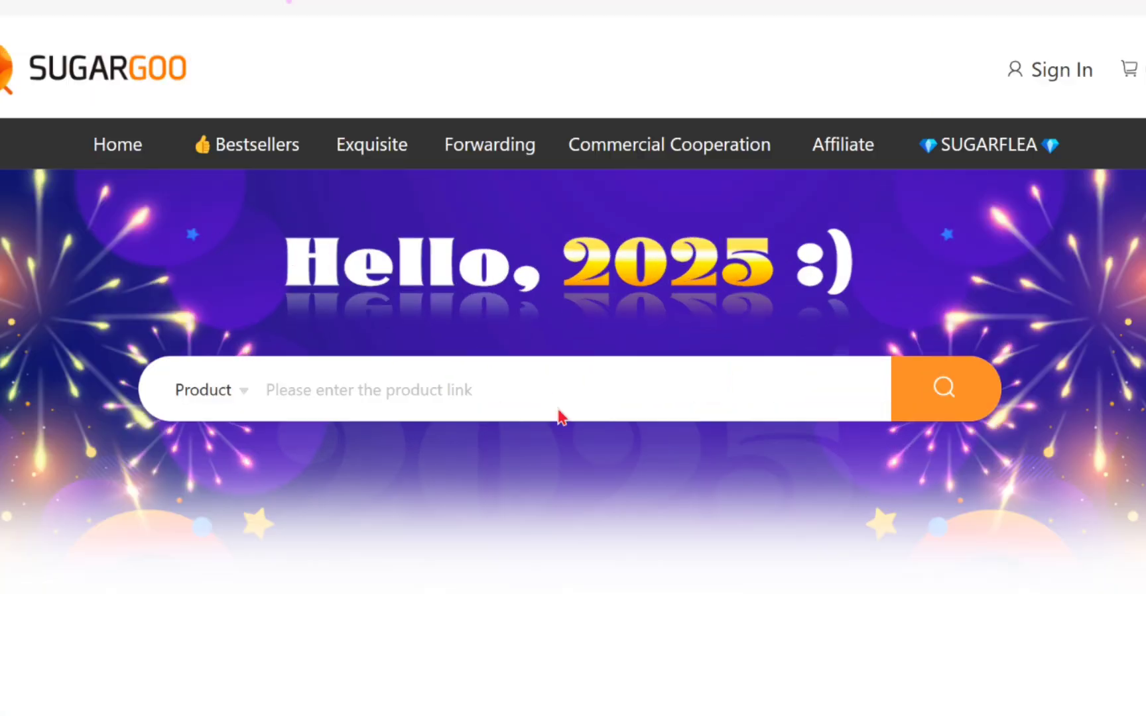
{"action": "scroll", "coordinate": [564, 402], "scroll_direction": "down", "scroll_amount": 5}
{"action": "scroll", "coordinate": [559, 416], "scroll_direction": "down", "scroll_amount": 5}
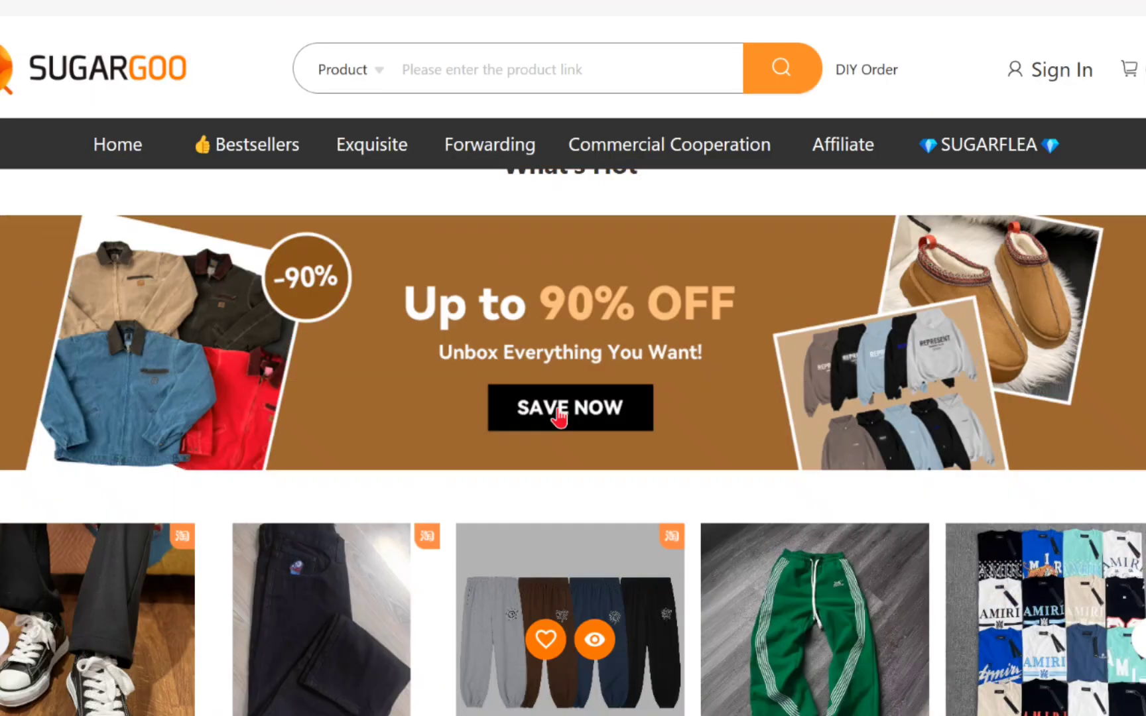
{"action": "scroll", "coordinate": [557, 417], "scroll_direction": "up", "scroll_amount": 10}
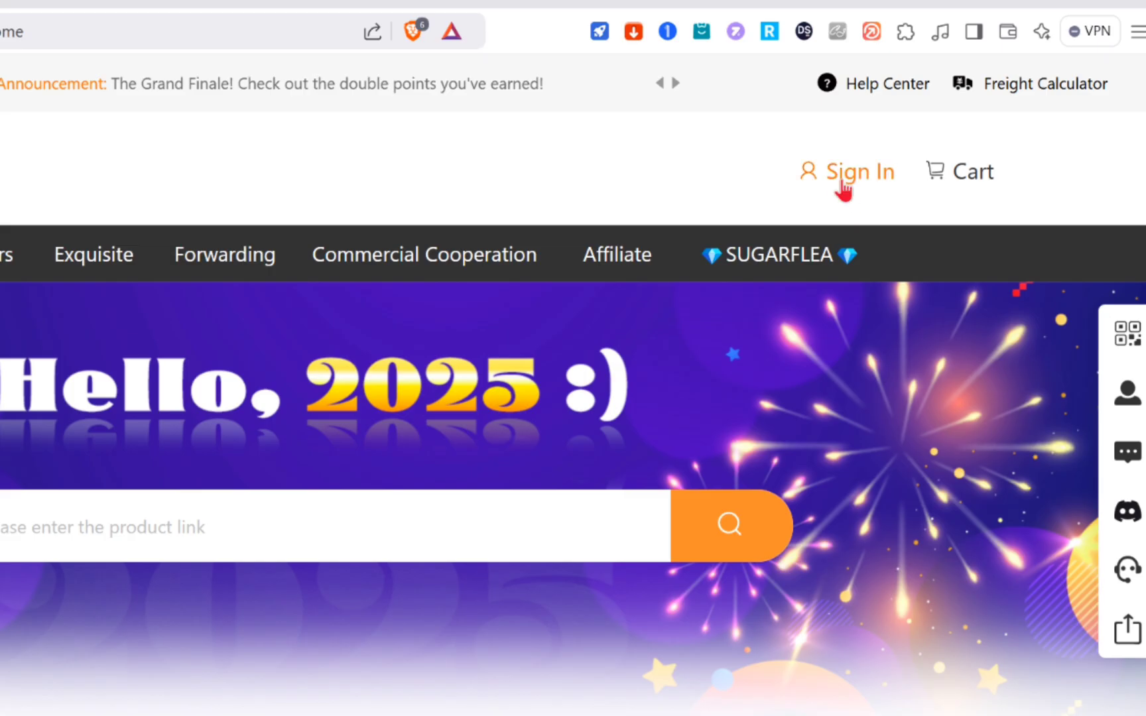
Step: Go to the sign-in page and switch to the Register form, browsing down to the footer
{"action": "left_click", "coordinate": [837, 179]}
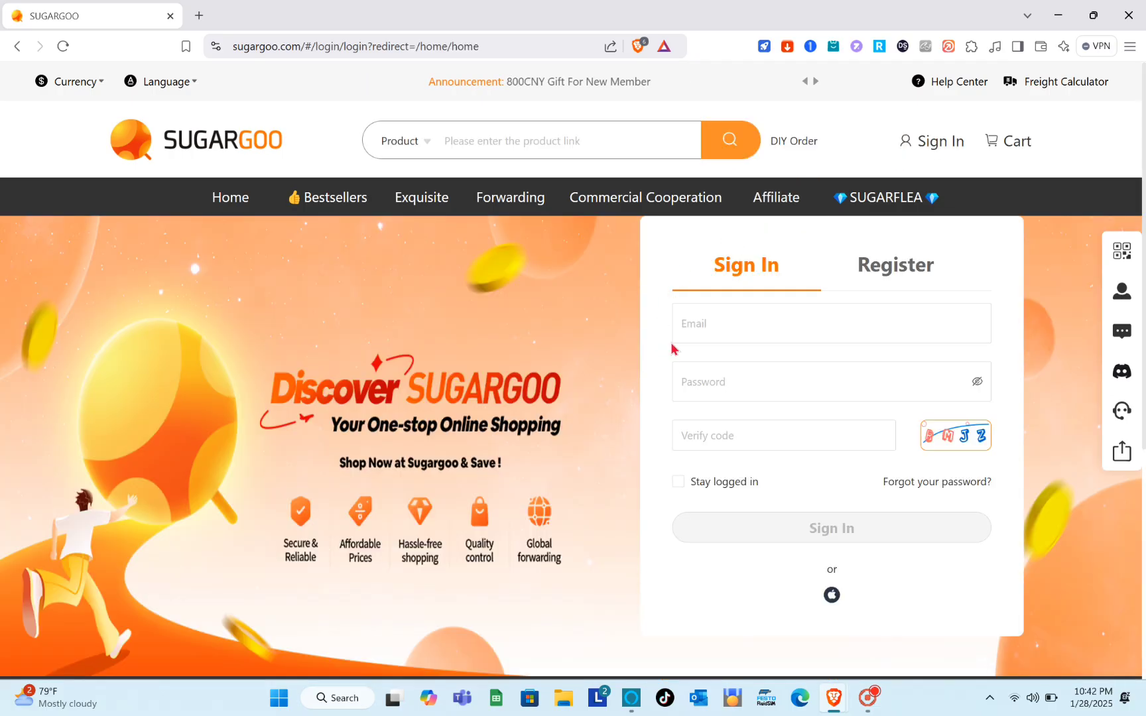
{"action": "left_click", "coordinate": [716, 321]}
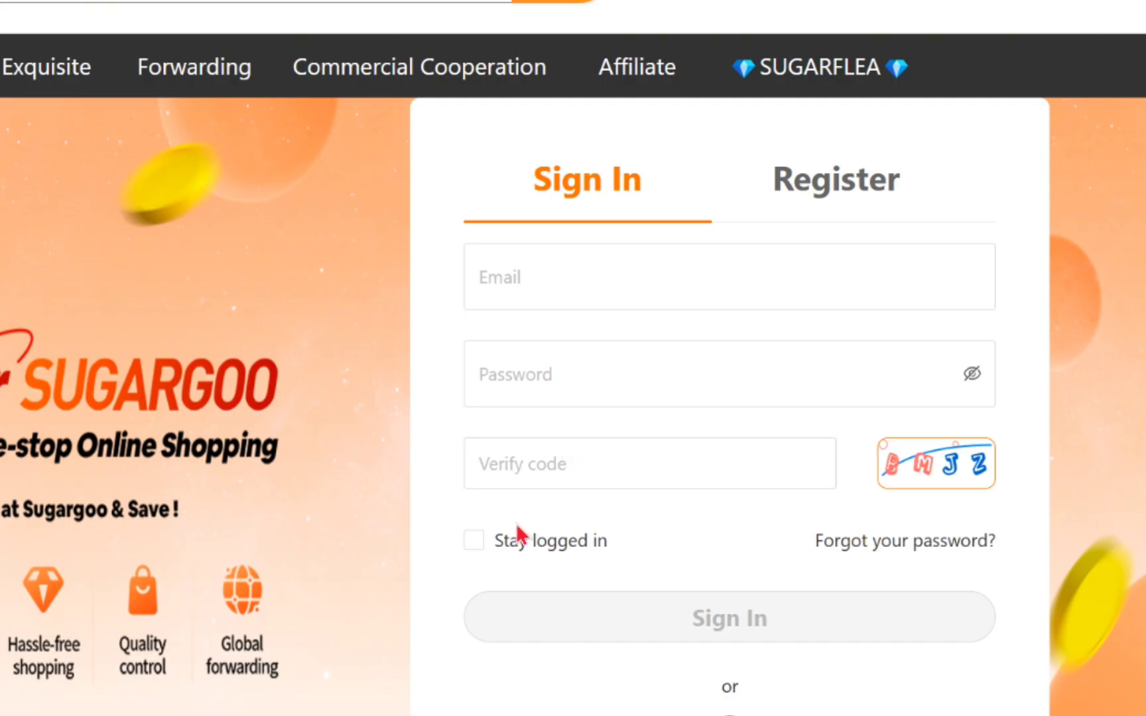
{"action": "left_click", "coordinate": [804, 193]}
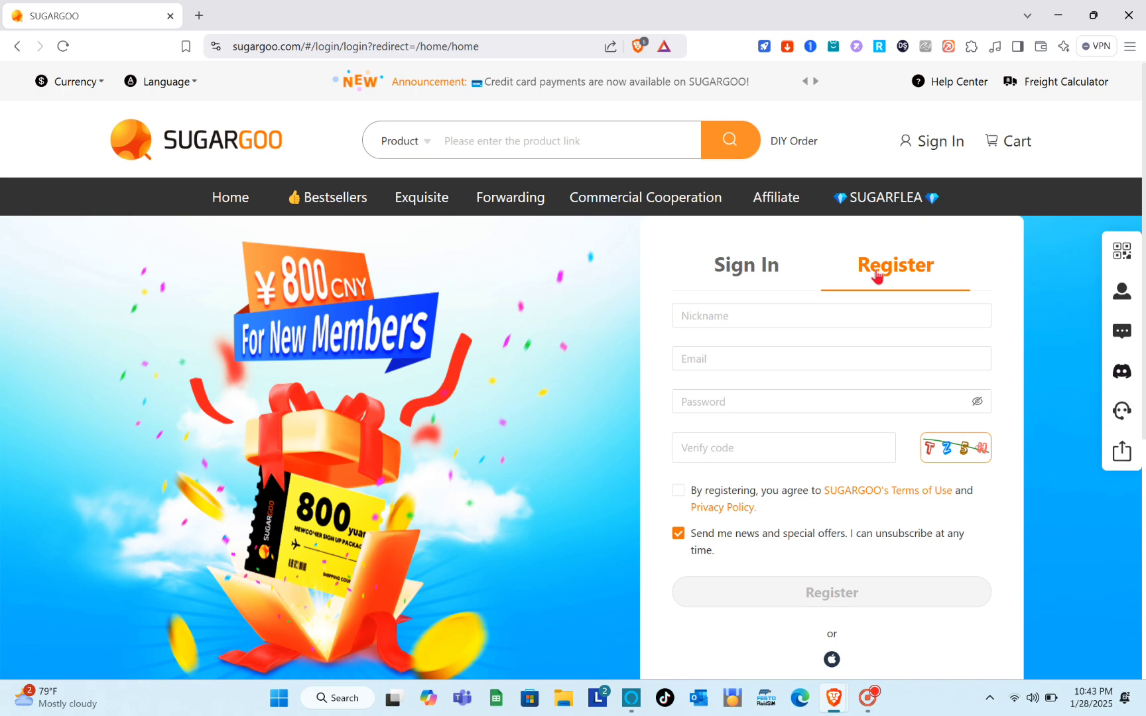
{"action": "scroll", "coordinate": [750, 425], "scroll_direction": "down", "scroll_amount": 3}
{"action": "scroll", "coordinate": [821, 417], "scroll_direction": "up", "scroll_amount": 3}
{"action": "scroll", "coordinate": [741, 384], "scroll_direction": "down", "scroll_amount": 5}
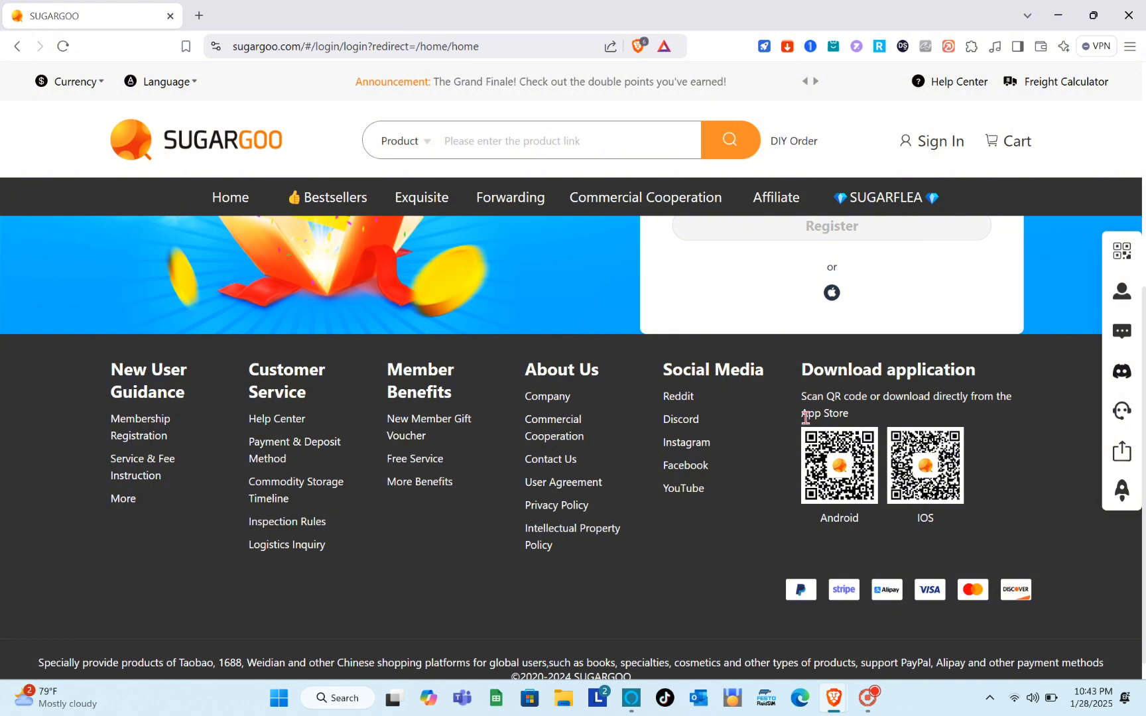
{"action": "scroll", "coordinate": [804, 414], "scroll_direction": "down", "scroll_amount": 1}
{"action": "scroll", "coordinate": [806, 421], "scroll_direction": "up", "scroll_amount": 5}
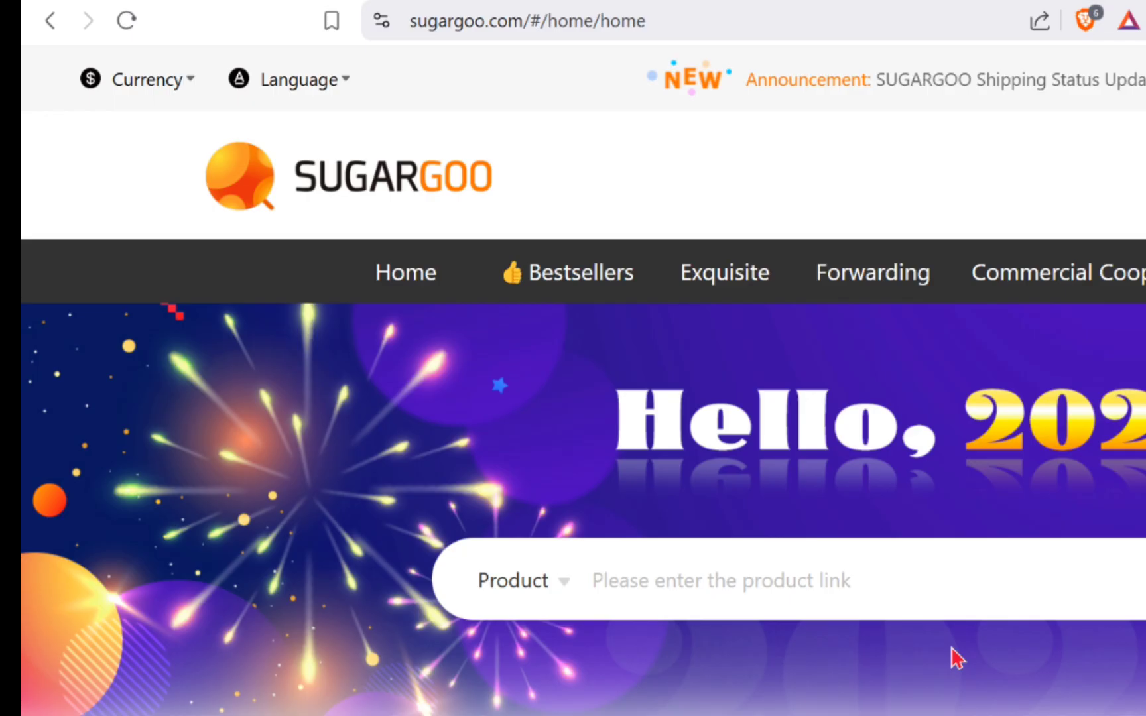
Step: Switch the Sugargoo site language to English from the currency and language menu
{"action": "left_click", "coordinate": [180, 79]}
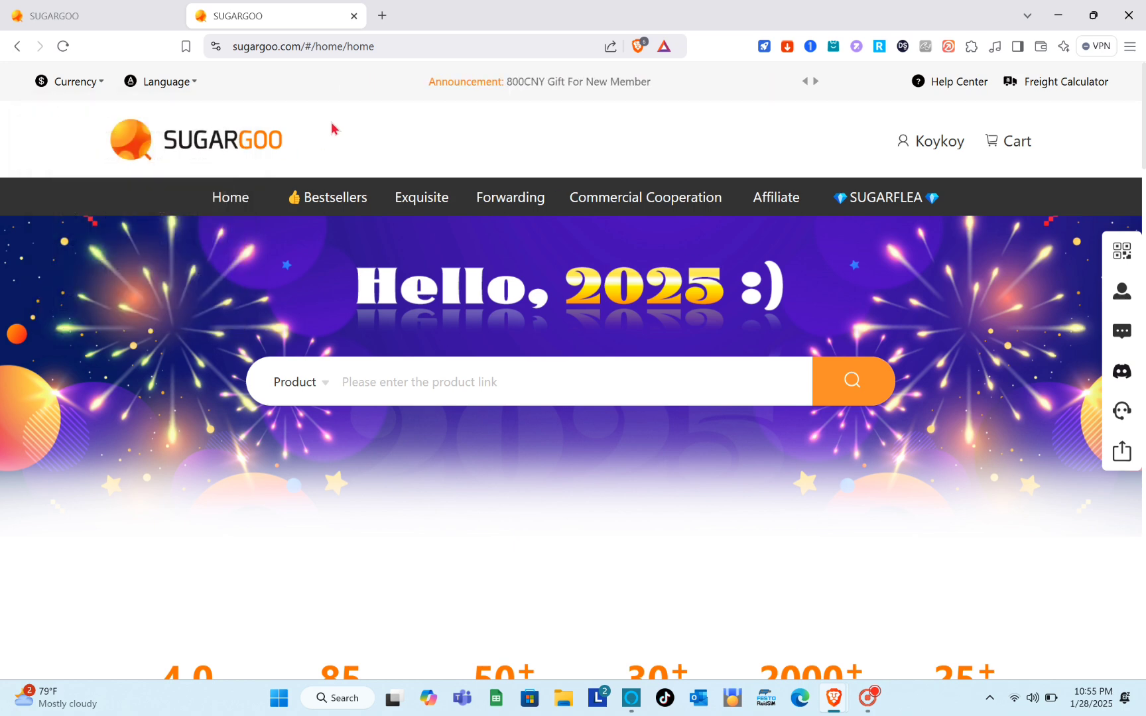
{"action": "mouse_move", "coordinate": [187, 91]}
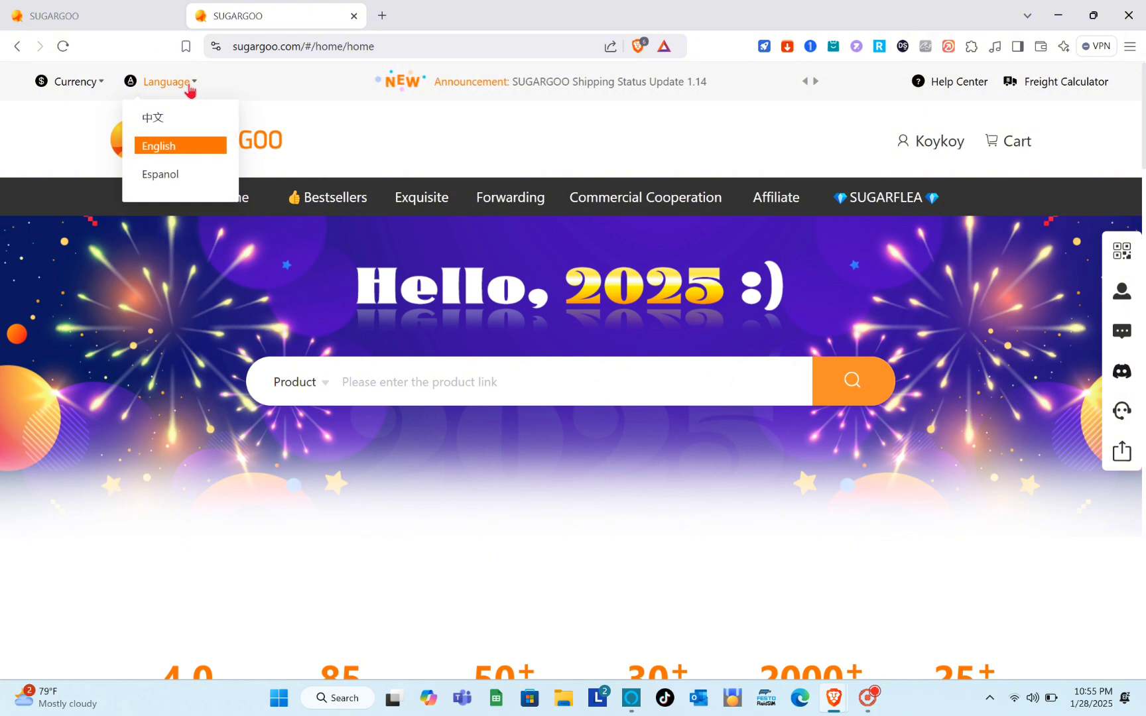
{"action": "left_click", "coordinate": [165, 155]}
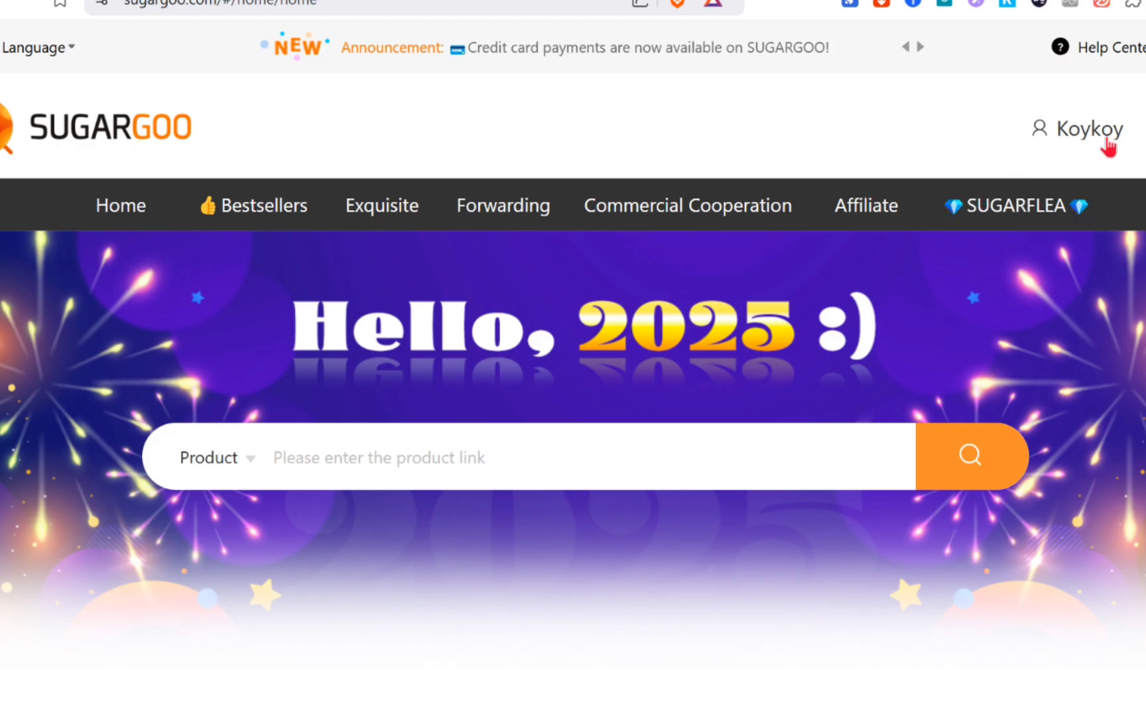
{"action": "mouse_move", "coordinate": [952, 143]}
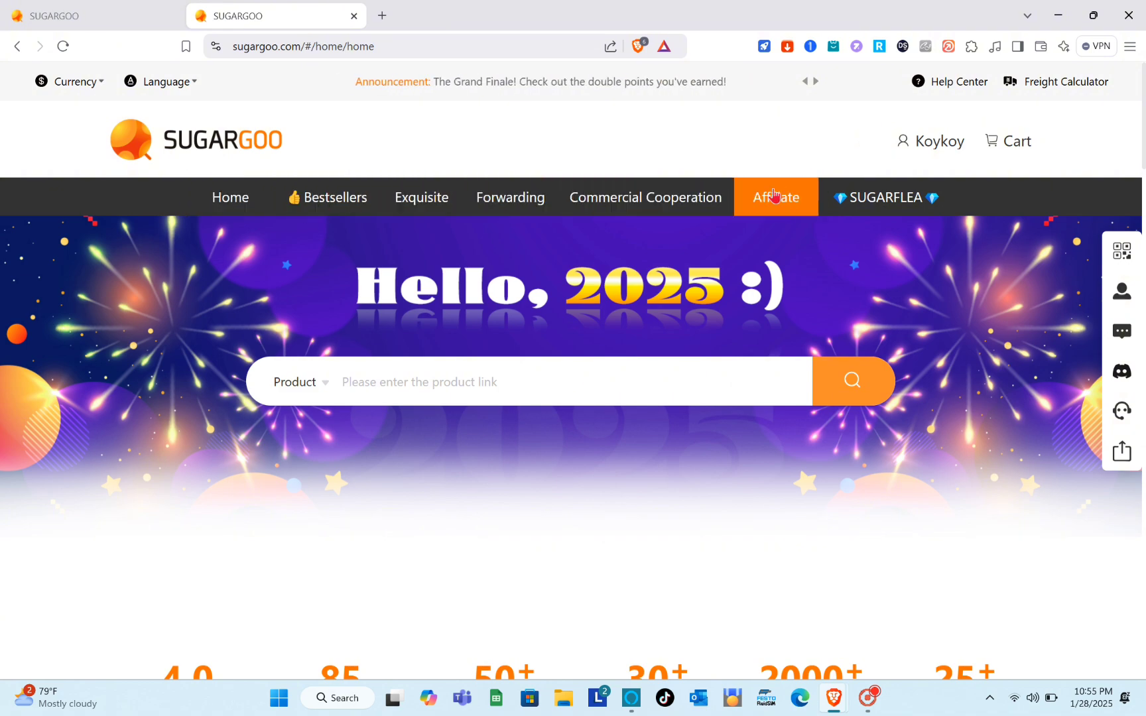
{"action": "scroll", "coordinate": [478, 443], "scroll_direction": "down", "scroll_amount": 3}
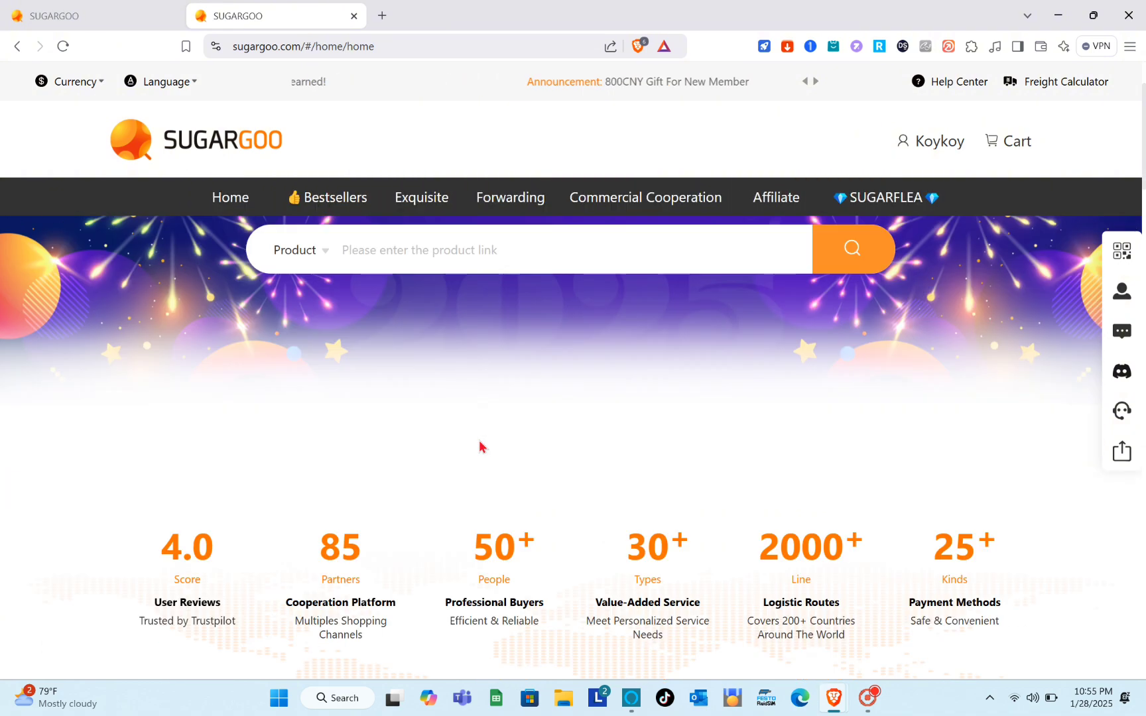
{"action": "scroll", "coordinate": [478, 439], "scroll_direction": "up", "scroll_amount": 3}
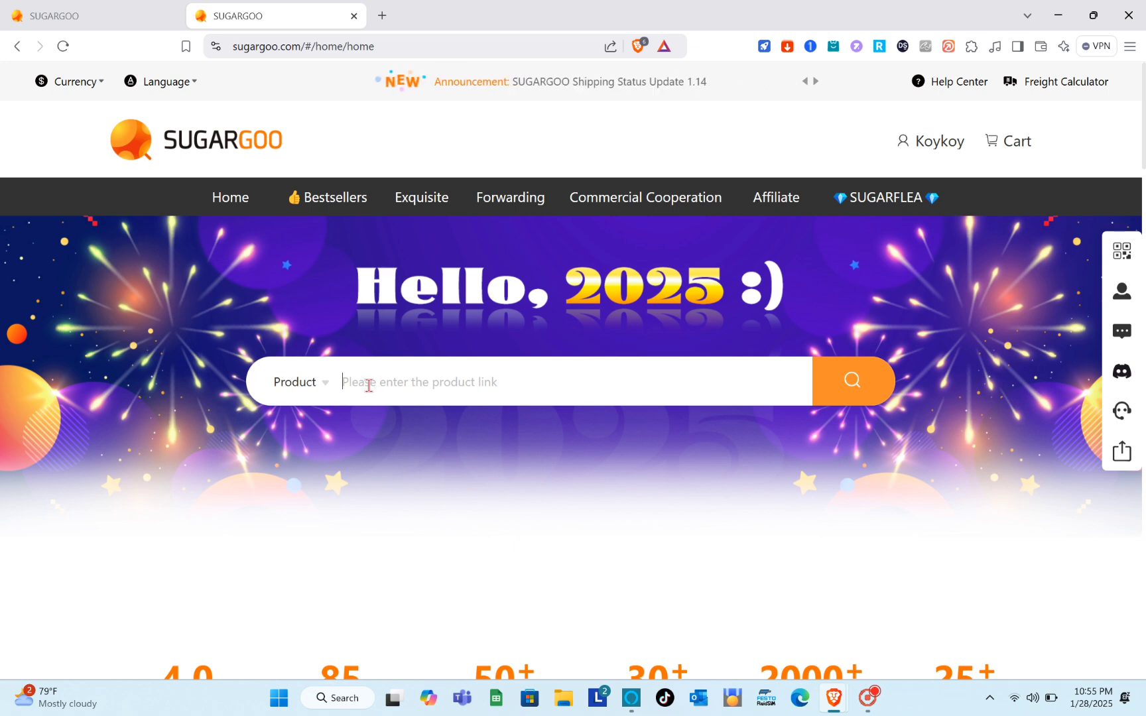
{"action": "left_click", "coordinate": [322, 391]}
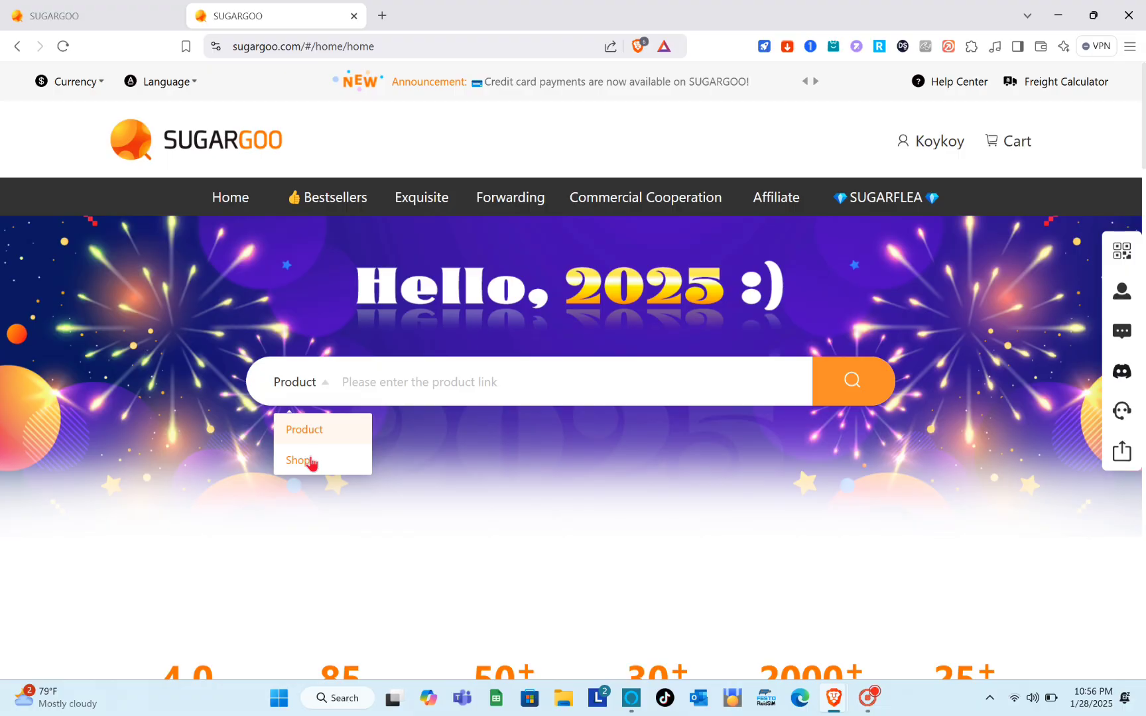
{"action": "left_click", "coordinate": [268, 522]}
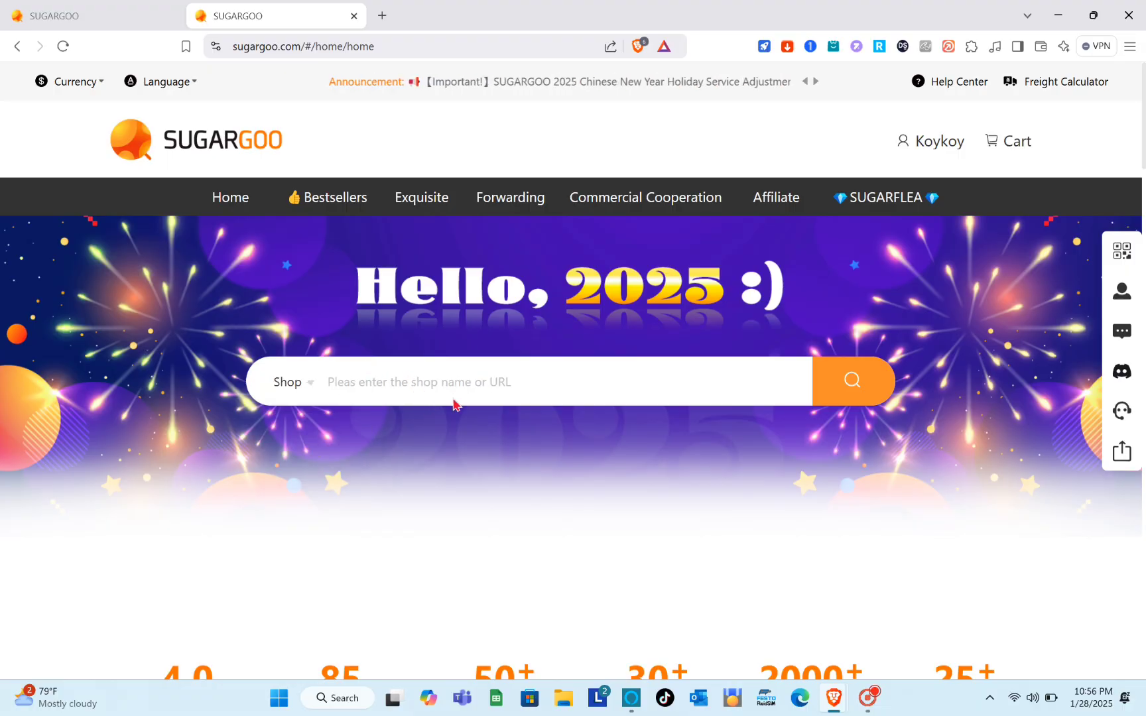
{"action": "left_click", "coordinate": [310, 388]}
{"action": "left_click", "coordinate": [303, 436]}
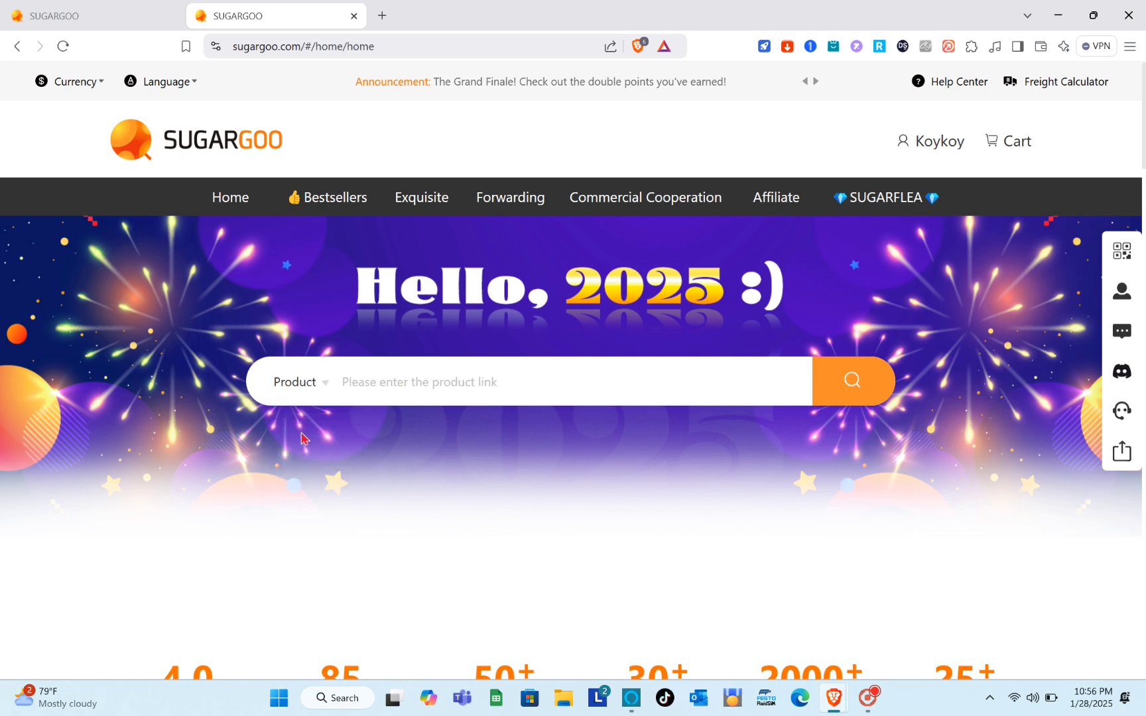
Step: Browse the Bestsellers list and open the '[Customized] Small pet hooded sweatshirt' product page
{"action": "left_click", "coordinate": [327, 207]}
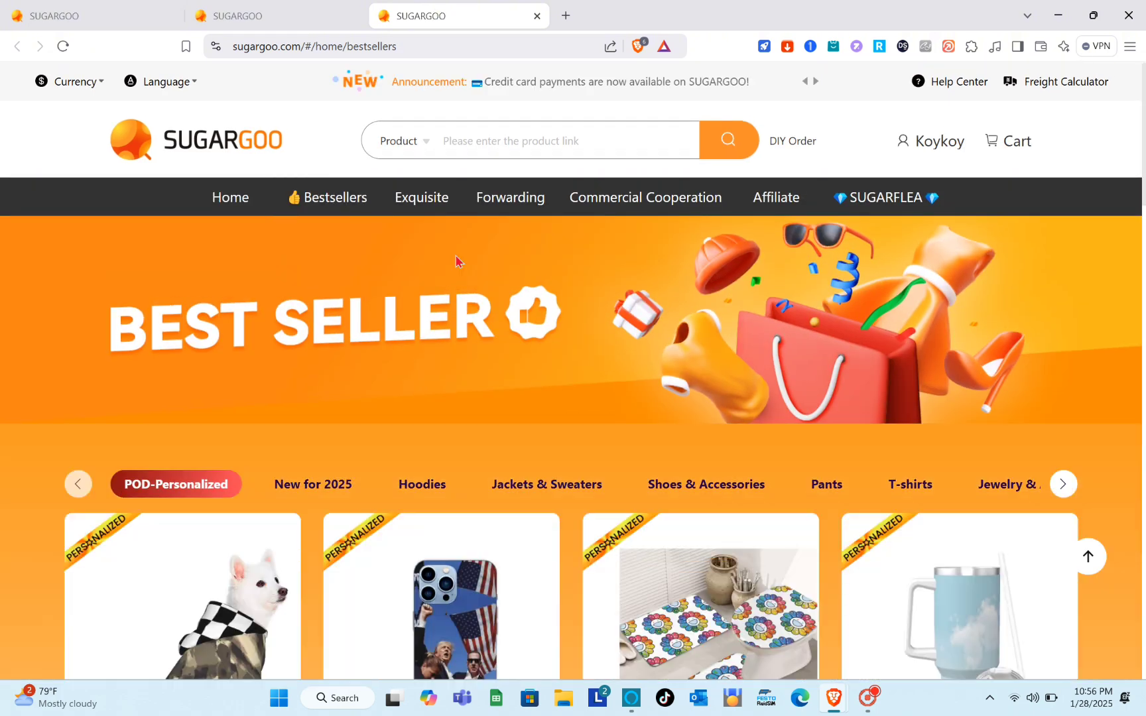
{"action": "scroll", "coordinate": [462, 389], "scroll_direction": "down", "scroll_amount": 5}
{"action": "scroll", "coordinate": [462, 390], "scroll_direction": "down", "scroll_amount": 5}
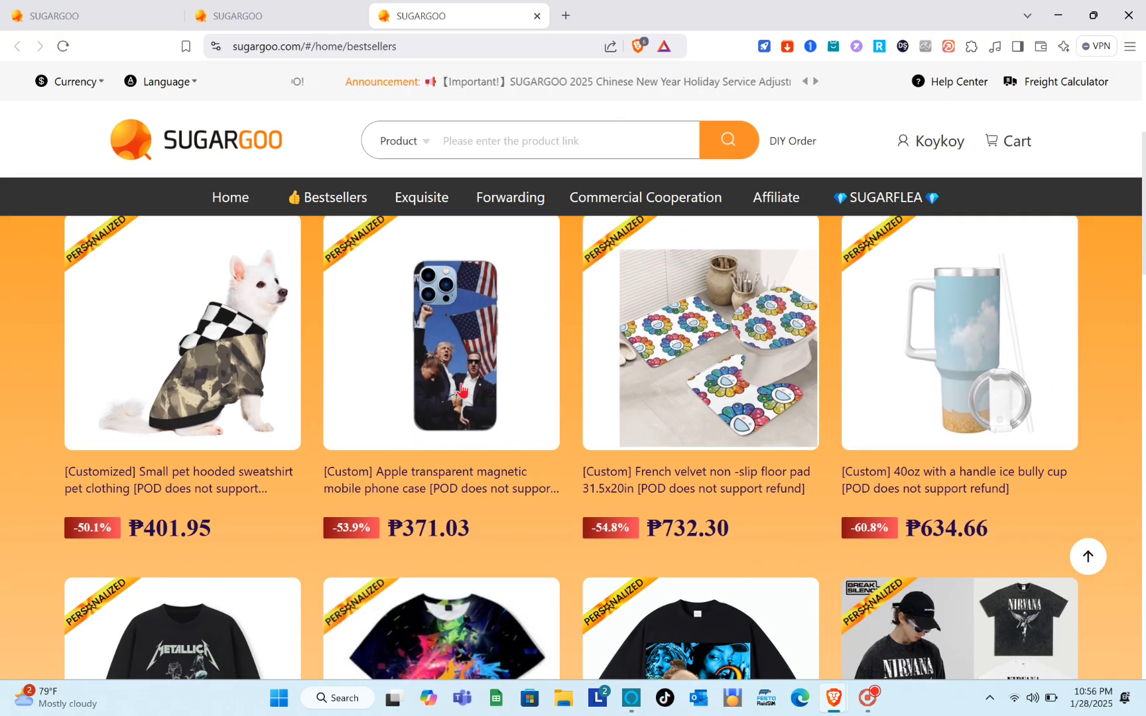
{"action": "scroll", "coordinate": [422, 401], "scroll_direction": "down", "scroll_amount": 7}
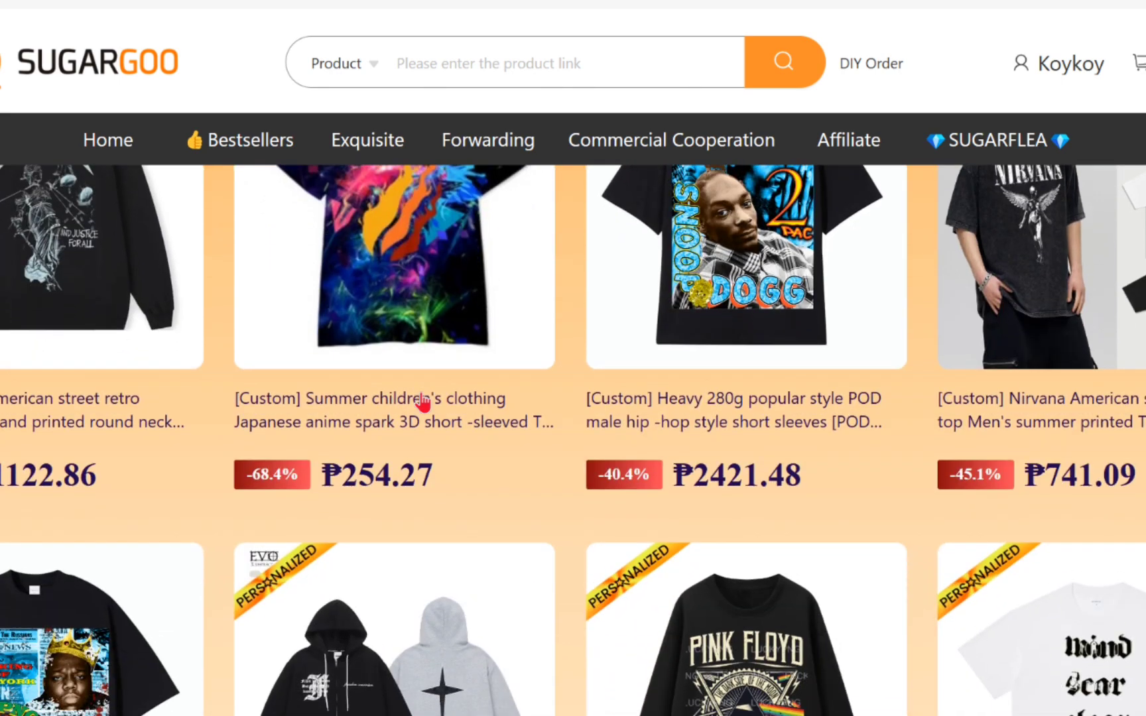
{"action": "scroll", "coordinate": [422, 401], "scroll_direction": "down", "scroll_amount": 4}
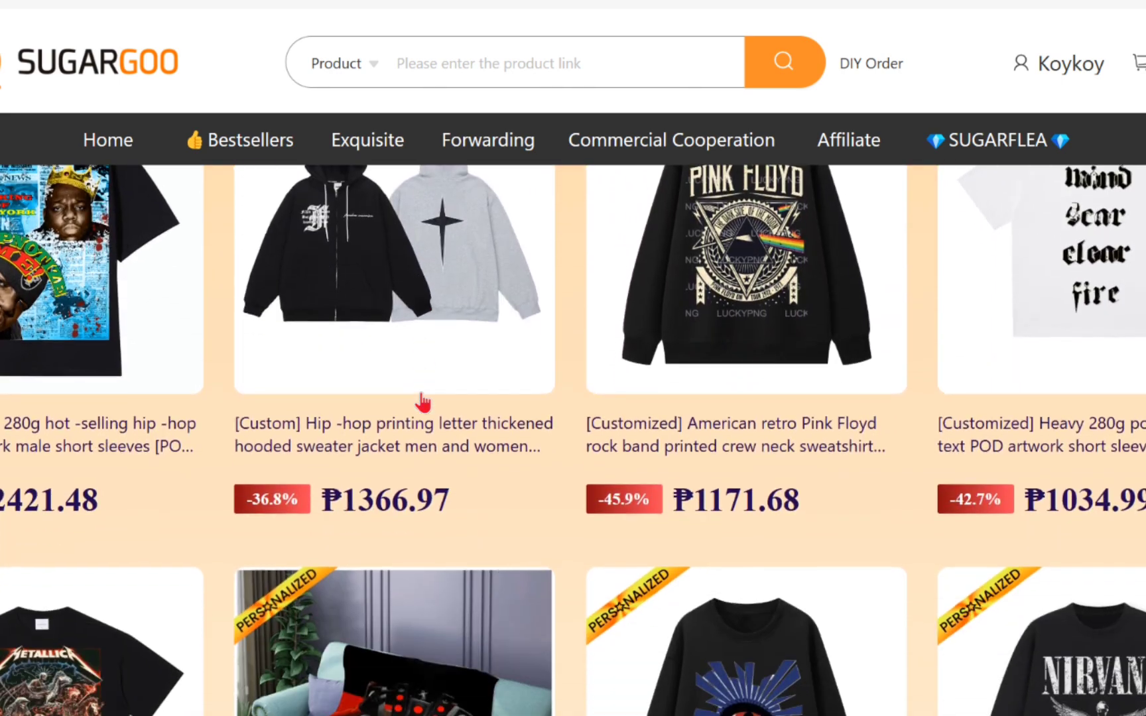
{"action": "scroll", "coordinate": [419, 402], "scroll_direction": "up", "scroll_amount": 15}
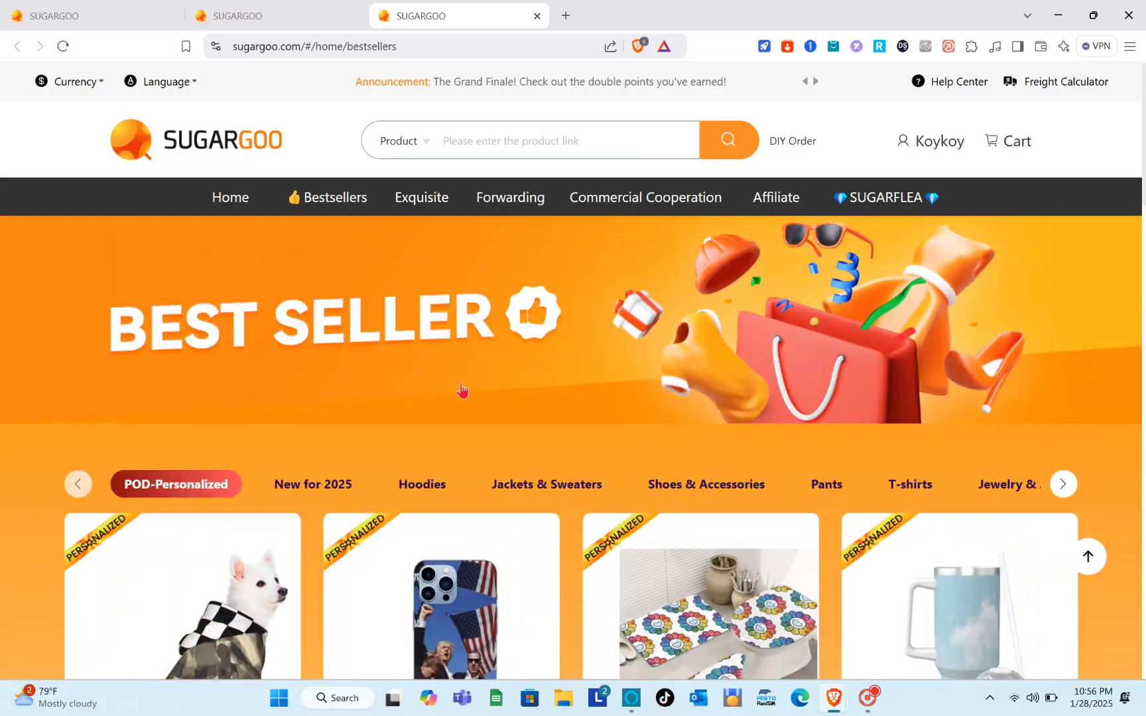
{"action": "scroll", "coordinate": [462, 389], "scroll_direction": "down", "scroll_amount": 5}
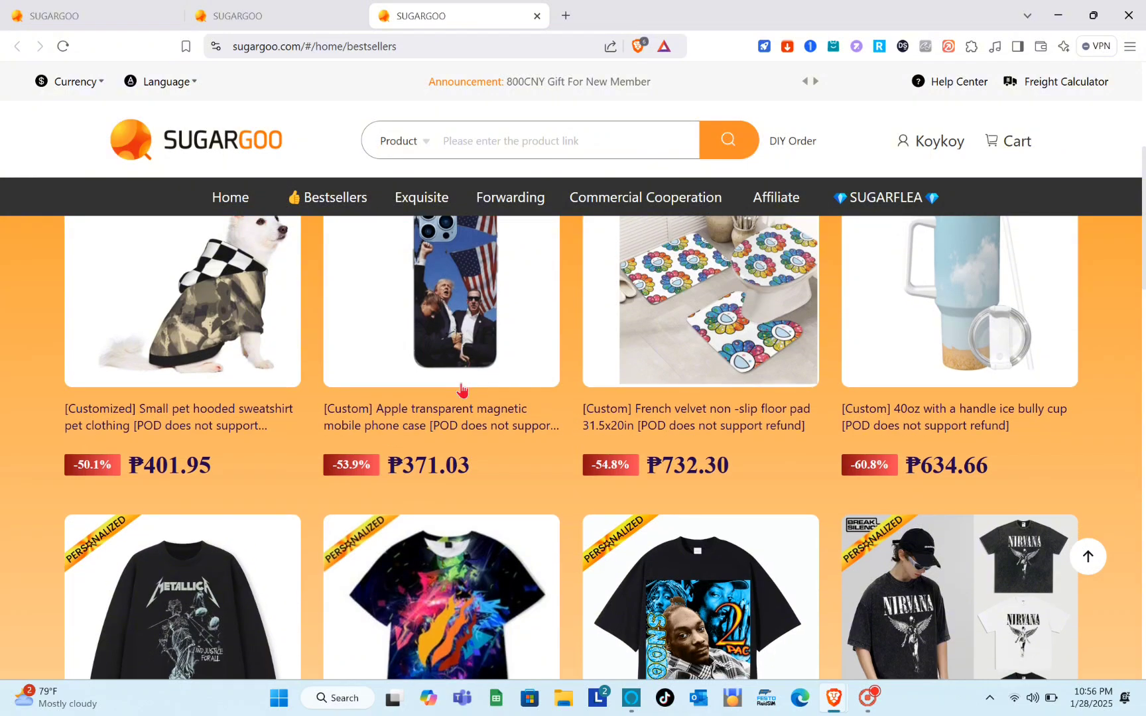
{"action": "scroll", "coordinate": [463, 390], "scroll_direction": "up", "scroll_amount": 1}
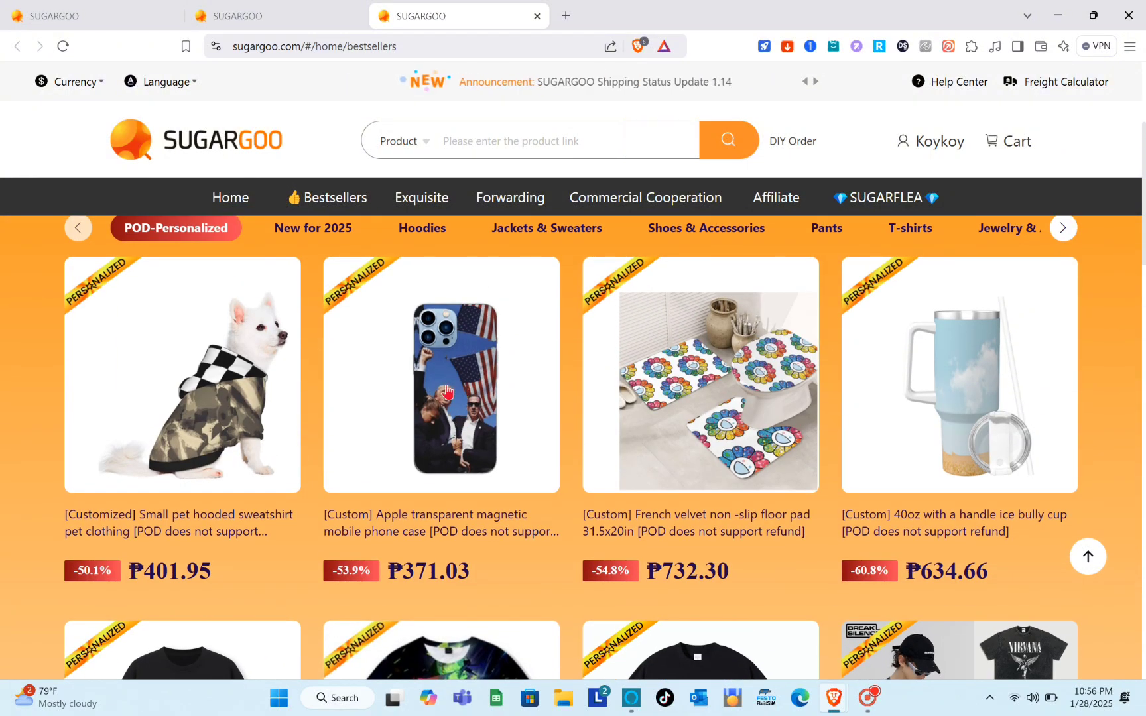
{"action": "left_click", "coordinate": [230, 380]}
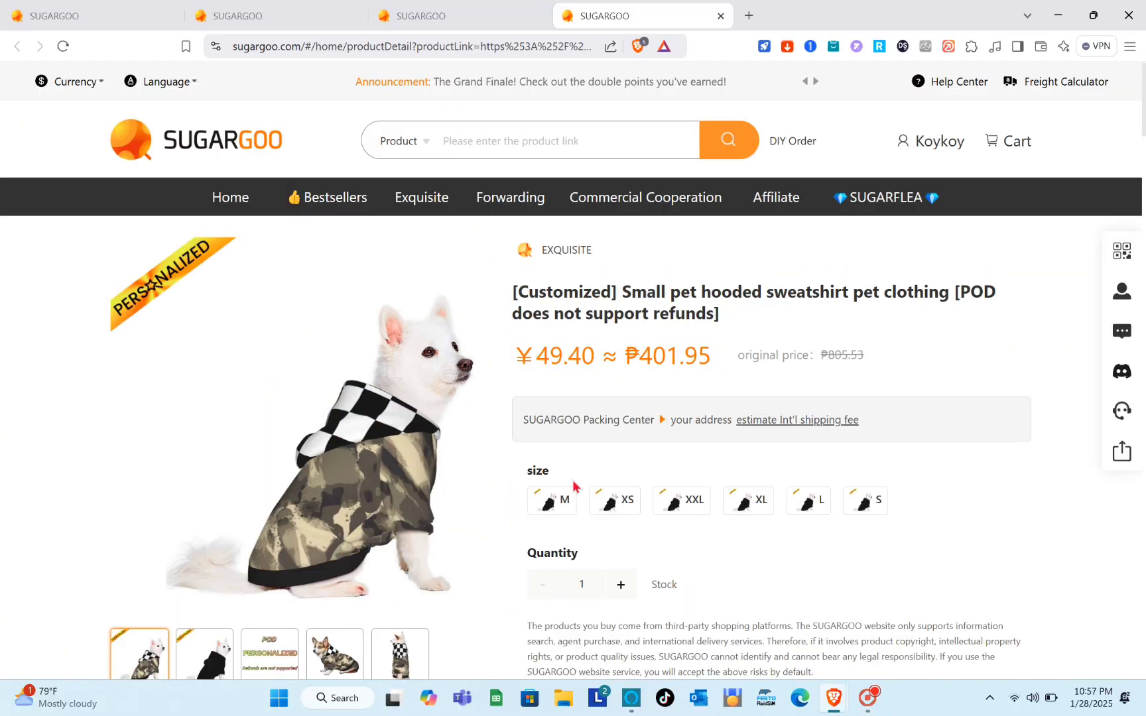
Step: Step through the hoodie's thumbnail photos, ending on the fifth product image
{"action": "scroll", "coordinate": [574, 488], "scroll_direction": "down", "scroll_amount": 1}
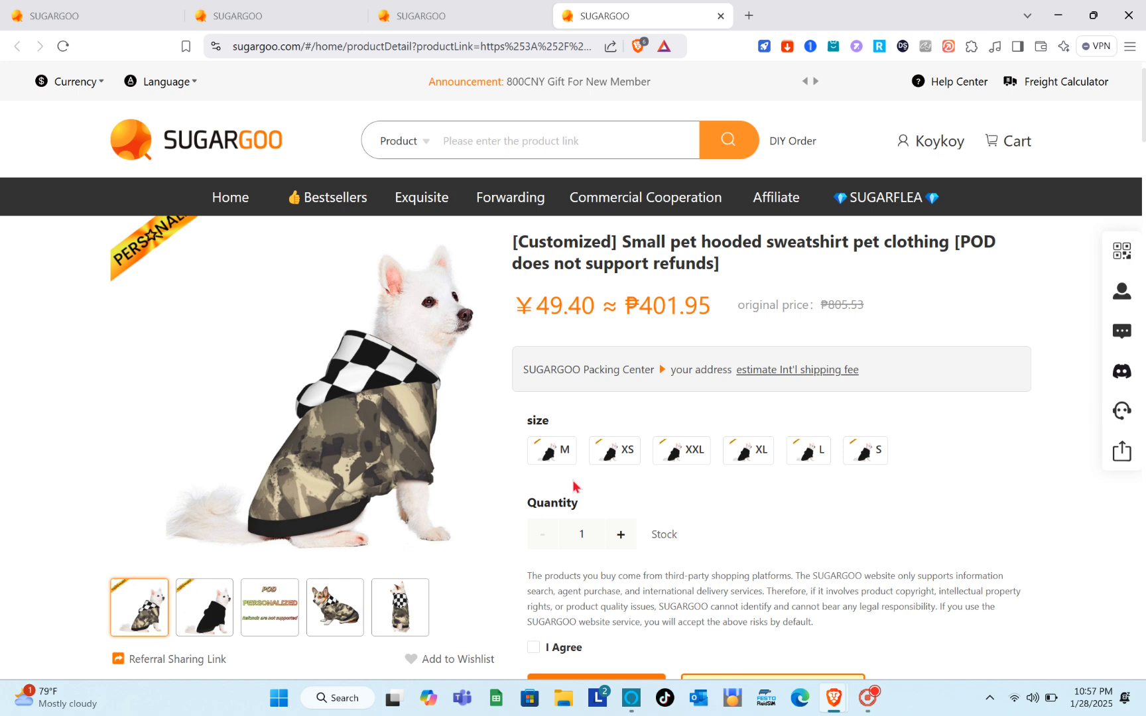
{"action": "scroll", "coordinate": [627, 501], "scroll_direction": "down", "scroll_amount": 3}
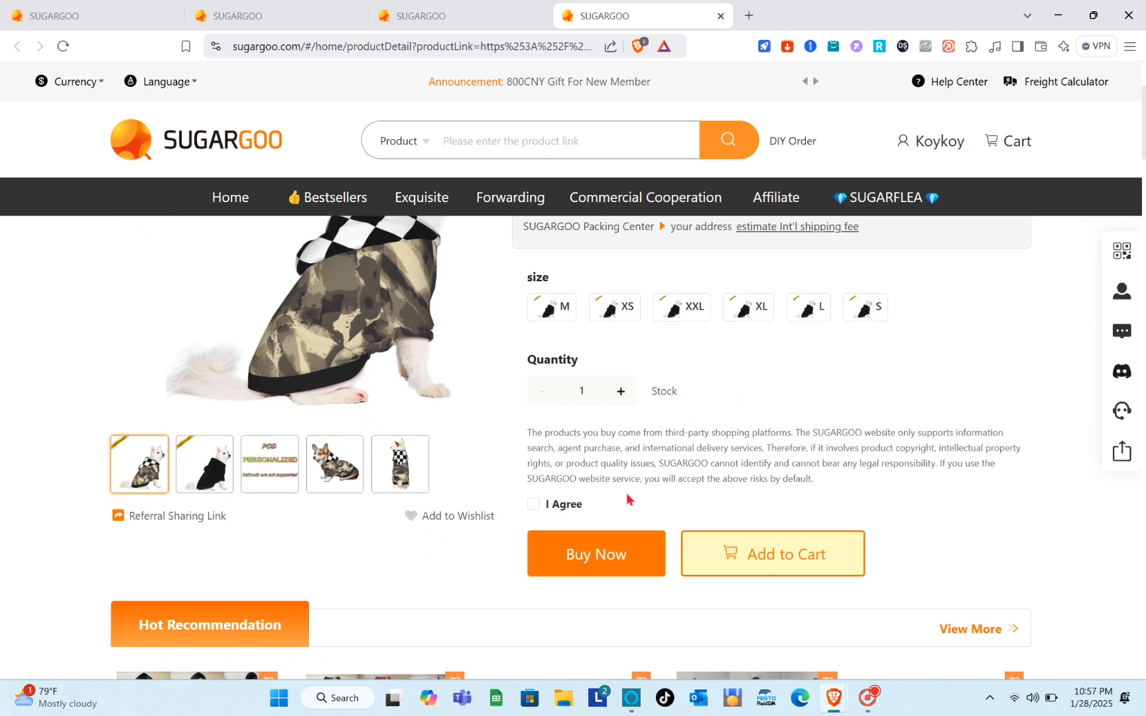
{"action": "scroll", "coordinate": [626, 500], "scroll_direction": "up", "scroll_amount": 4}
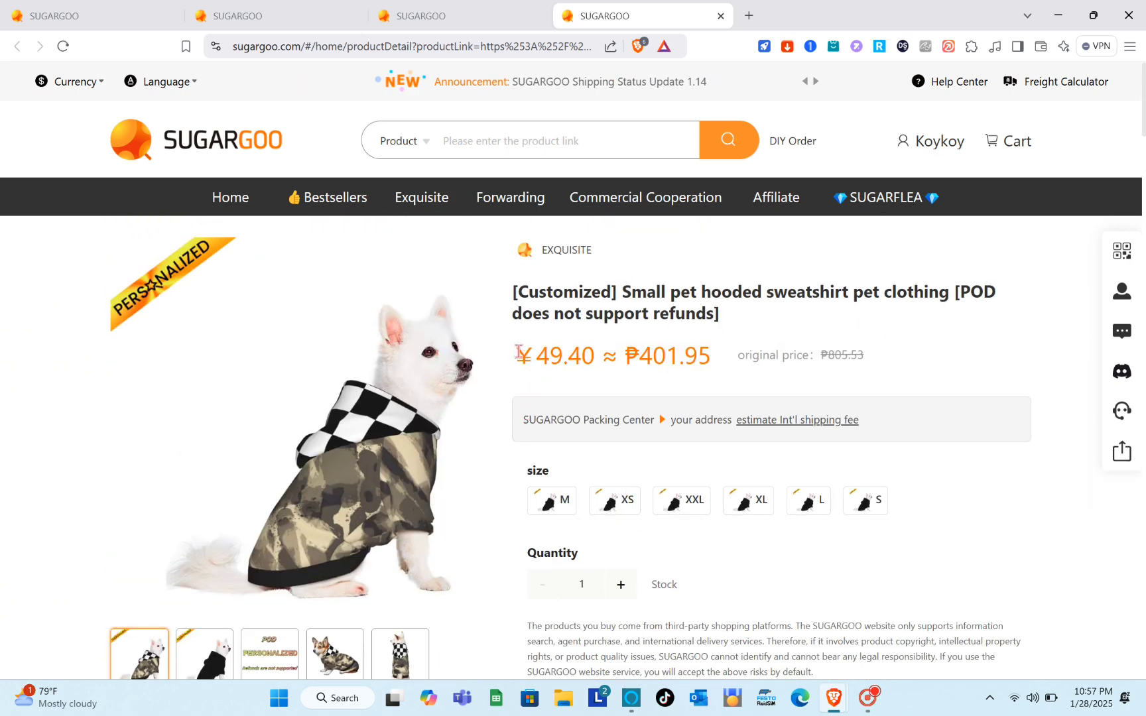
{"action": "scroll", "coordinate": [761, 349], "scroll_direction": "down", "scroll_amount": 1}
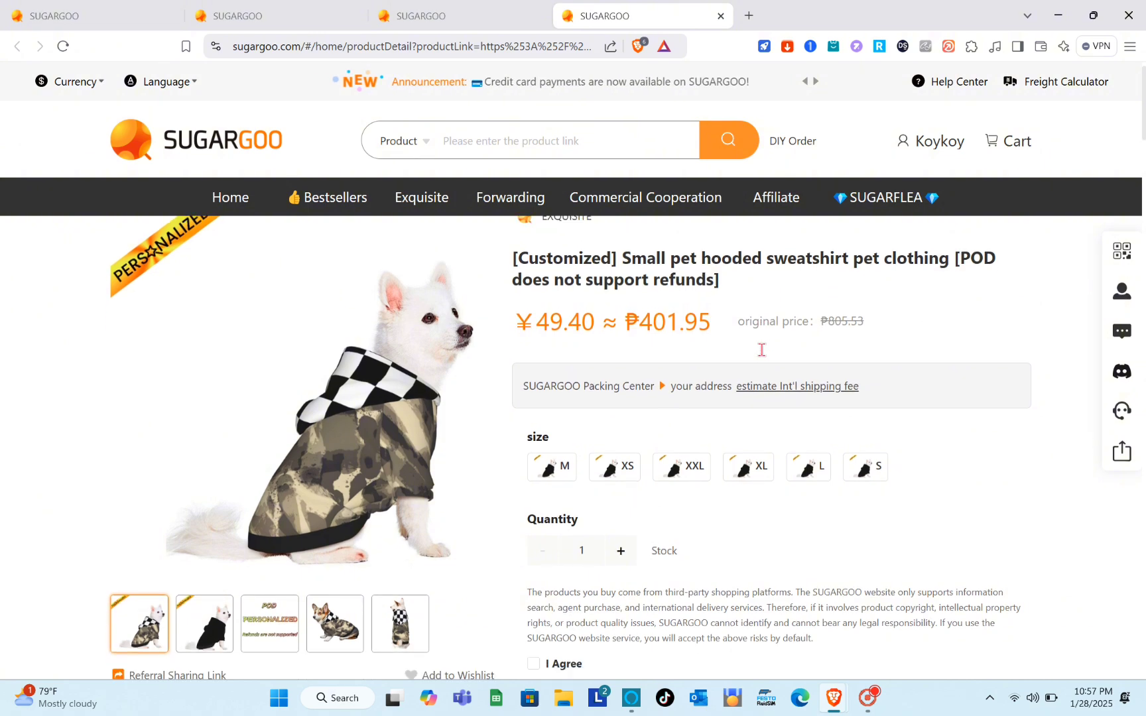
{"action": "scroll", "coordinate": [713, 387], "scroll_direction": "down", "scroll_amount": 3}
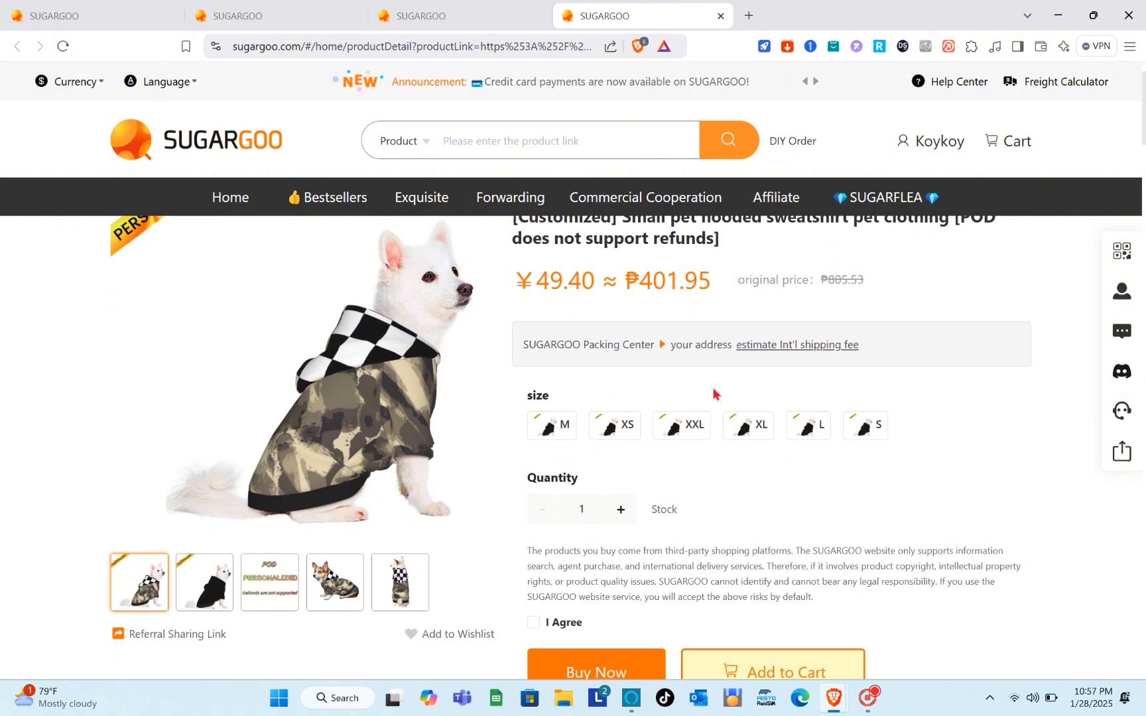
{"action": "scroll", "coordinate": [713, 391], "scroll_direction": "up", "scroll_amount": 2}
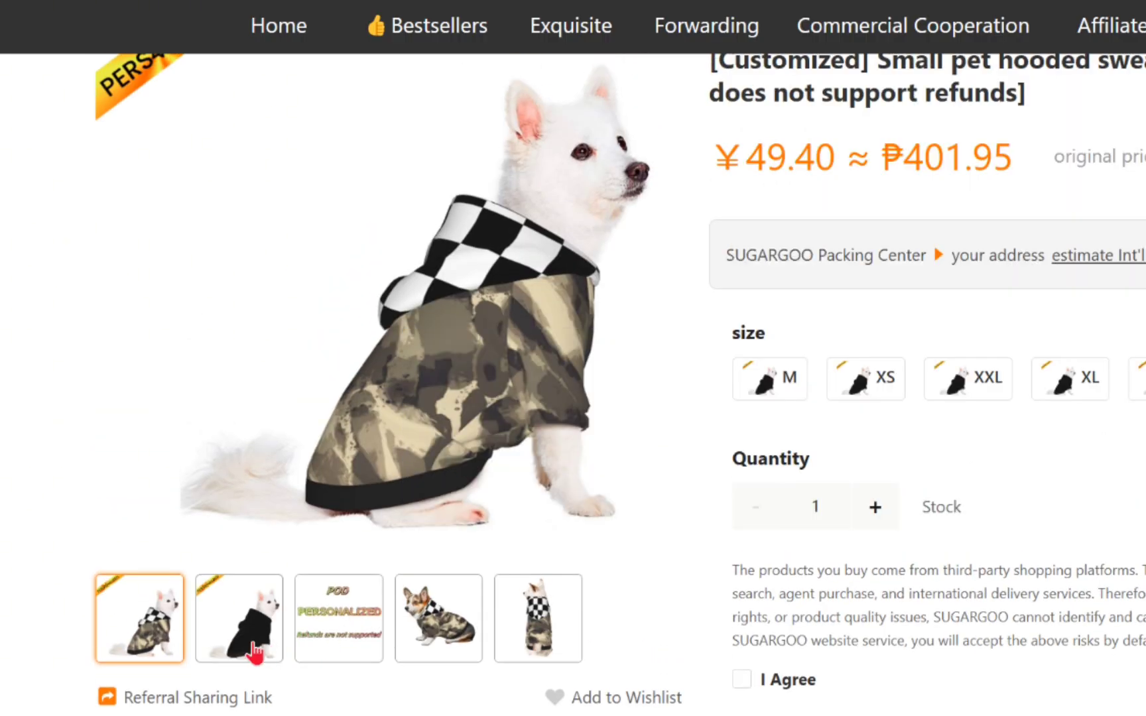
{"action": "left_click", "coordinate": [247, 650]}
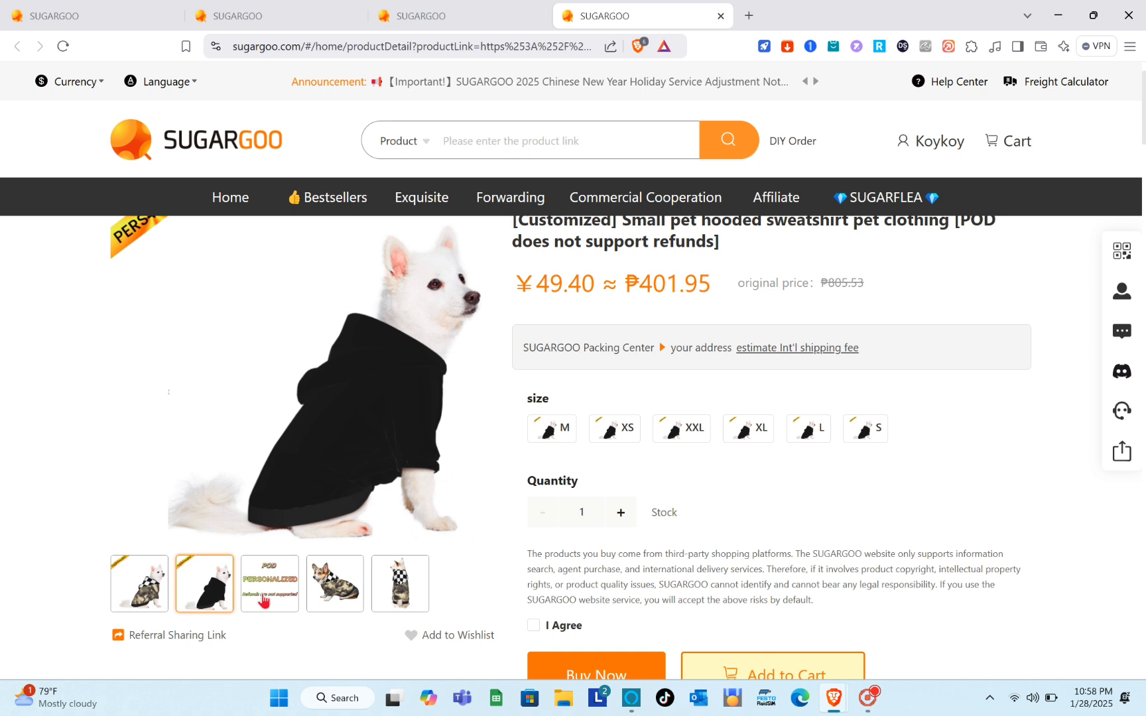
{"action": "left_click", "coordinate": [265, 600]}
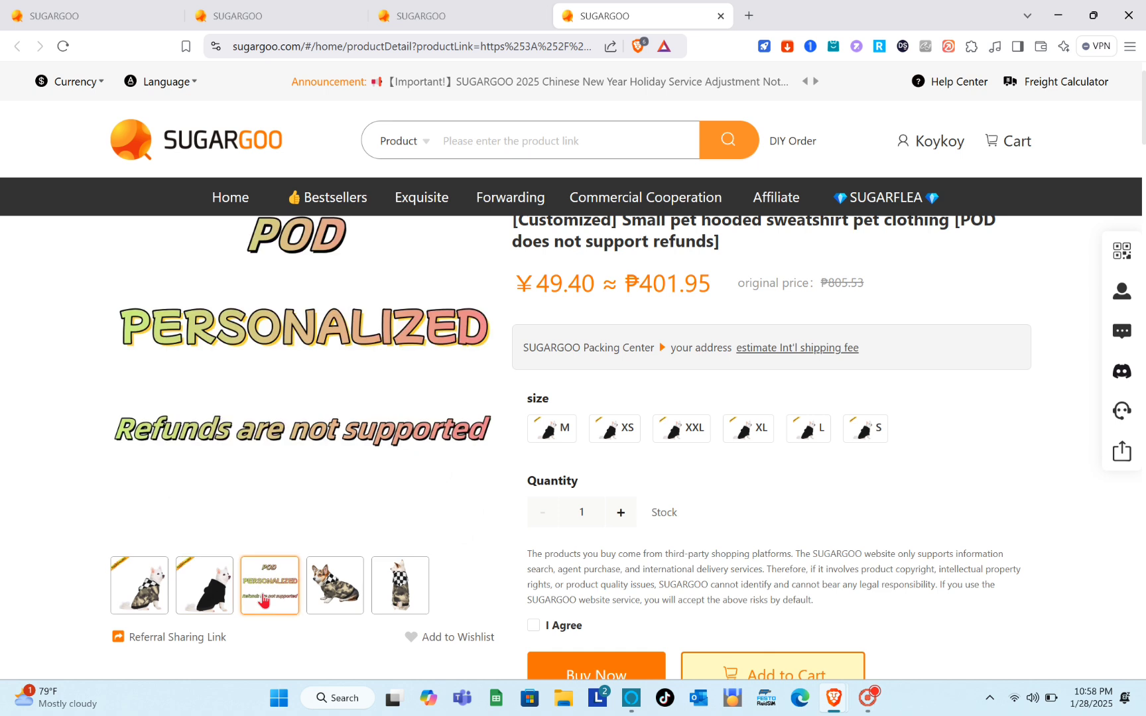
{"action": "left_click", "coordinate": [319, 578]}
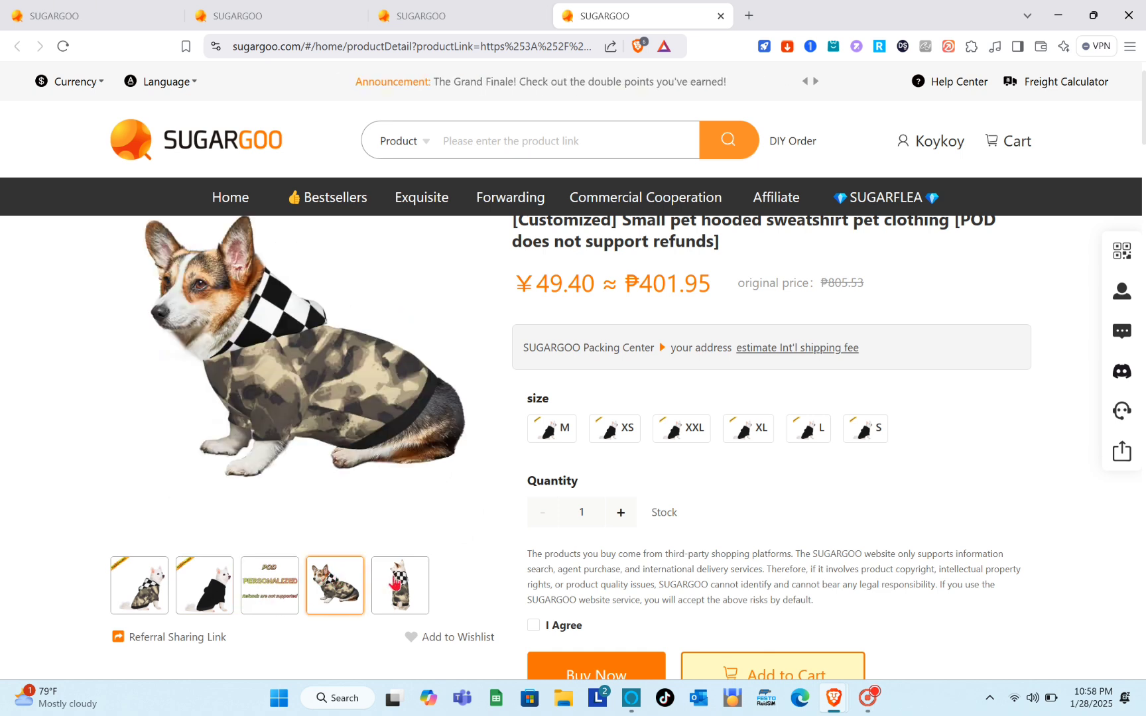
{"action": "left_click", "coordinate": [395, 584]}
Step: Highlight the purchase disclaimer paragraph above I Agree
{"action": "scroll", "coordinate": [398, 570], "scroll_direction": "down", "scroll_amount": 2}
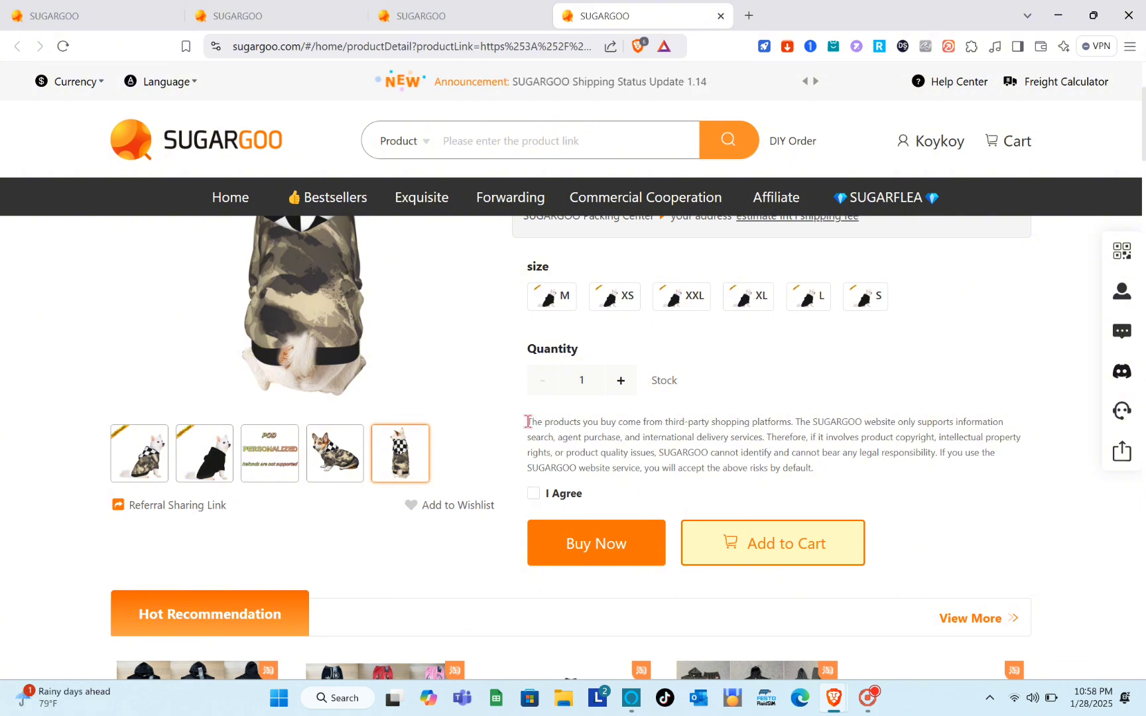
{"action": "left_click_drag", "start_coordinate": [527, 421], "coordinate": [829, 440]}
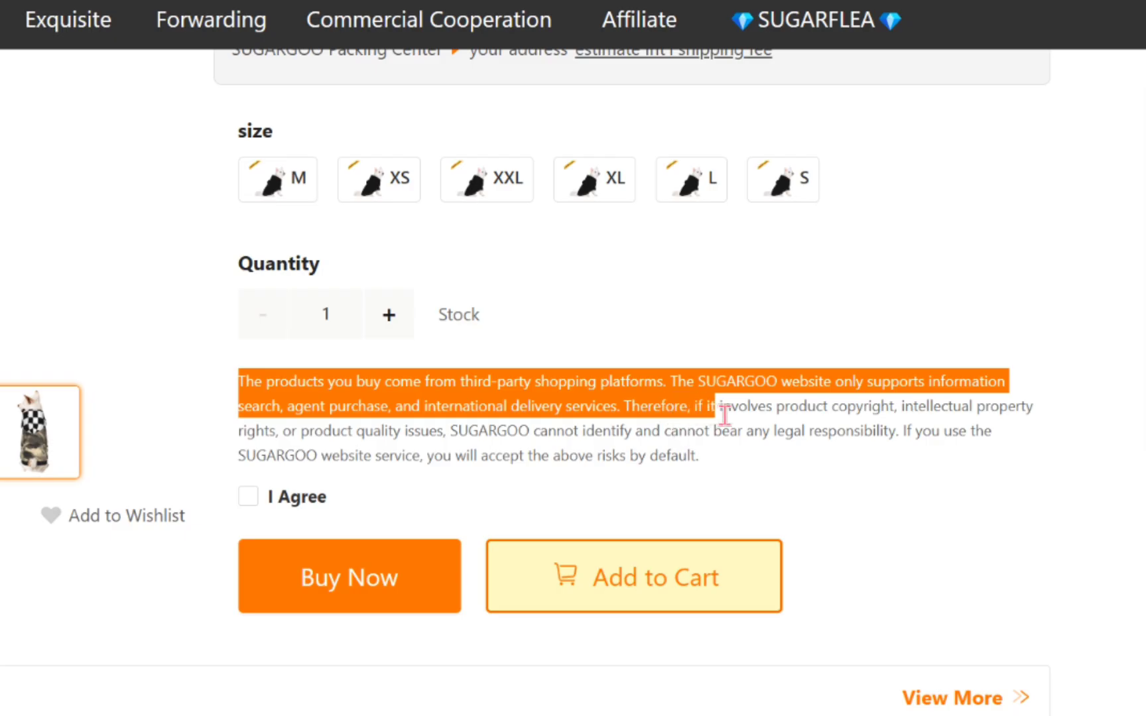
{"action": "left_click_drag", "start_coordinate": [724, 415], "coordinate": [799, 452]}
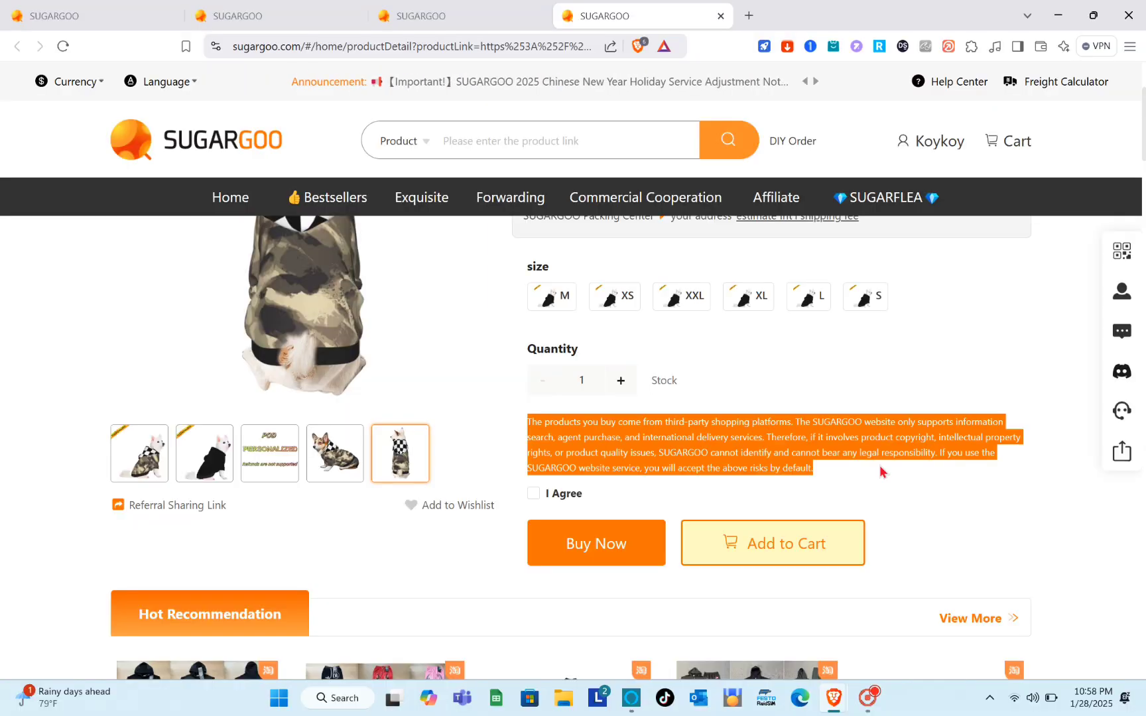
Step: Tick I Agree to accept the purchase terms and try adding the hoodie to the cart
{"action": "left_click", "coordinate": [880, 466]}
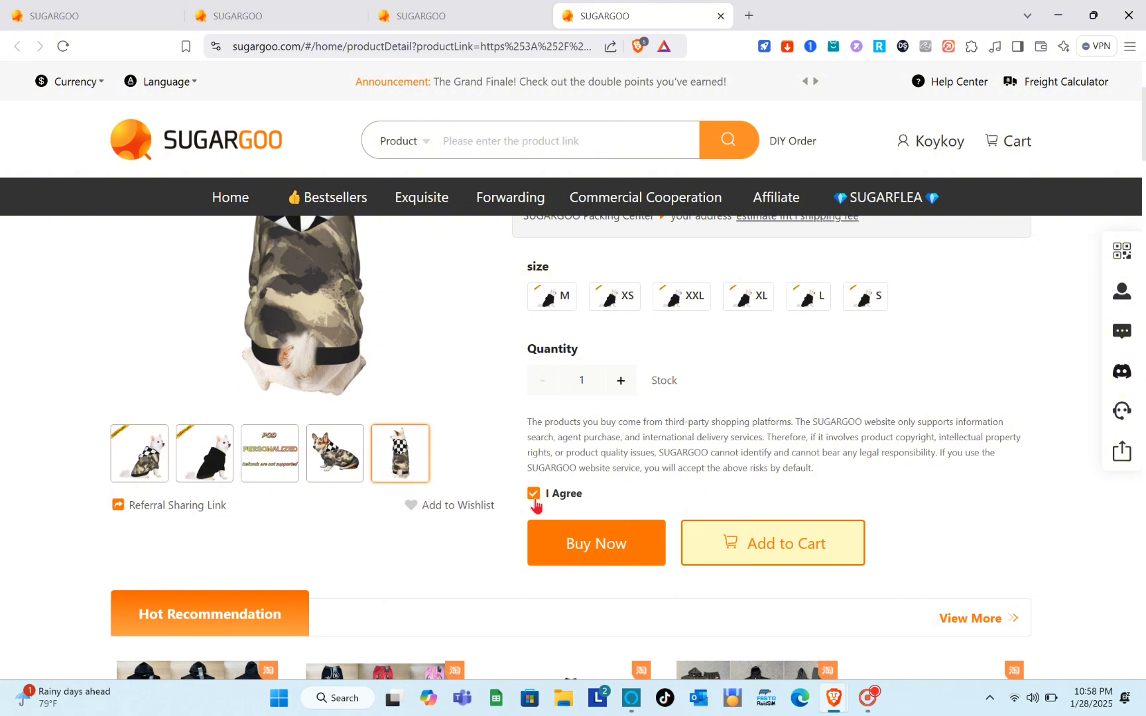
{"action": "scroll", "coordinate": [651, 452], "scroll_direction": "down", "scroll_amount": 2}
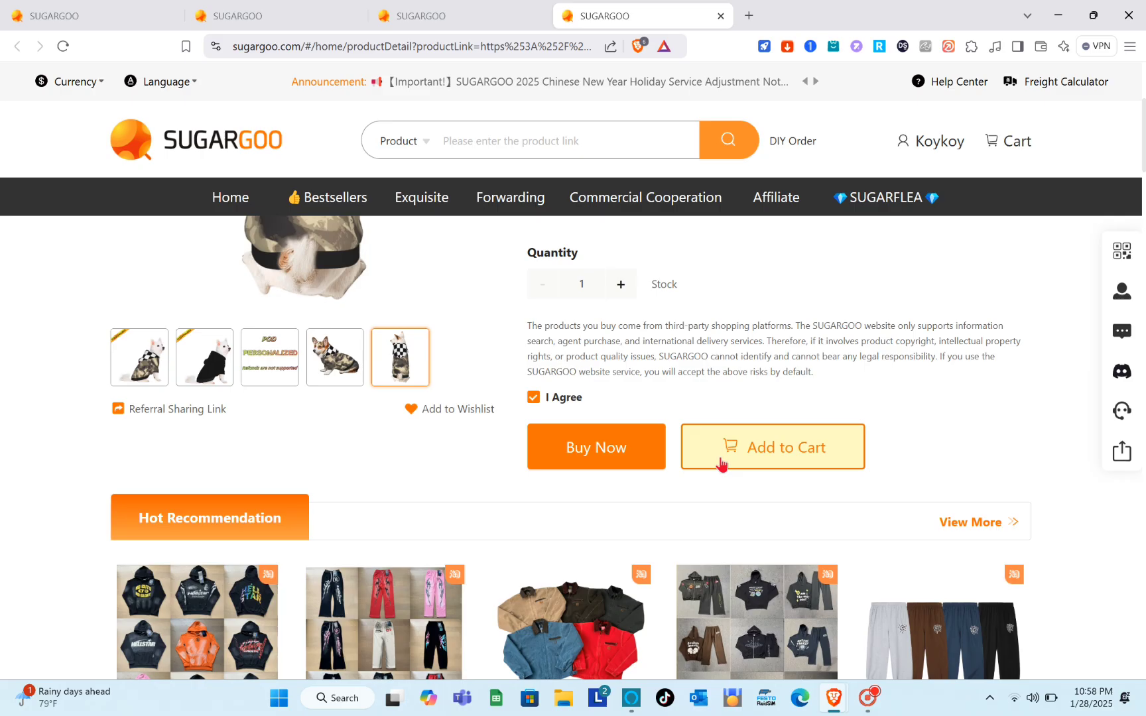
{"action": "left_click", "coordinate": [723, 463]}
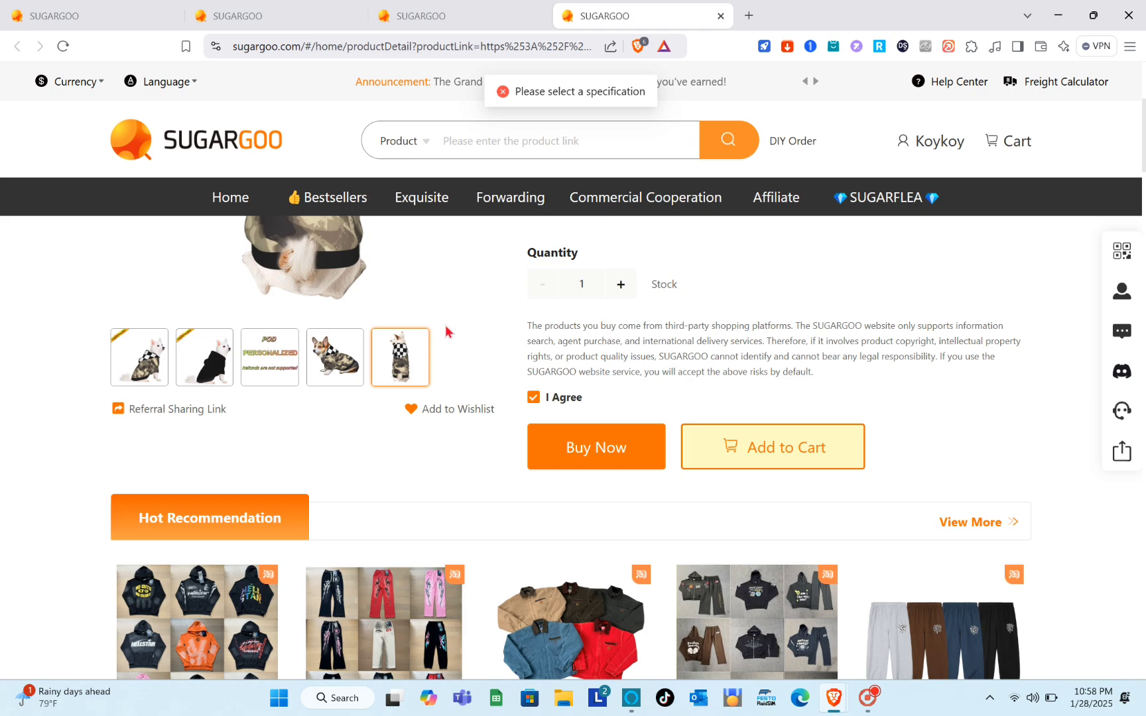
{"action": "scroll", "coordinate": [445, 332], "scroll_direction": "up", "scroll_amount": 3}
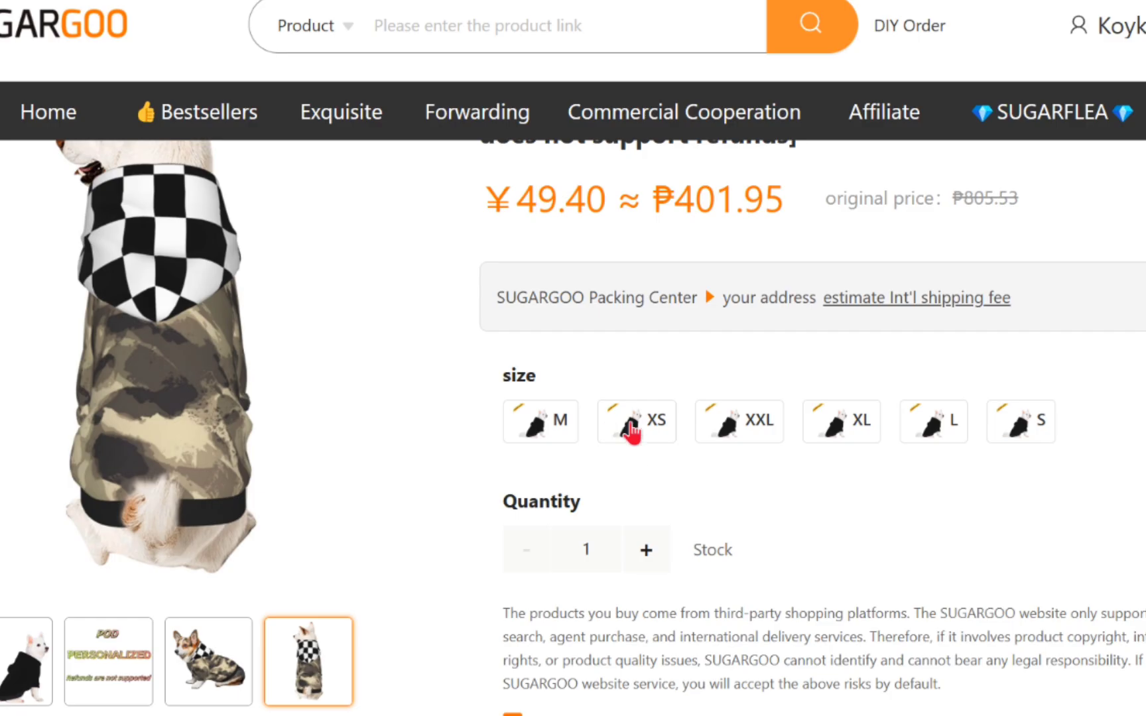
Step: Choose size XS at quantity 1 and add the hoodie to the cart
{"action": "left_click", "coordinate": [611, 405]}
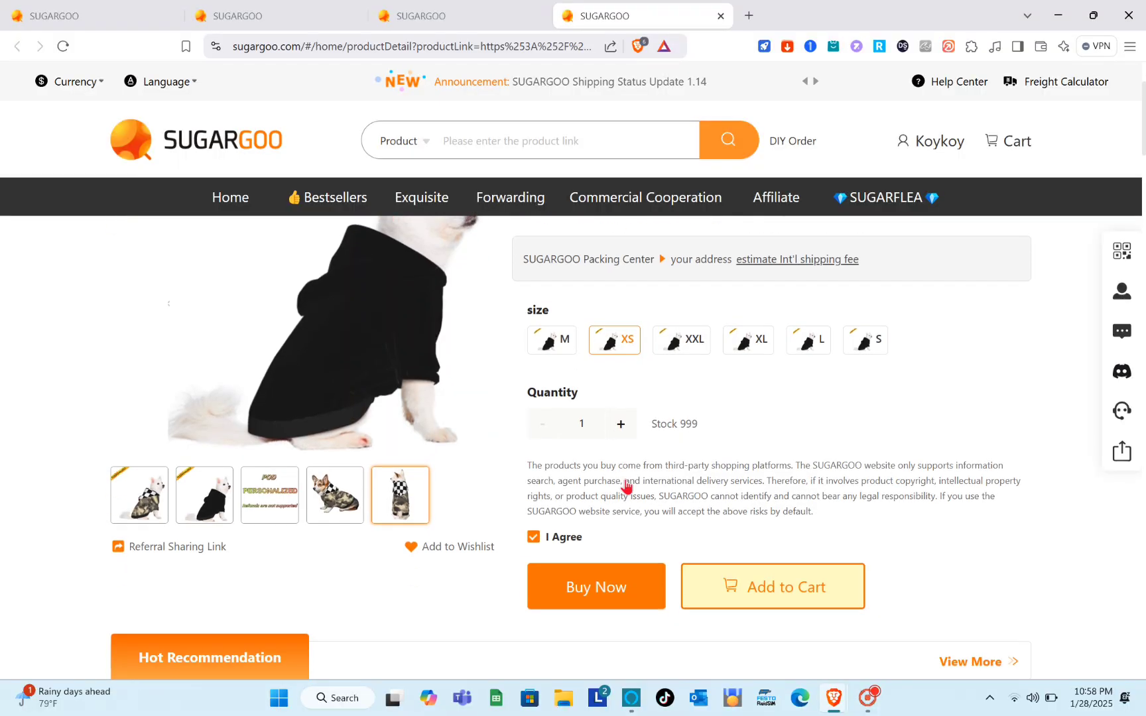
{"action": "scroll", "coordinate": [626, 486], "scroll_direction": "down", "scroll_amount": 1}
{"action": "left_click", "coordinate": [748, 582]}
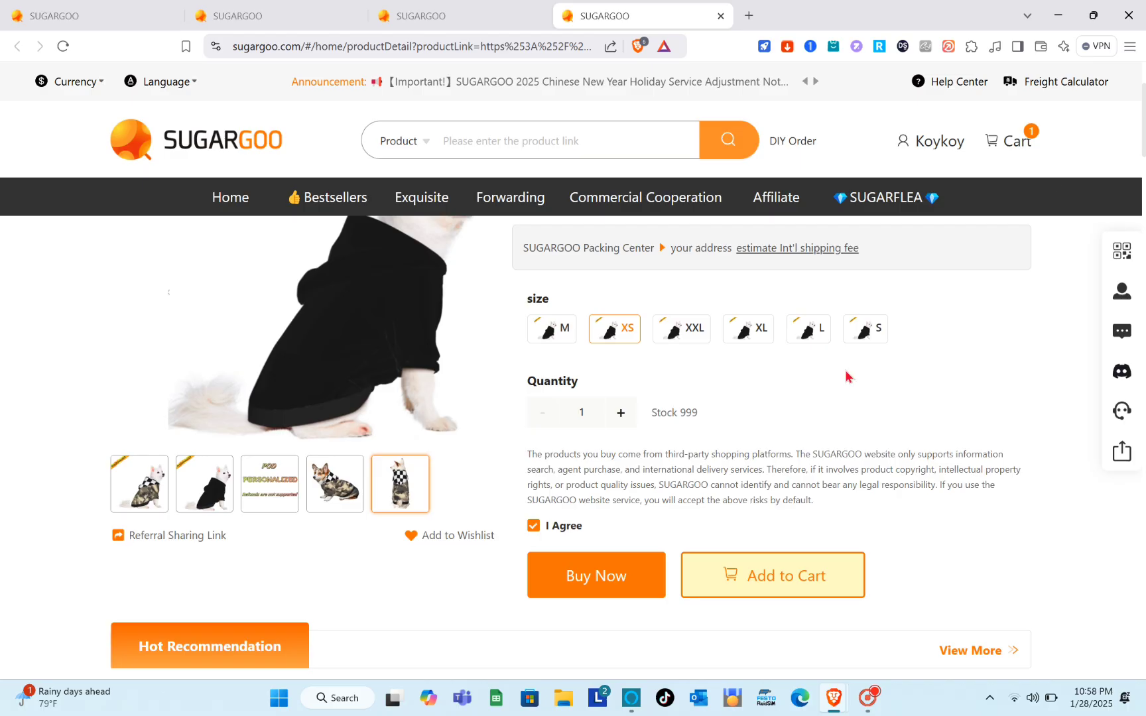
{"action": "scroll", "coordinate": [717, 540], "scroll_direction": "down", "scroll_amount": 5}
{"action": "scroll", "coordinate": [718, 547], "scroll_direction": "down", "scroll_amount": 10}
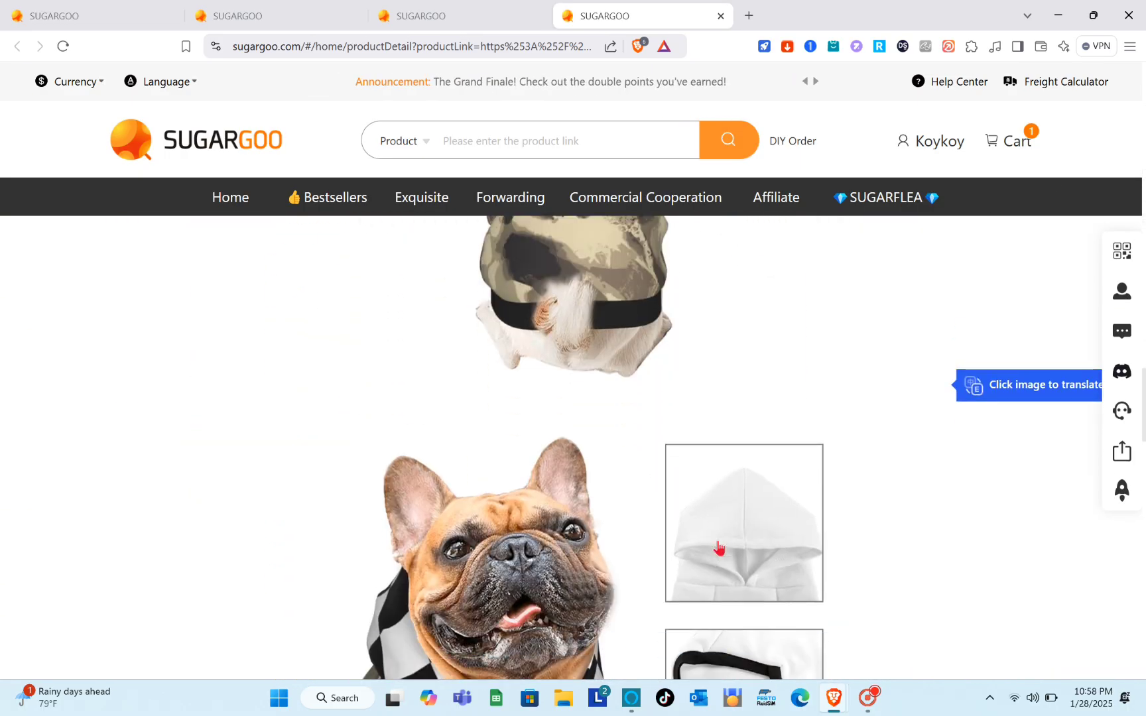
{"action": "scroll", "coordinate": [718, 547], "scroll_direction": "down", "scroll_amount": 10}
{"action": "scroll", "coordinate": [719, 548], "scroll_direction": "up", "scroll_amount": 3}
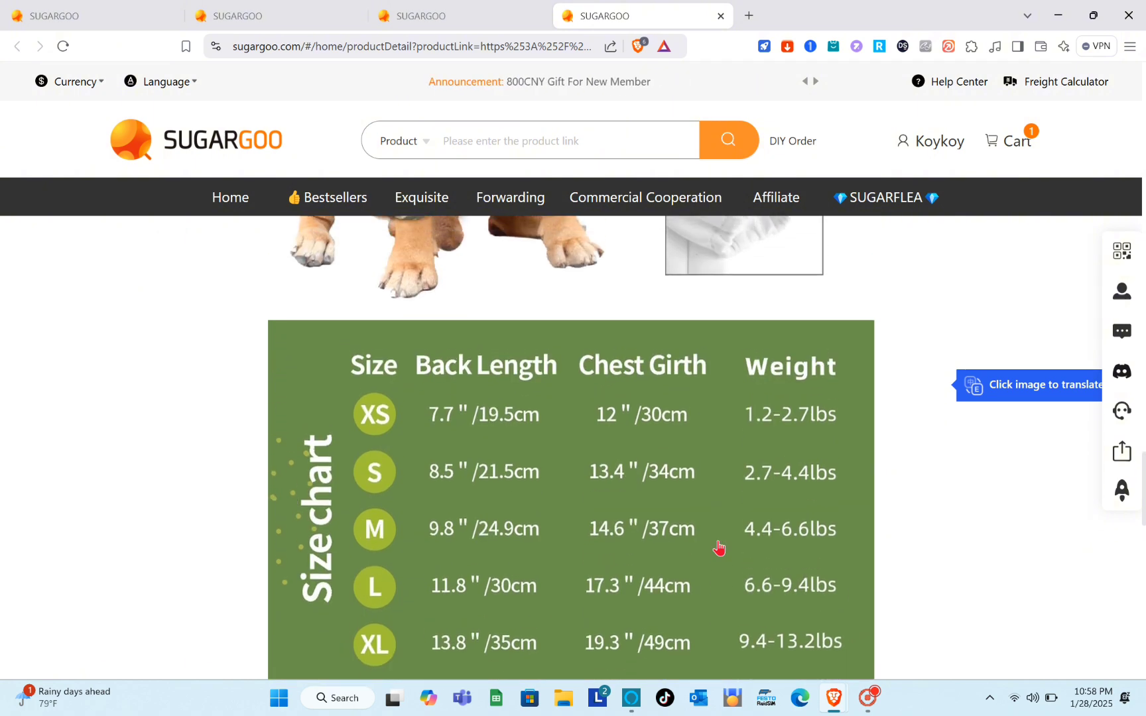
{"action": "scroll", "coordinate": [718, 547], "scroll_direction": "down", "scroll_amount": 2}
{"action": "scroll", "coordinate": [388, 340], "scroll_direction": "up", "scroll_amount": 1}
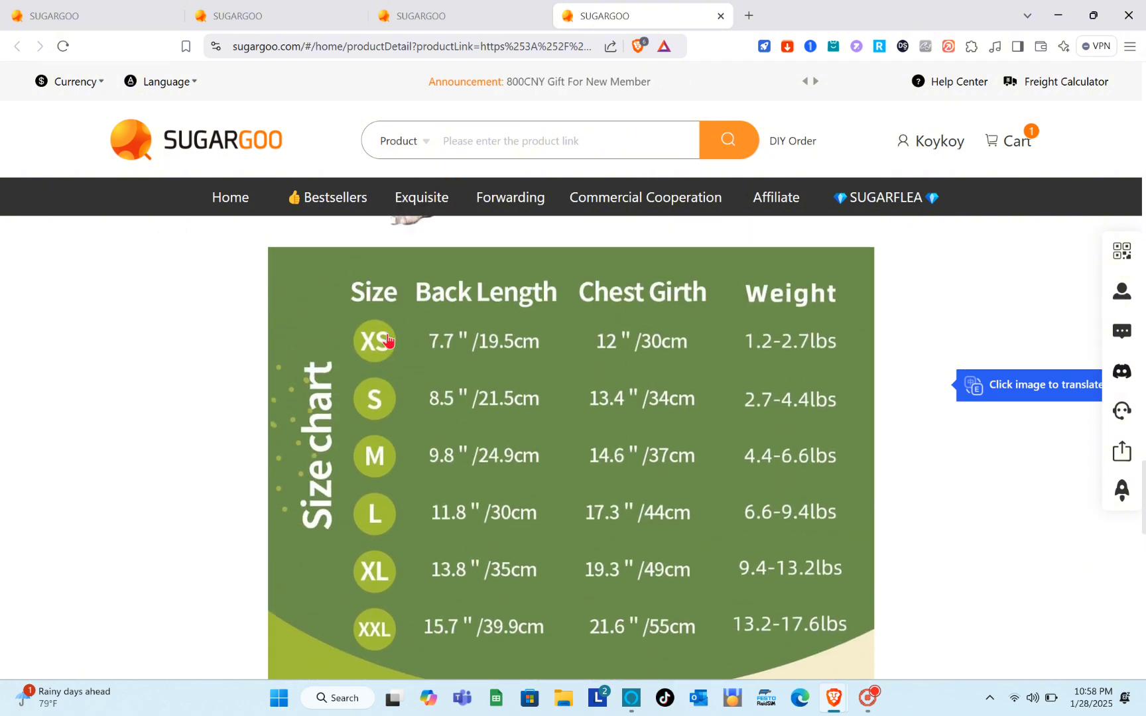
{"action": "scroll", "coordinate": [603, 374], "scroll_direction": "down", "scroll_amount": 4}
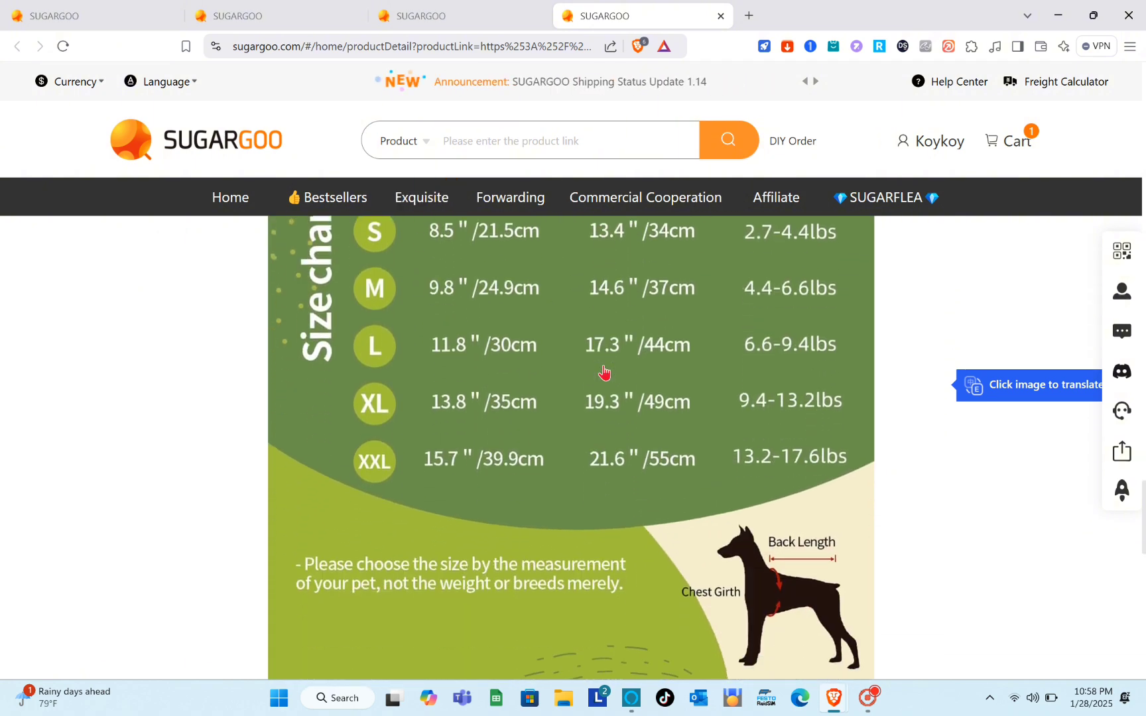
{"action": "scroll", "coordinate": [603, 374], "scroll_direction": "down", "scroll_amount": 5}
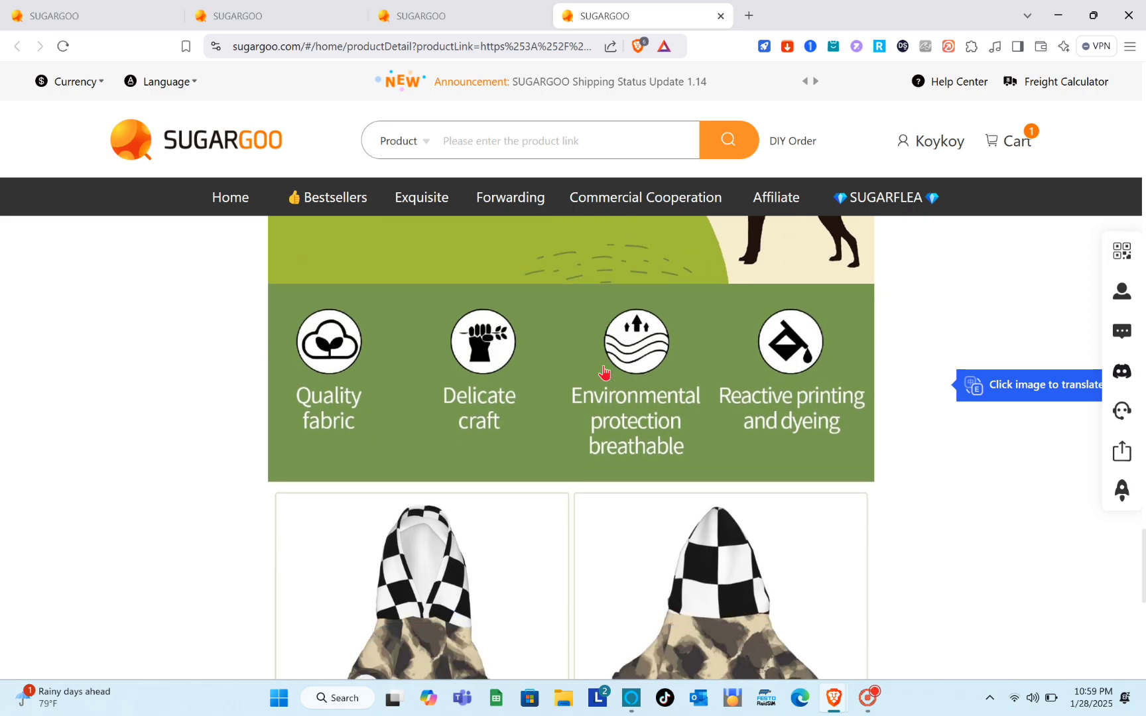
{"action": "scroll", "coordinate": [603, 373], "scroll_direction": "down", "scroll_amount": 8}
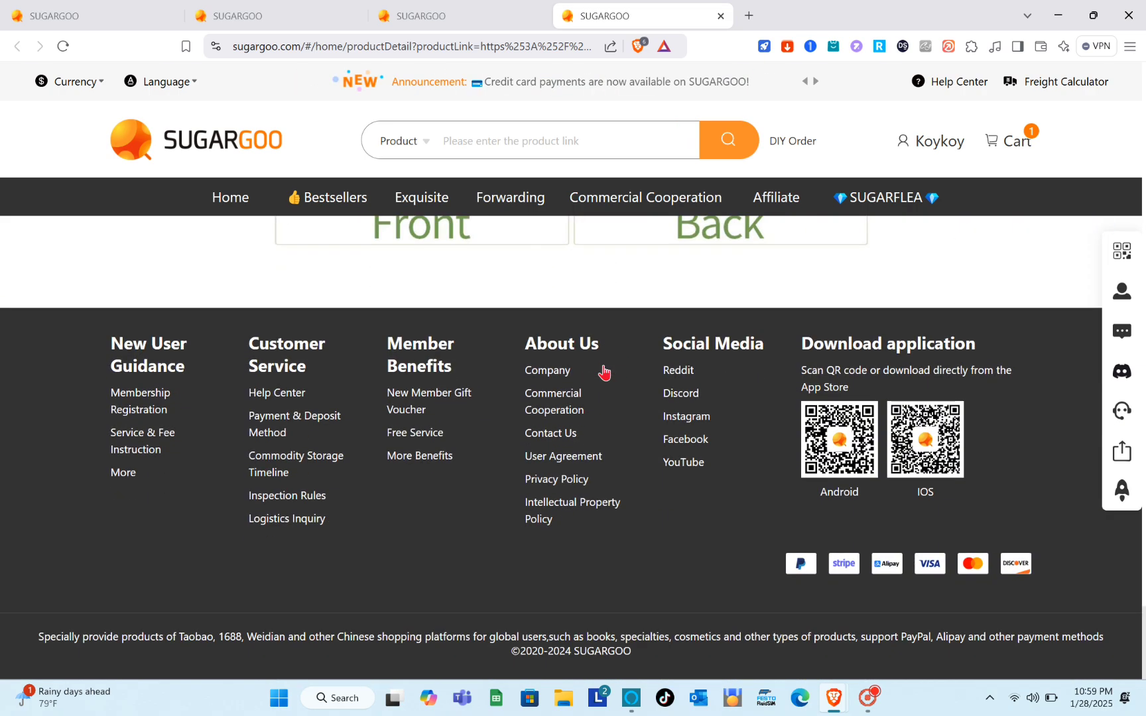
{"action": "scroll", "coordinate": [603, 373], "scroll_direction": "up", "scroll_amount": 10}
{"action": "scroll", "coordinate": [603, 373], "scroll_direction": "up", "scroll_amount": 10}
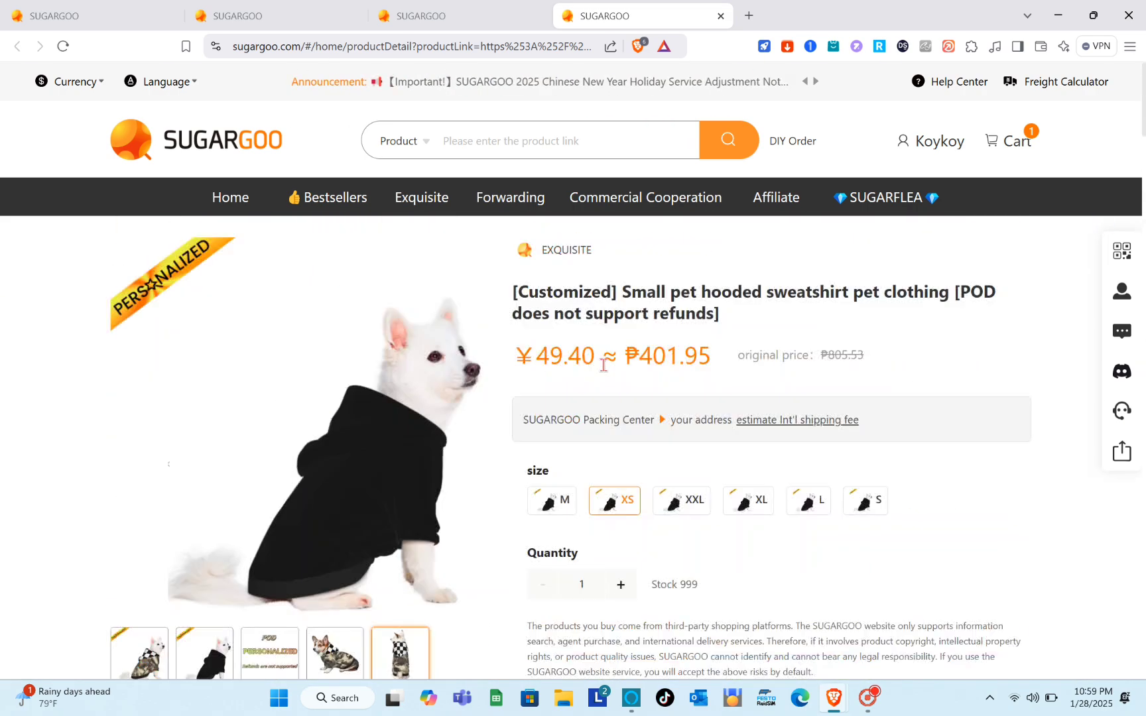
{"action": "scroll", "coordinate": [605, 371], "scroll_direction": "down", "scroll_amount": 5}
{"action": "scroll", "coordinate": [603, 372], "scroll_direction": "down", "scroll_amount": 1}
{"action": "scroll", "coordinate": [613, 371], "scroll_direction": "up", "scroll_amount": 2}
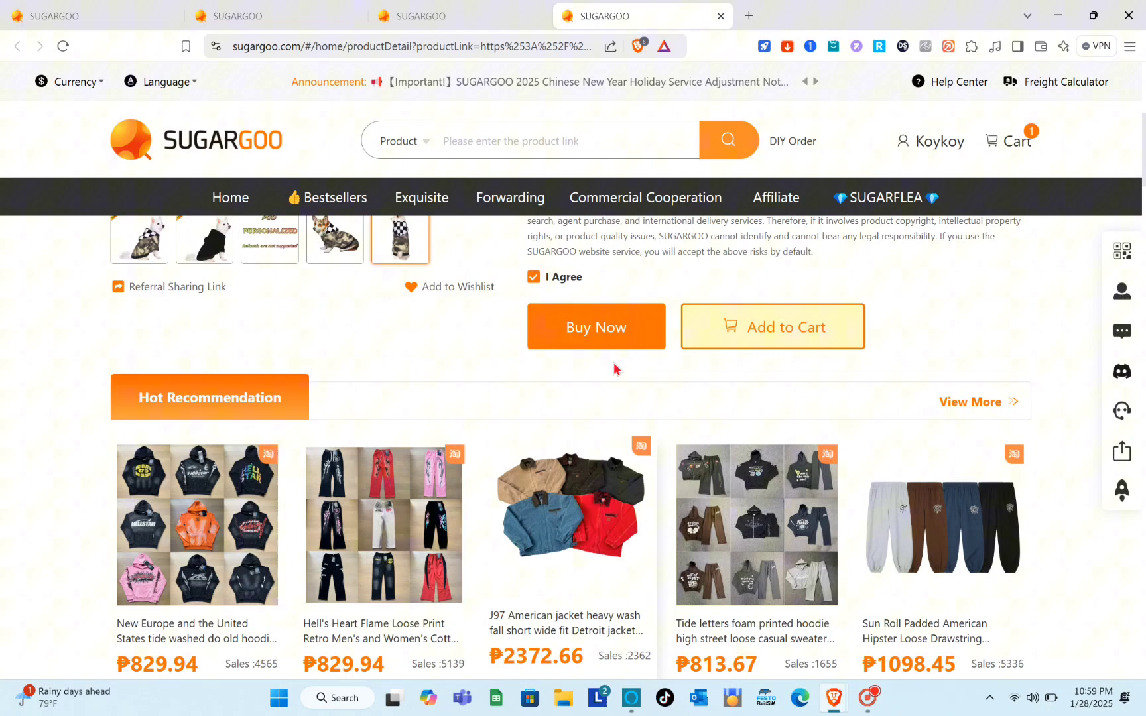
Step: Start checkout for the XS black pet hoodie with Buy Now
{"action": "left_click", "coordinate": [609, 325]}
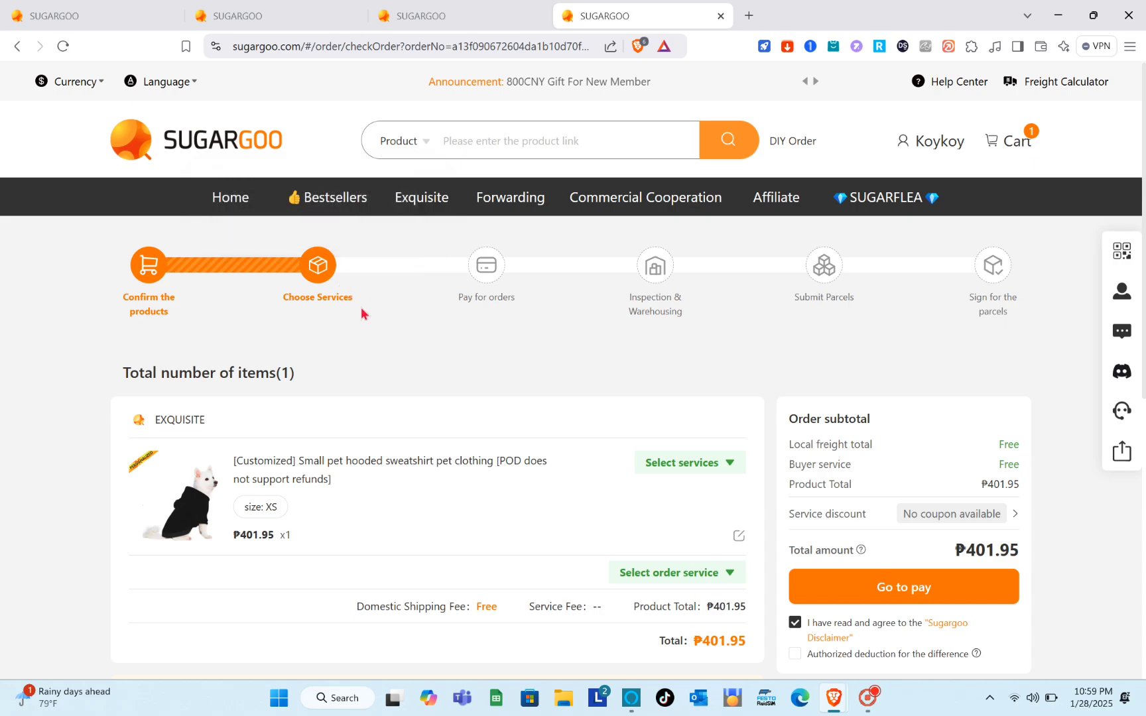
{"action": "scroll", "coordinate": [362, 313], "scroll_direction": "down", "scroll_amount": 1}
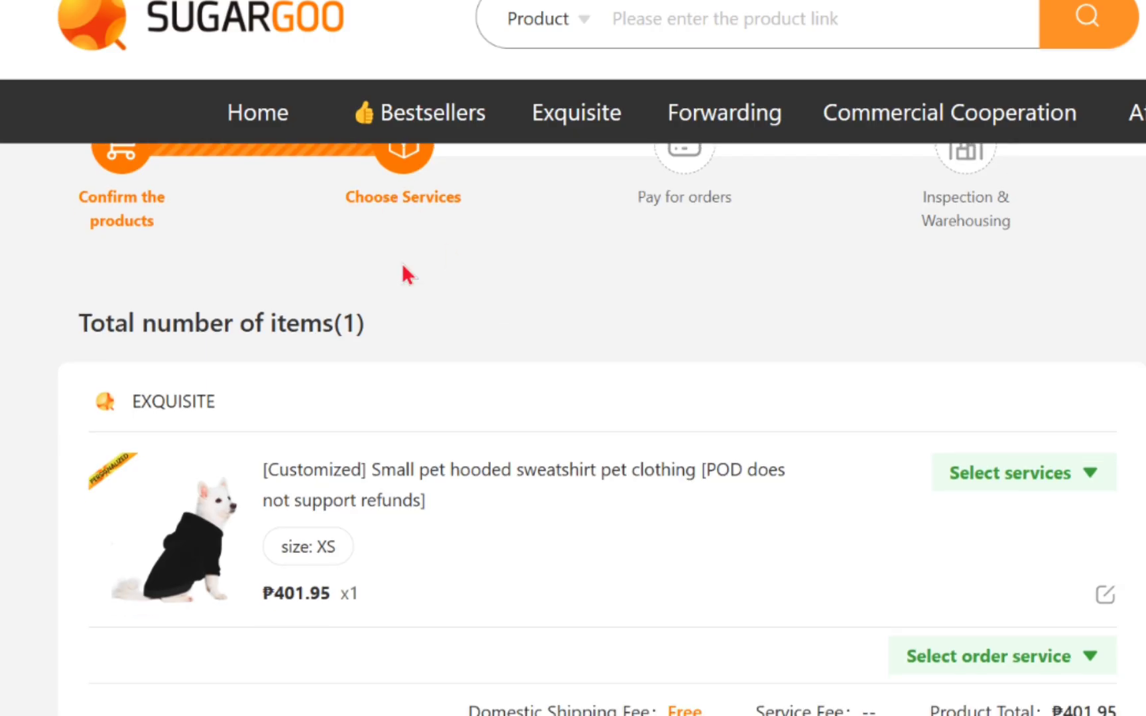
{"action": "scroll", "coordinate": [488, 425], "scroll_direction": "down", "scroll_amount": 3}
{"action": "scroll", "coordinate": [488, 425], "scroll_direction": "up", "scroll_amount": 1}
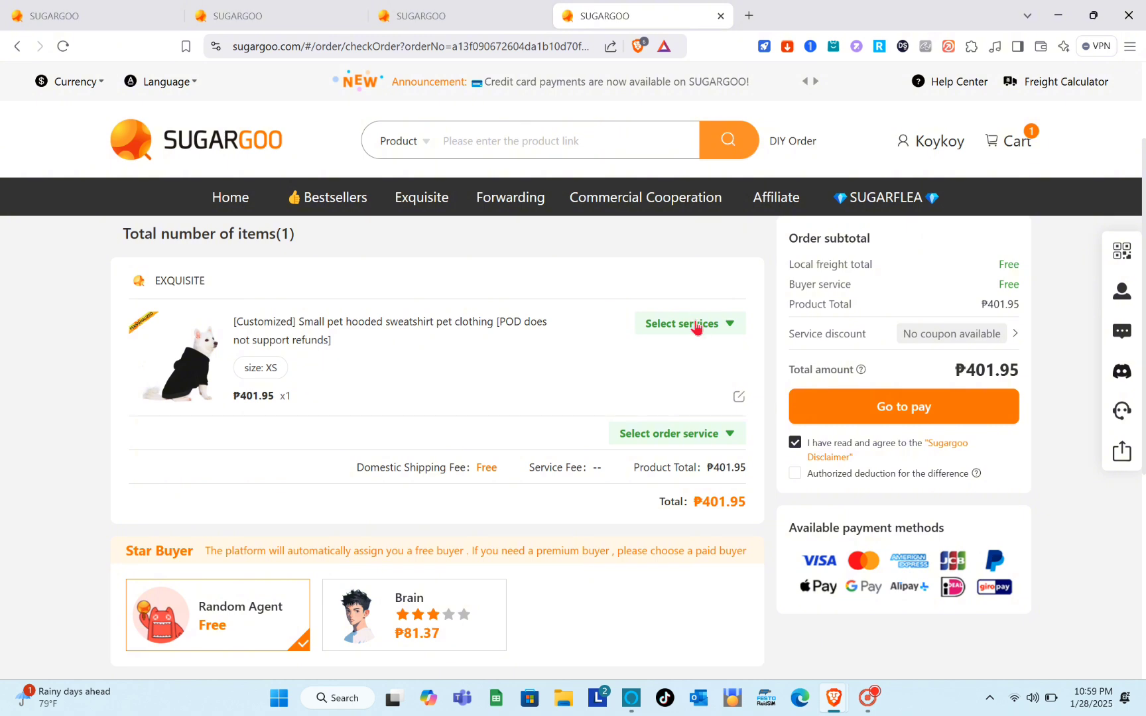
Step: Select the ₱16.27 Personalized photograph service for the hoodie
{"action": "left_click", "coordinate": [696, 325]}
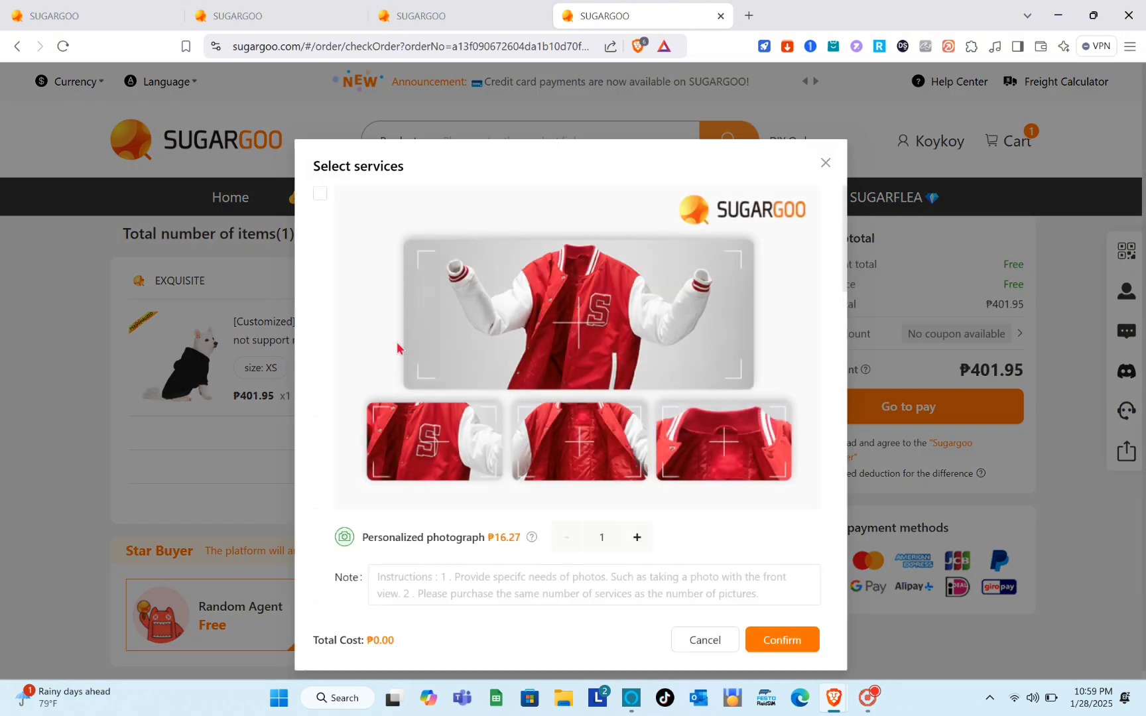
{"action": "scroll", "coordinate": [530, 315], "scroll_direction": "down", "scroll_amount": 4}
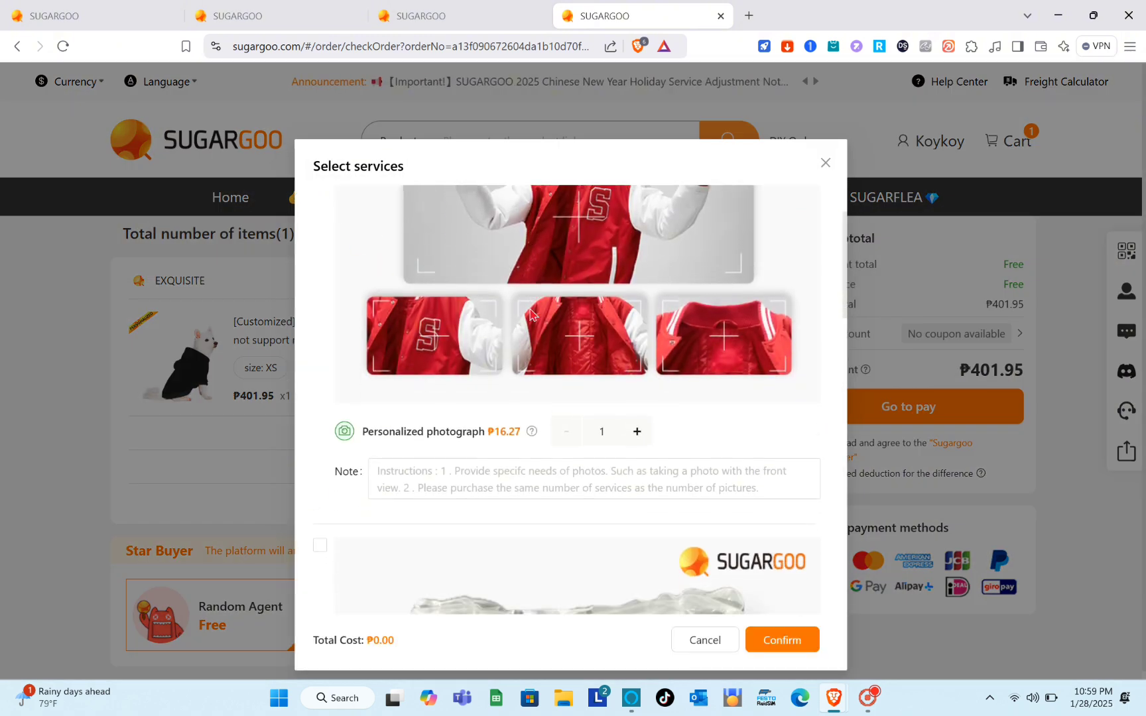
{"action": "scroll", "coordinate": [530, 314], "scroll_direction": "down", "scroll_amount": 5}
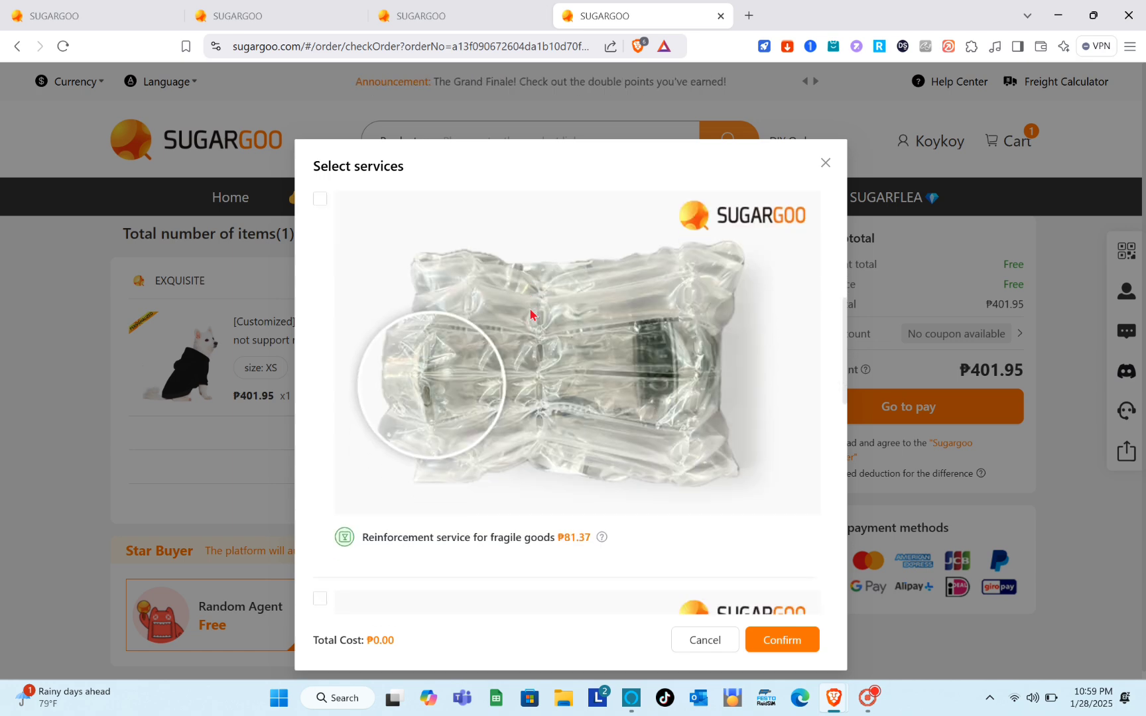
{"action": "scroll", "coordinate": [531, 314], "scroll_direction": "down", "scroll_amount": 3}
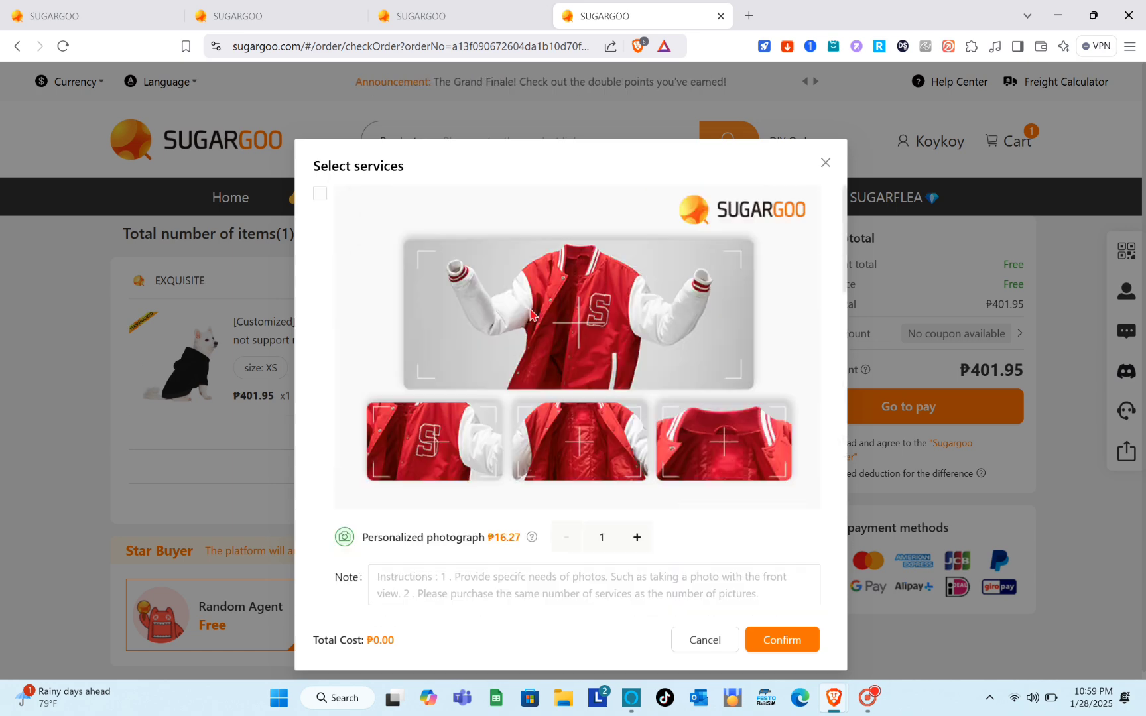
{"action": "left_click", "coordinate": [319, 193]}
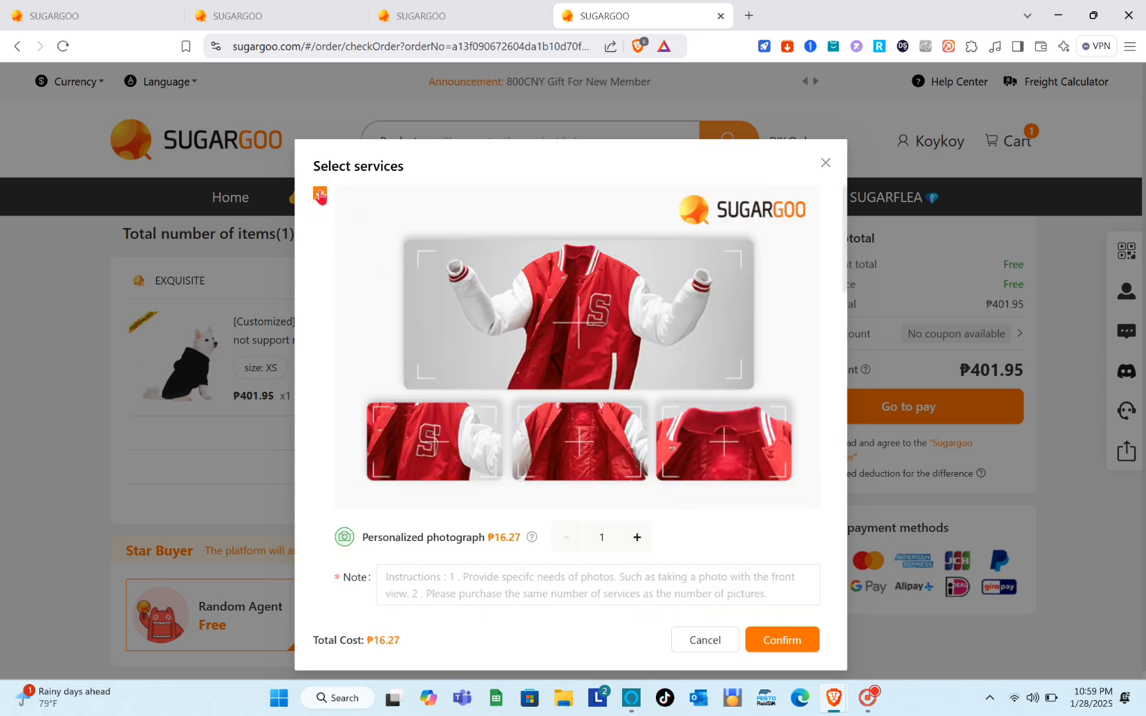
{"action": "left_click", "coordinate": [771, 644]}
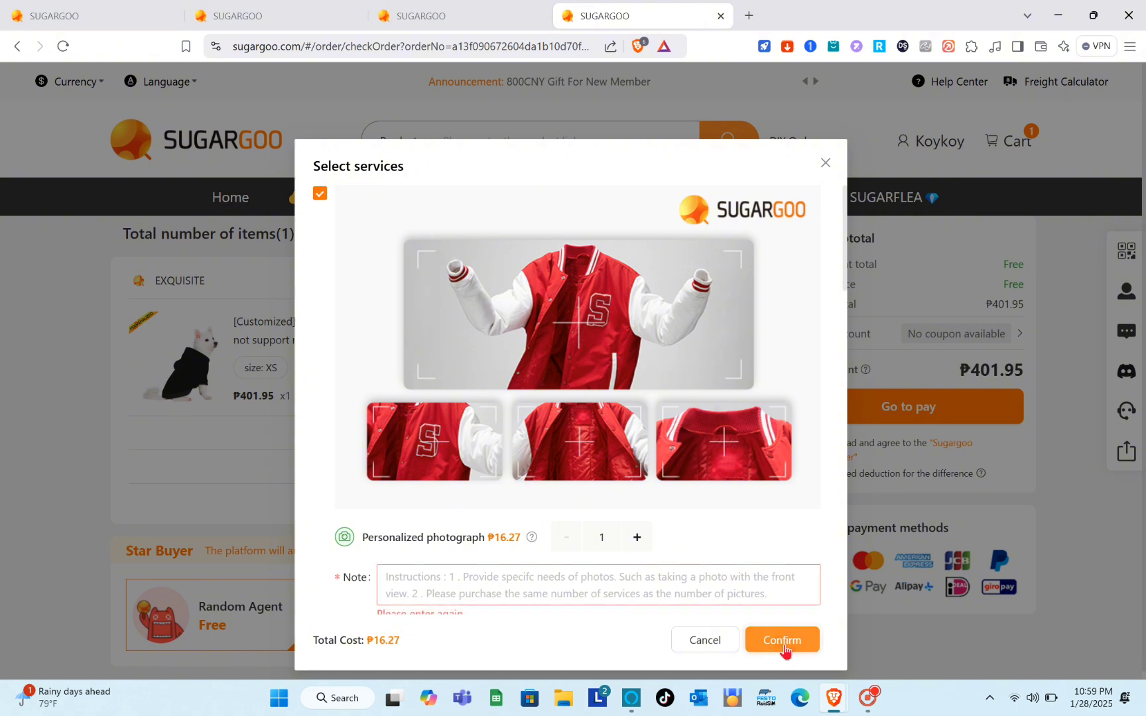
Step: Write the note 'Ec' for the photo service and confirm it, bringing the total to ₱418.23
{"action": "scroll", "coordinate": [554, 613], "scroll_direction": "down", "scroll_amount": 1}
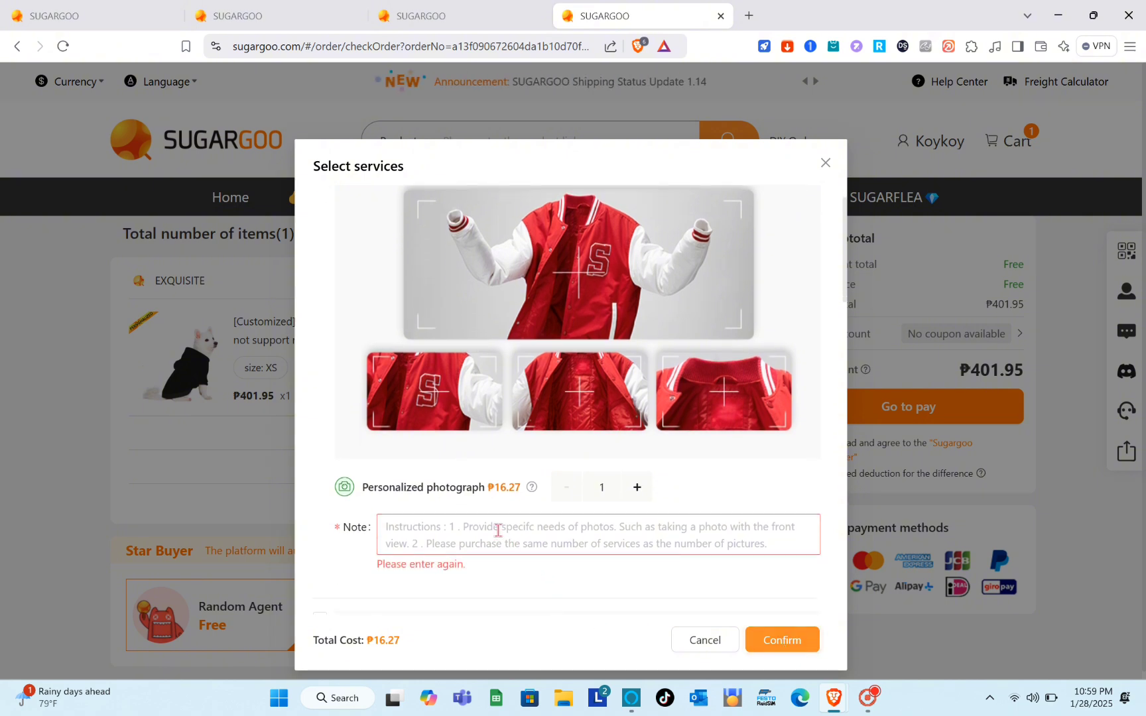
{"action": "left_click", "coordinate": [647, 538]}
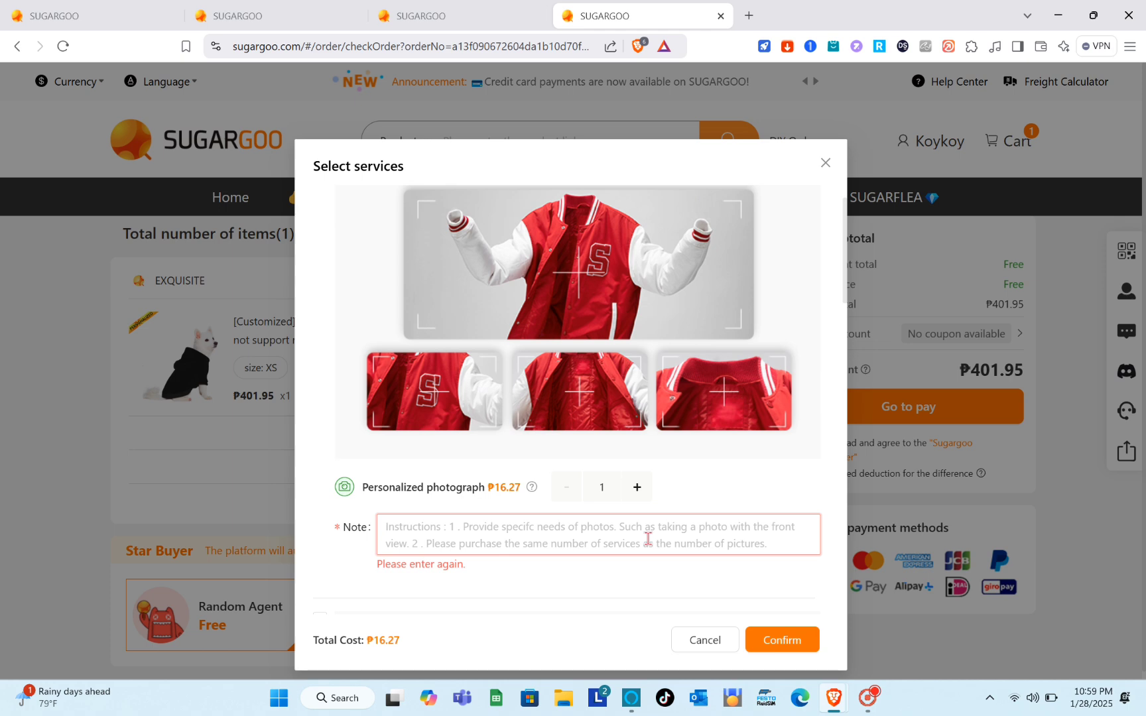
{"action": "key", "text": "Caps_Lock"}
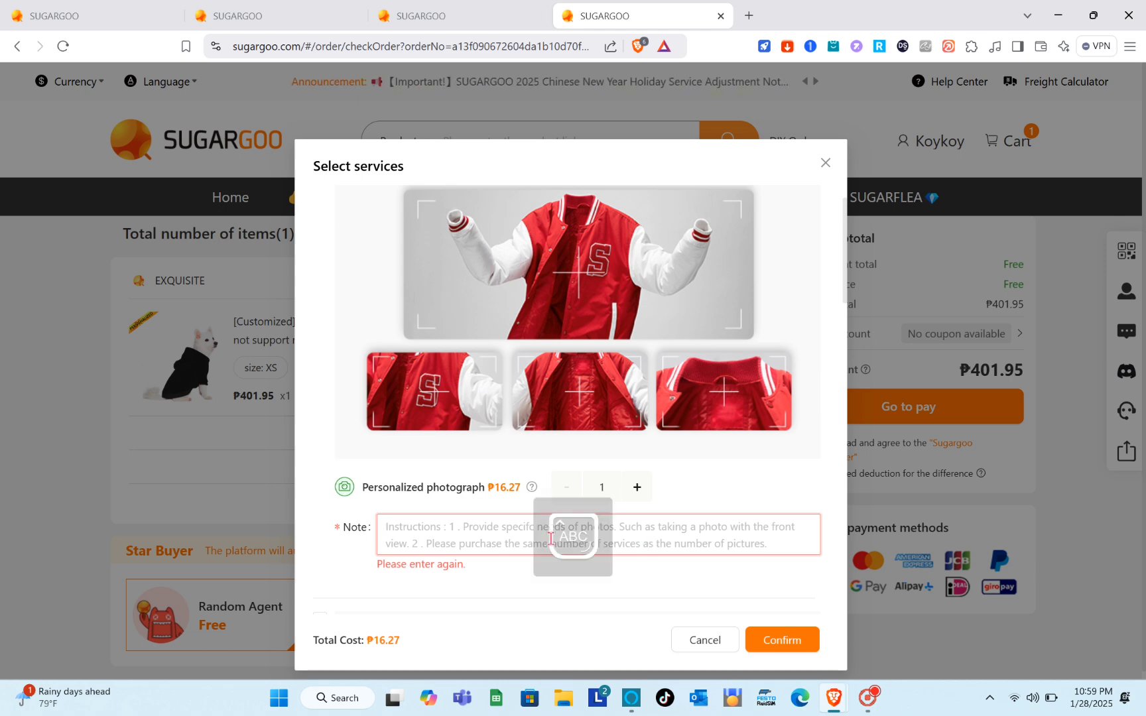
{"action": "type", "text": "E"}
{"action": "key", "text": "Caps_Lock"}
{"action": "type", "text": "c"}
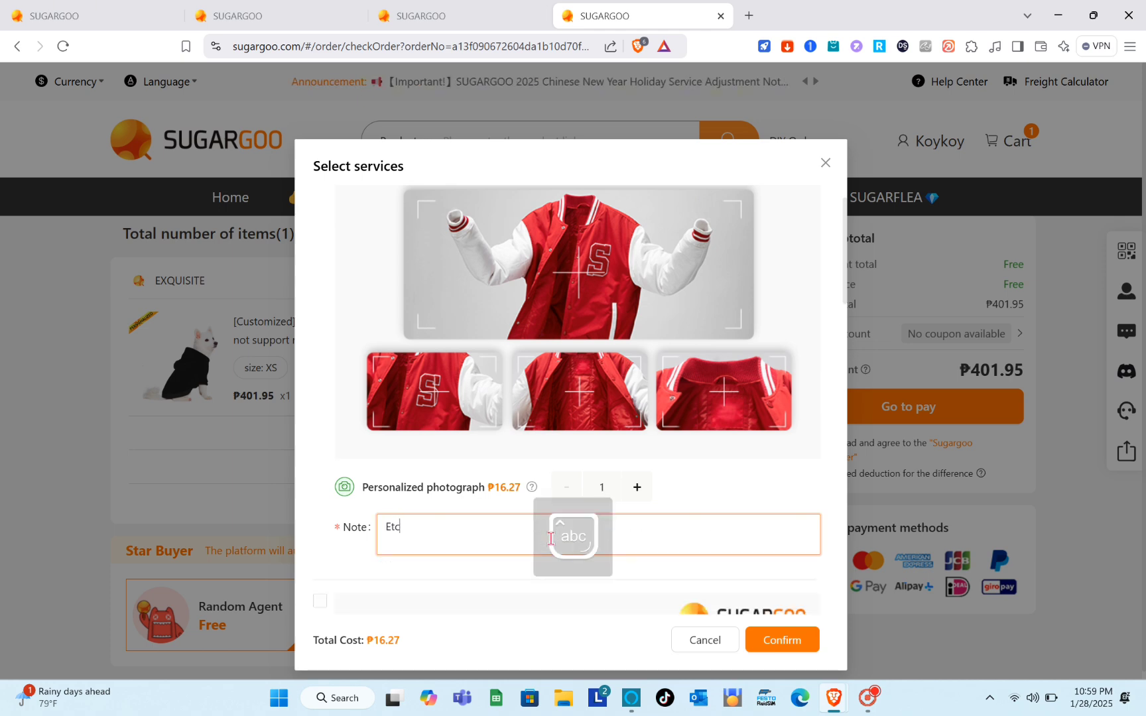
{"action": "left_click", "coordinate": [777, 640]}
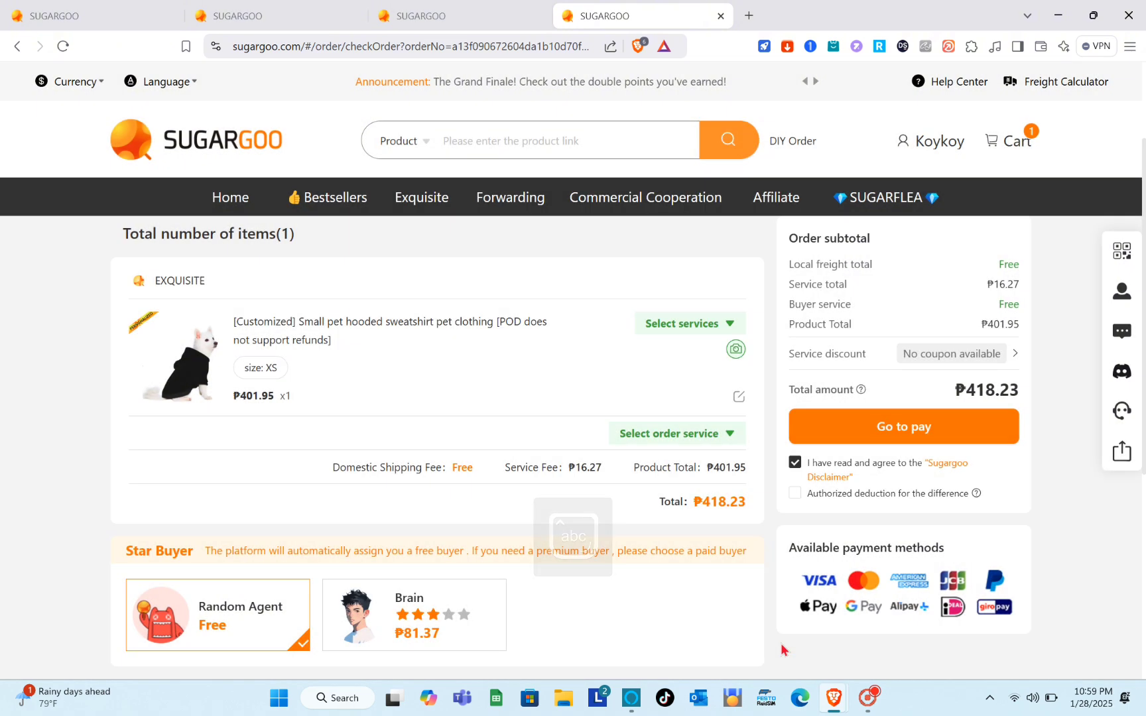
Step: Add Priority purchase as an order-level service
{"action": "left_click", "coordinate": [692, 441]}
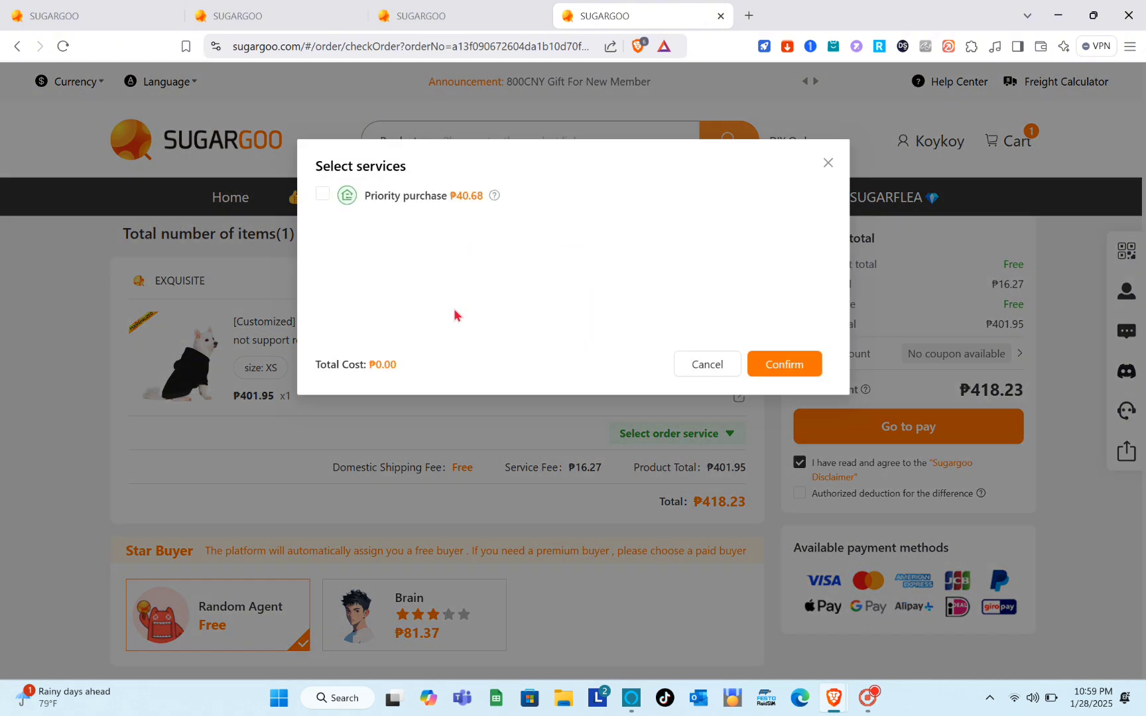
{"action": "left_click", "coordinate": [775, 370]}
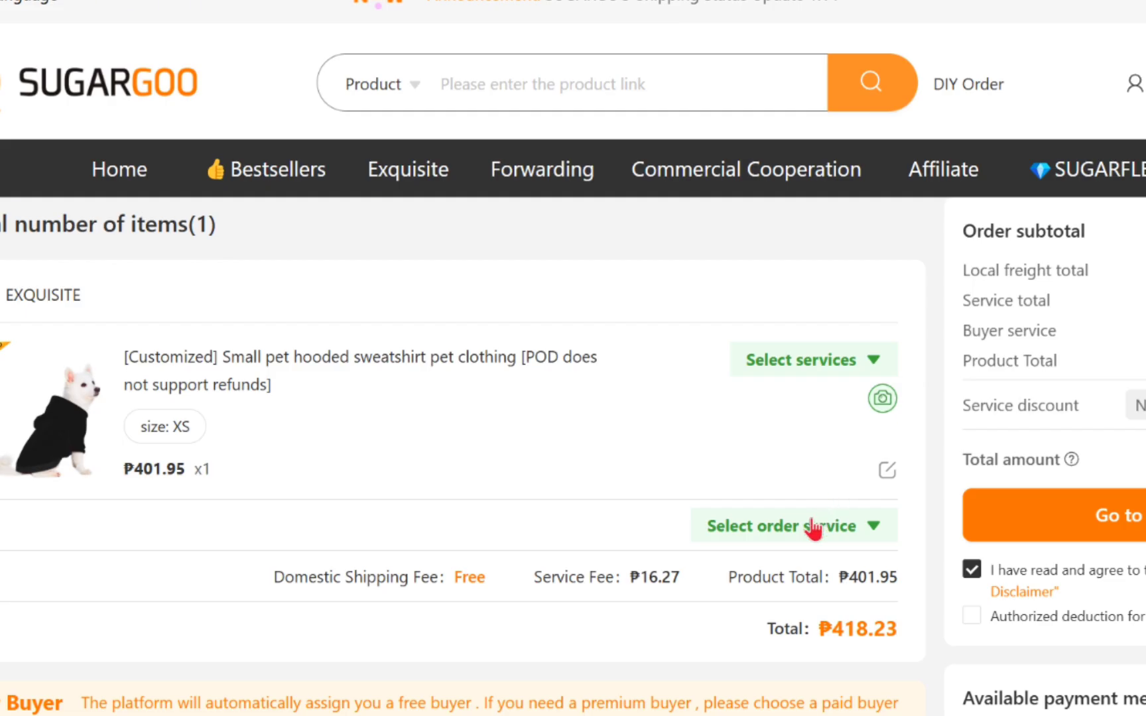
{"action": "left_click", "coordinate": [690, 434]}
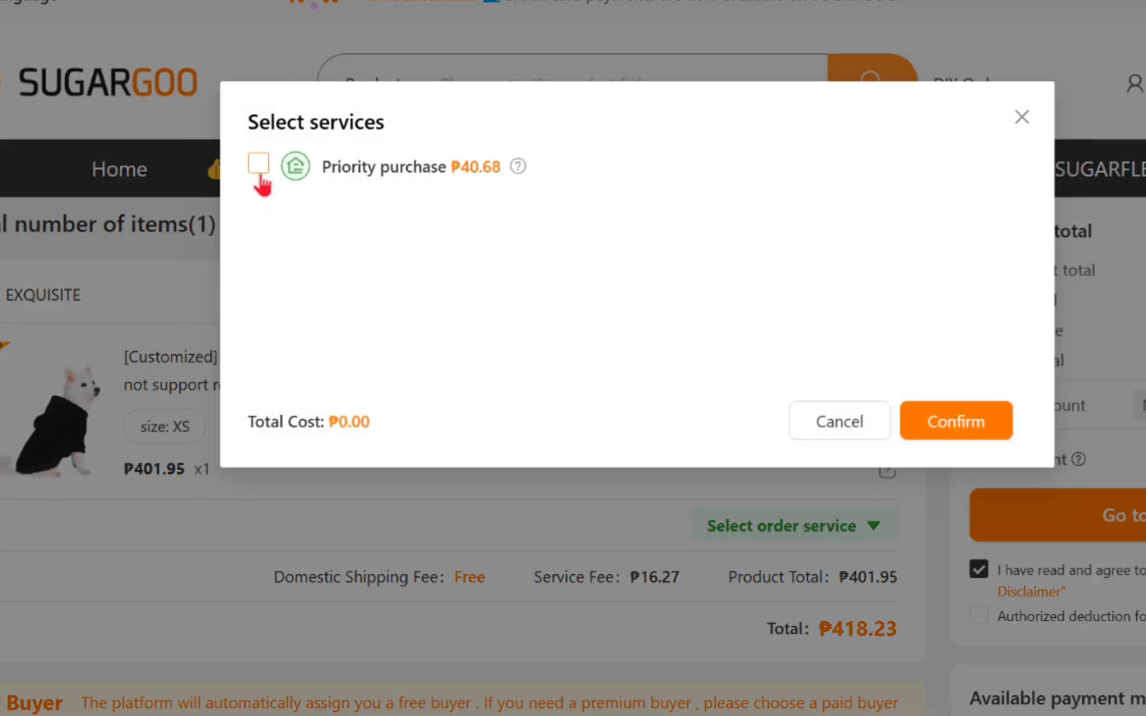
{"action": "left_click", "coordinate": [258, 170]}
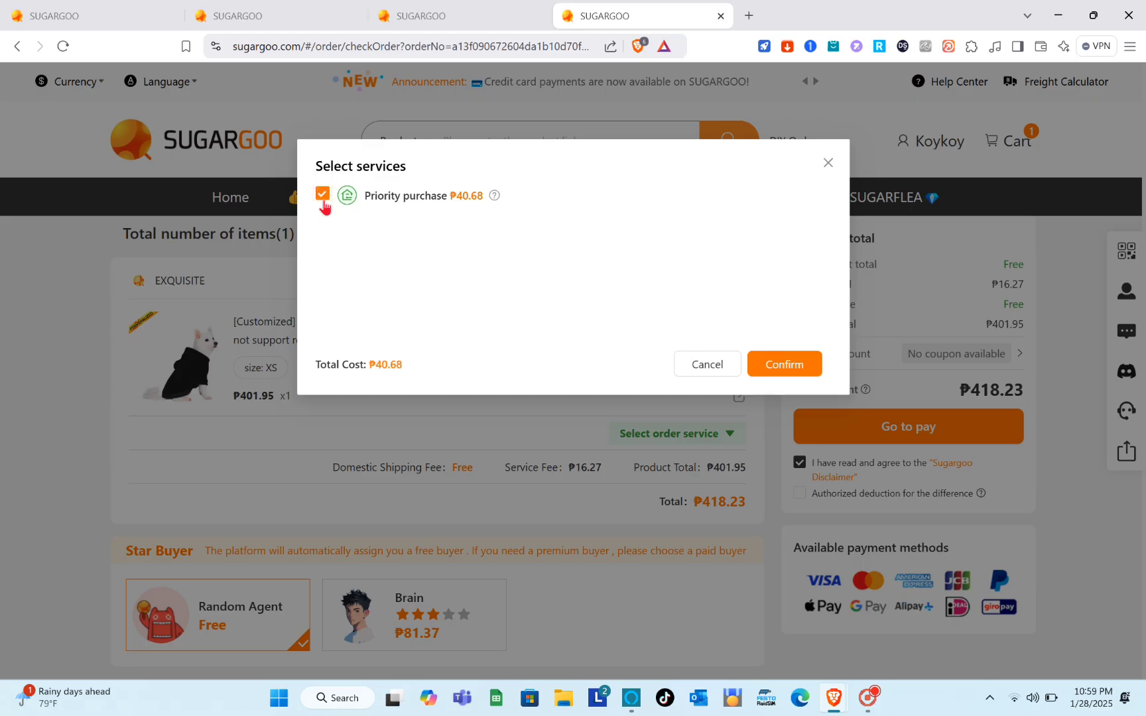
{"action": "left_click", "coordinate": [778, 373]}
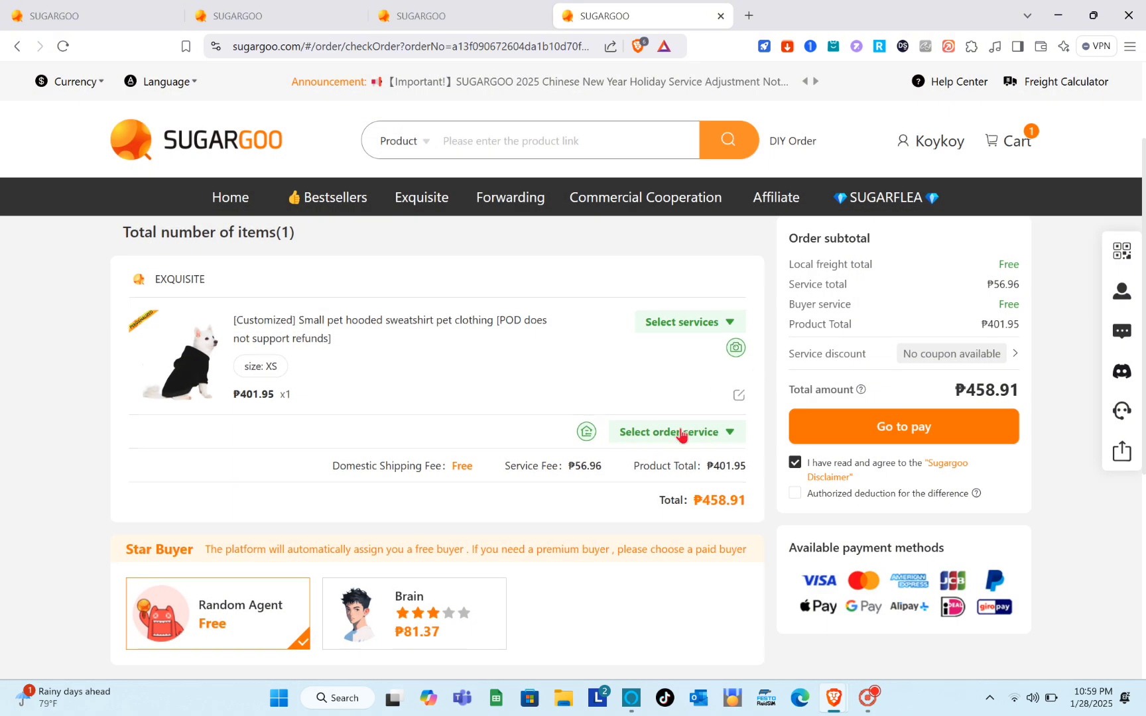
Step: Check for coupons and close the empty coupon picker, leaving the total at ₱458.91
{"action": "scroll", "coordinate": [677, 435], "scroll_direction": "down", "scroll_amount": 3}
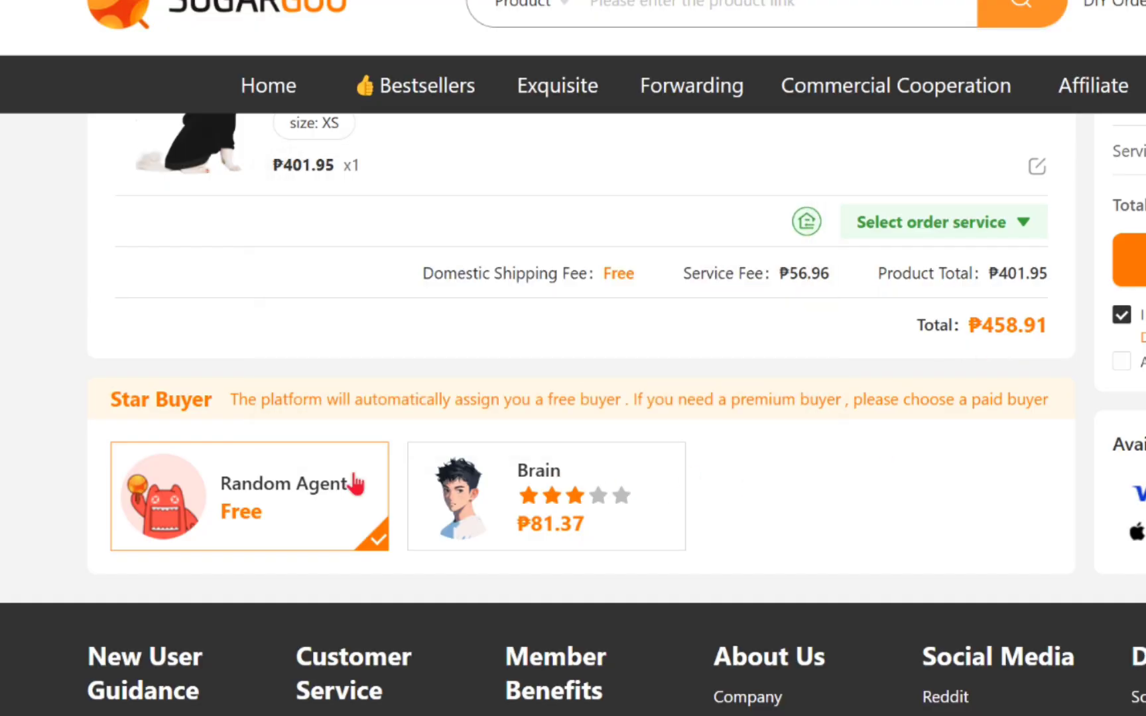
{"action": "mouse_move", "coordinate": [307, 459]}
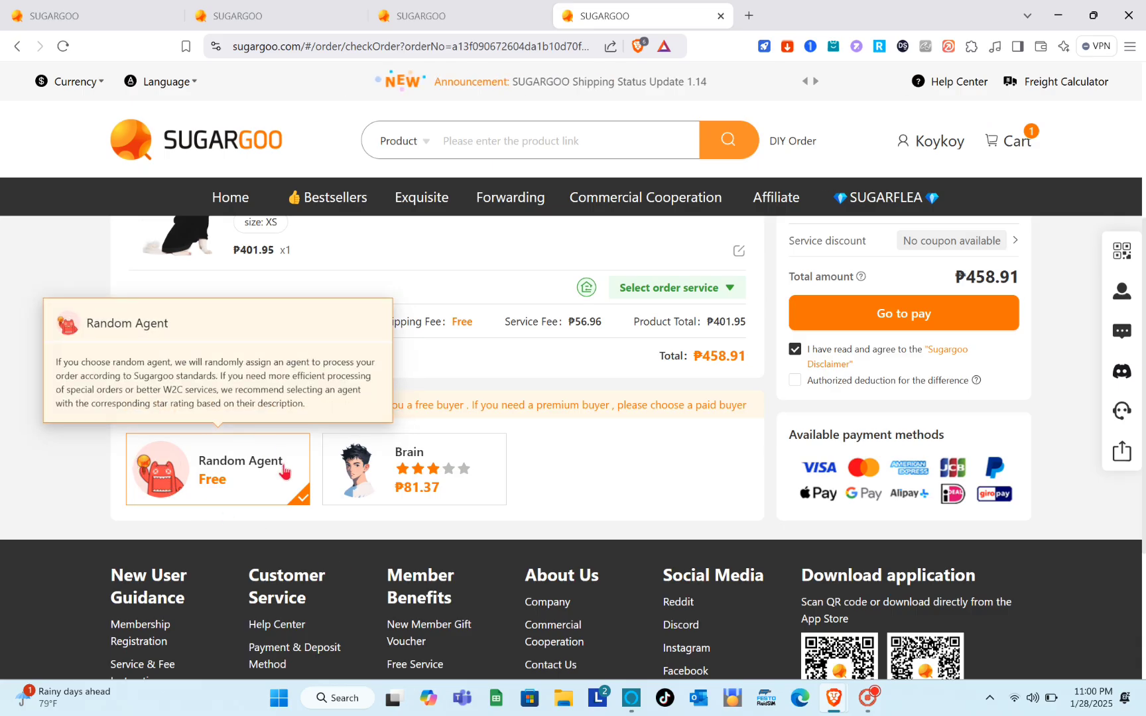
{"action": "mouse_move", "coordinate": [385, 490]}
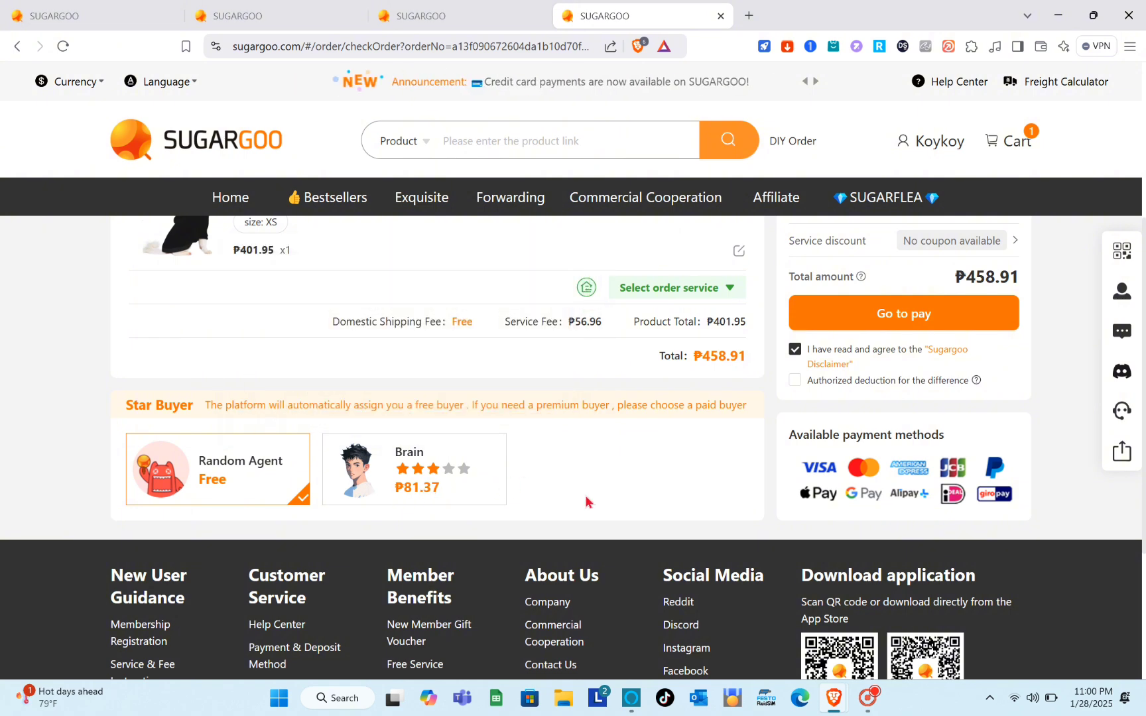
{"action": "scroll", "coordinate": [586, 499], "scroll_direction": "down", "scroll_amount": 1}
{"action": "scroll", "coordinate": [586, 502], "scroll_direction": "up", "scroll_amount": 3}
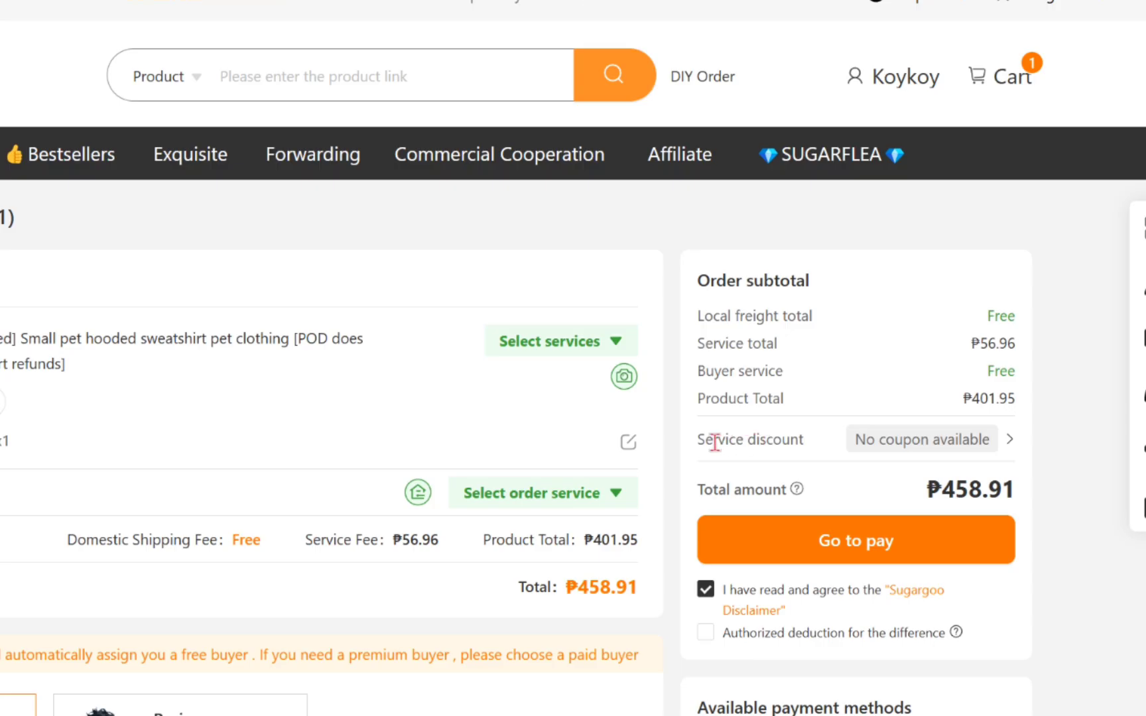
{"action": "left_click", "coordinate": [1007, 441]}
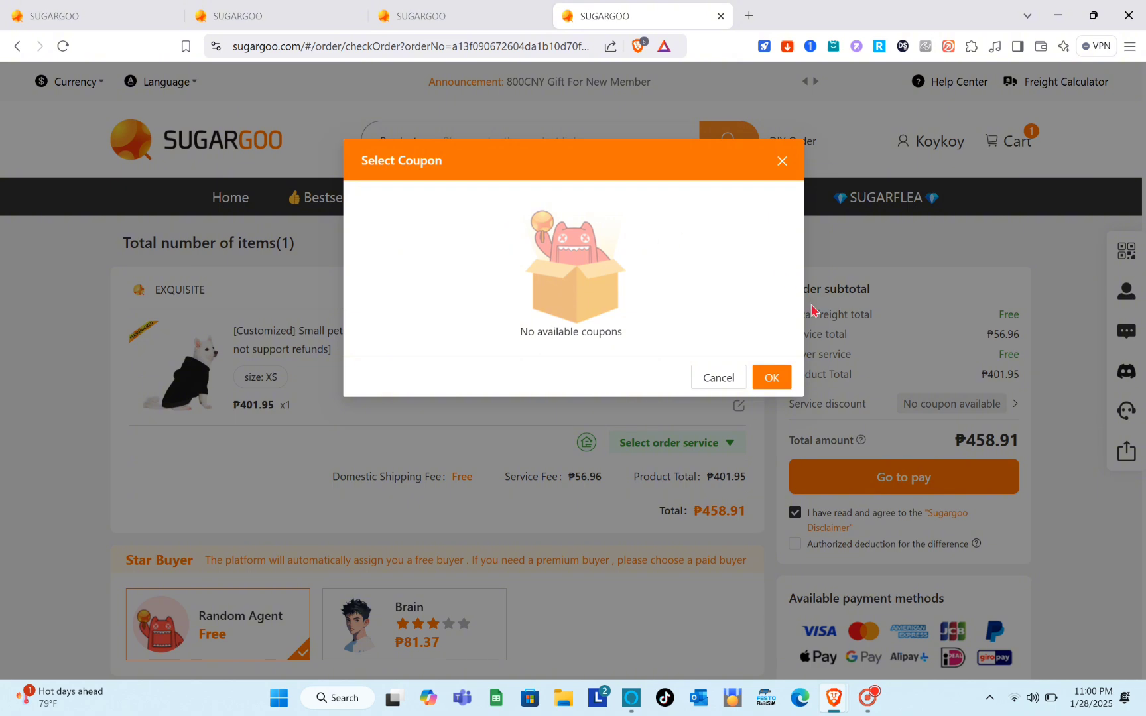
{"action": "left_click", "coordinate": [772, 377]}
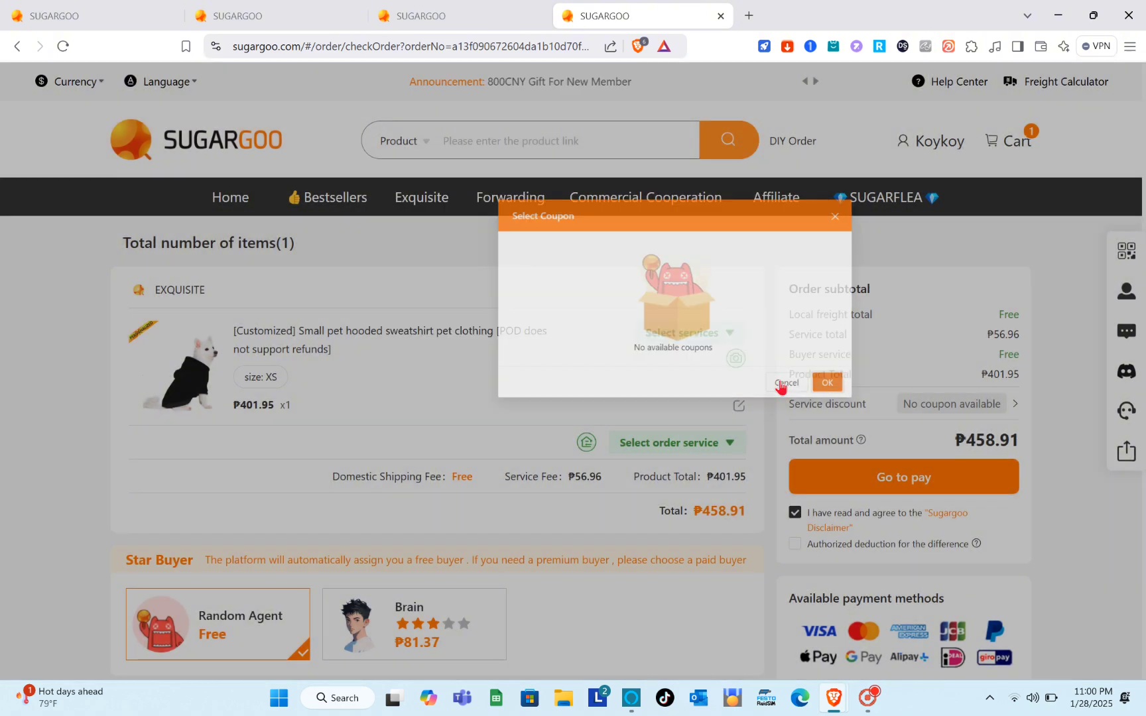
{"action": "scroll", "coordinate": [925, 451], "scroll_direction": "down", "scroll_amount": 1}
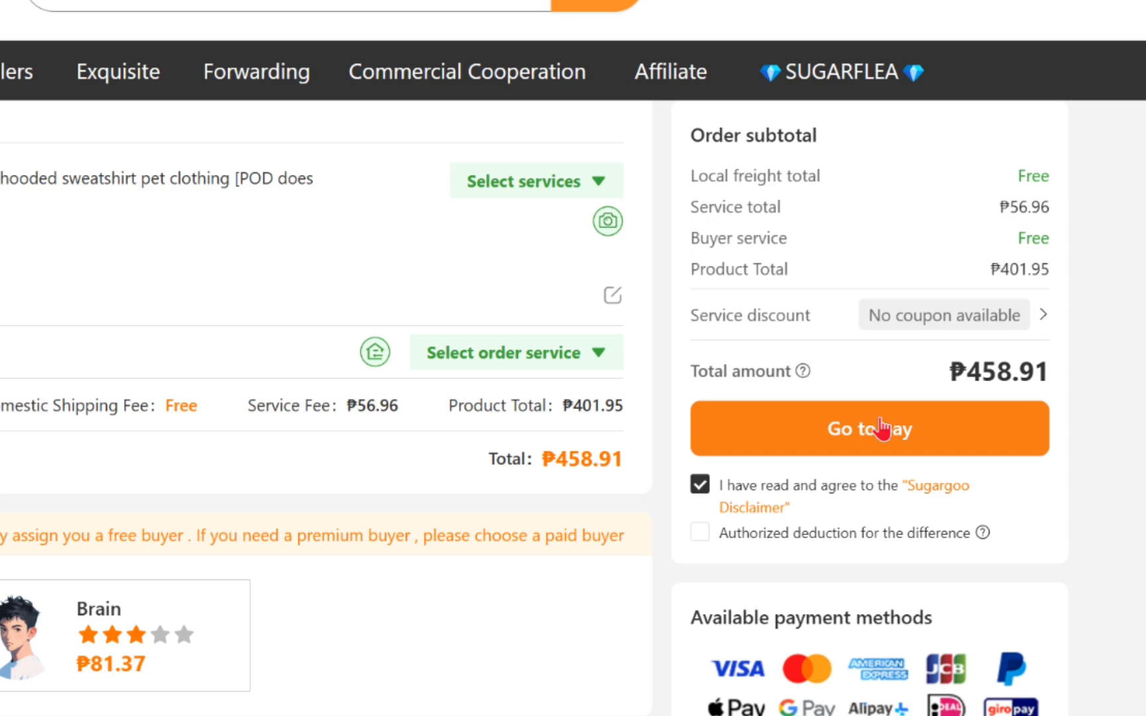
Step: Submit the order and review the payment methods on the payment page
{"action": "left_click", "coordinate": [905, 429]}
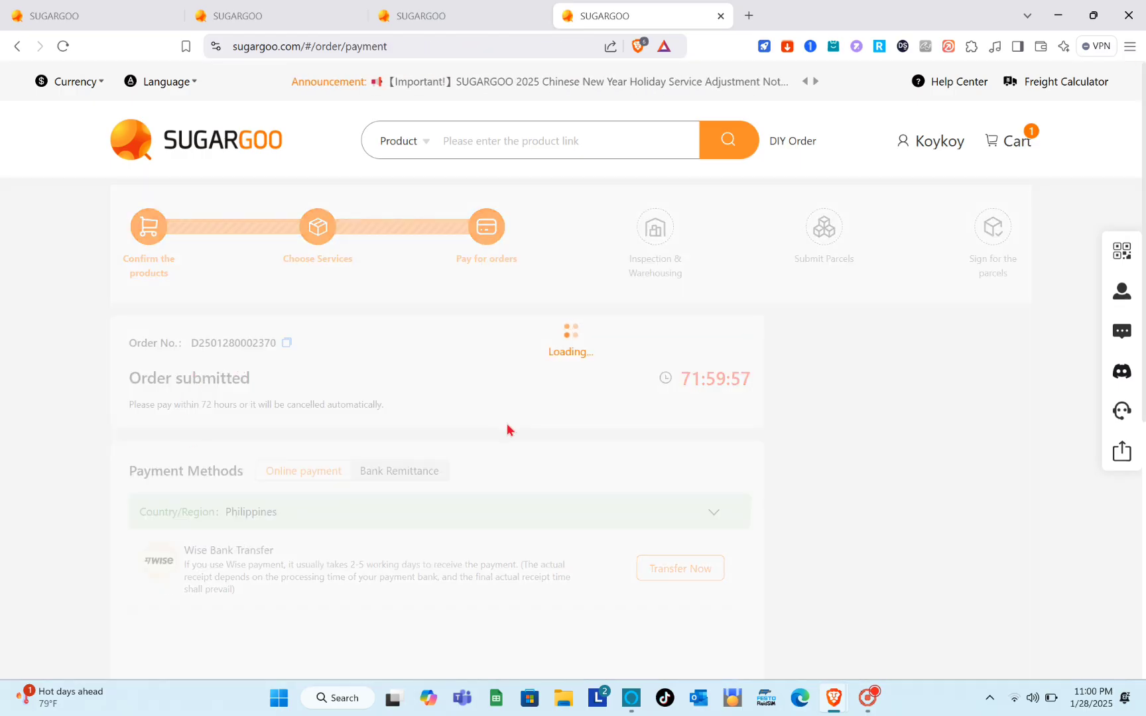
{"action": "scroll", "coordinate": [424, 374], "scroll_direction": "down", "scroll_amount": 1}
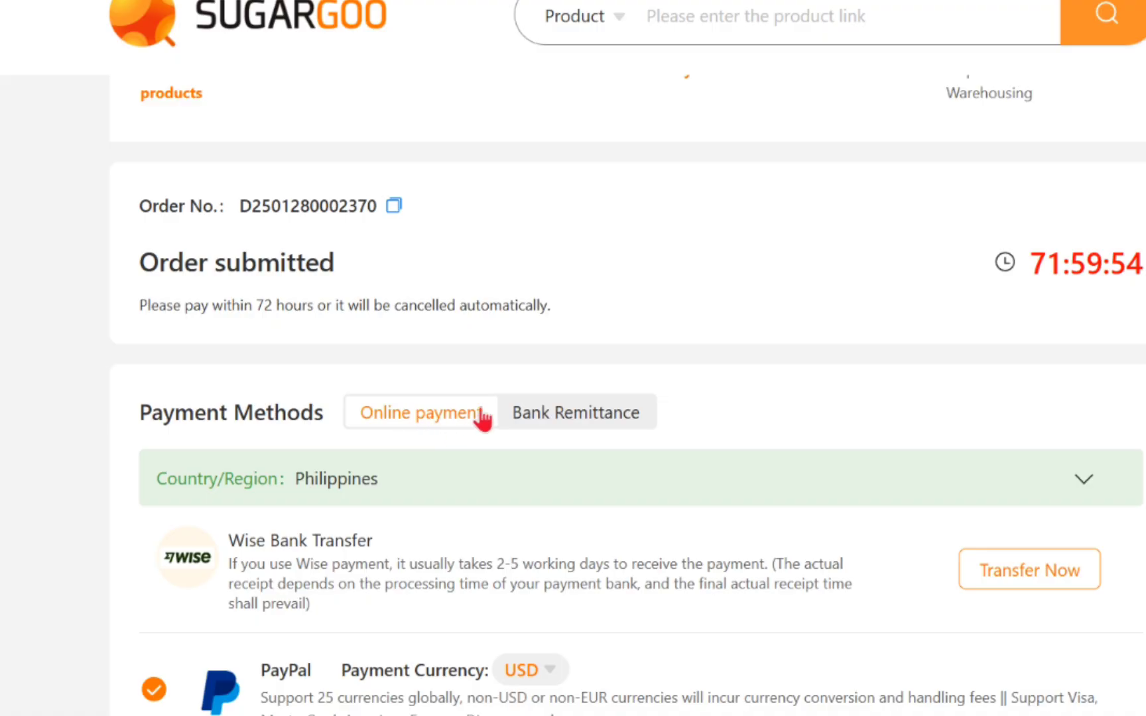
{"action": "scroll", "coordinate": [552, 427], "scroll_direction": "down", "scroll_amount": 4}
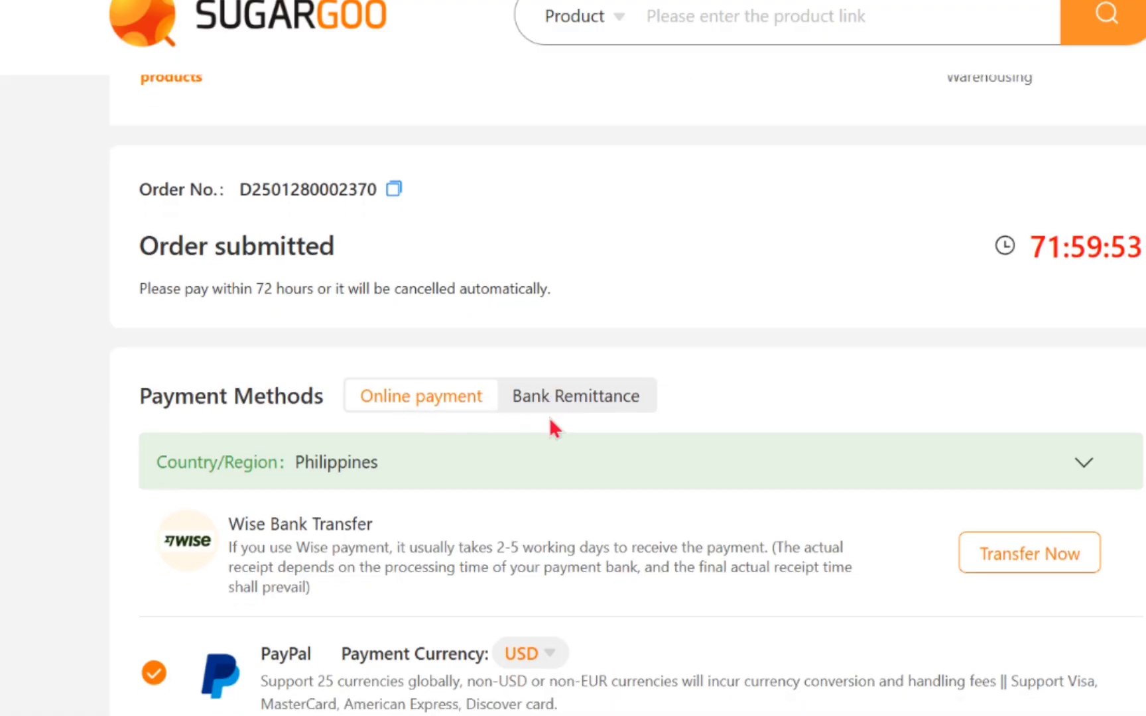
{"action": "scroll", "coordinate": [549, 417], "scroll_direction": "down", "scroll_amount": 3}
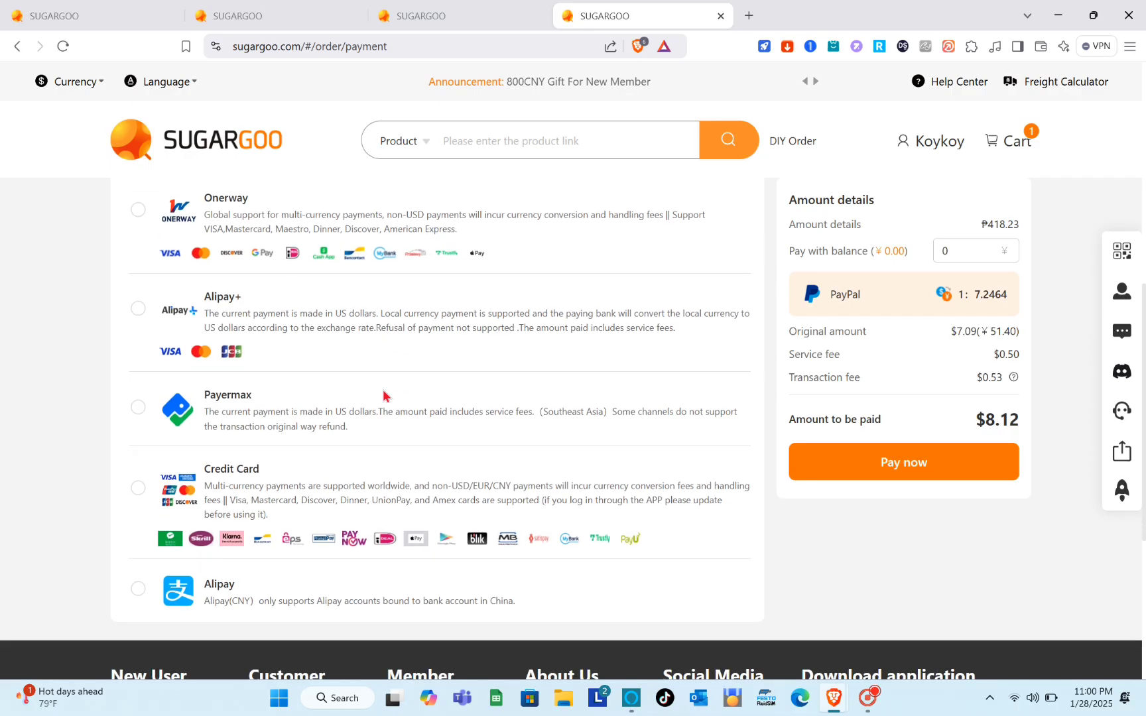
{"action": "scroll", "coordinate": [384, 396], "scroll_direction": "down", "scroll_amount": 1}
{"action": "scroll", "coordinate": [382, 396], "scroll_direction": "up", "scroll_amount": 4}
{"action": "scroll", "coordinate": [383, 395], "scroll_direction": "up", "scroll_amount": 3}
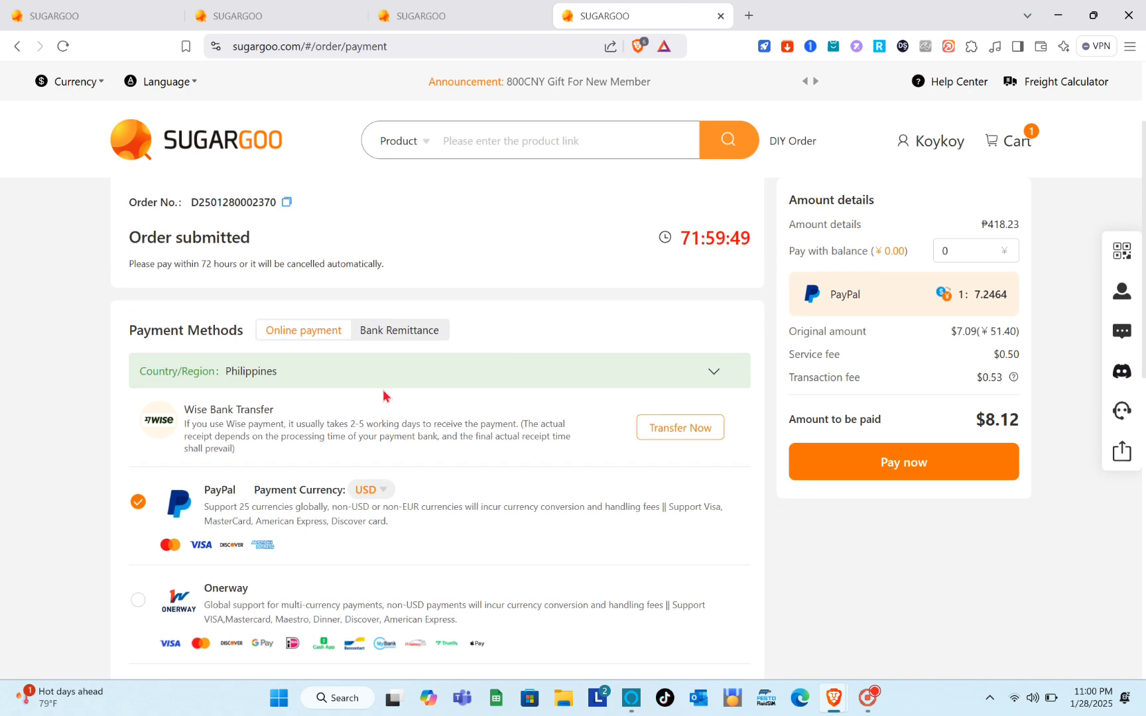
Step: Look at Bank Remittance, then return to Online payment with PayPal selected for $8.12
{"action": "left_click", "coordinate": [412, 336]}
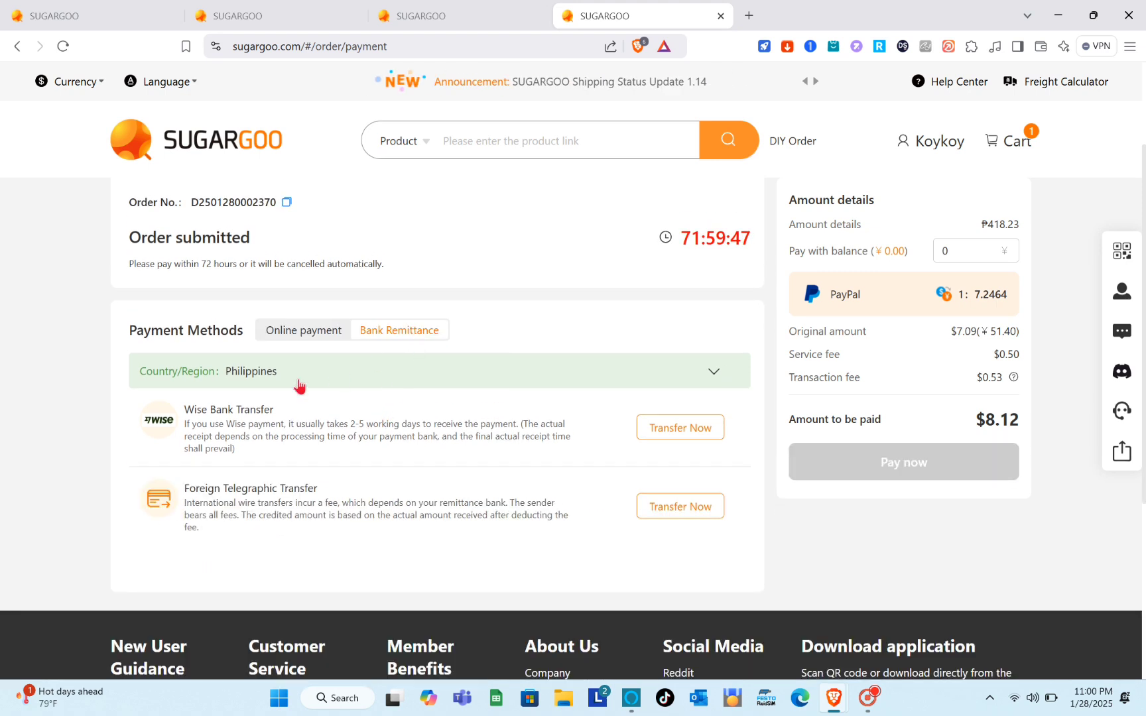
{"action": "left_click", "coordinate": [318, 337]}
{"action": "scroll", "coordinate": [247, 446], "scroll_direction": "down", "scroll_amount": 4}
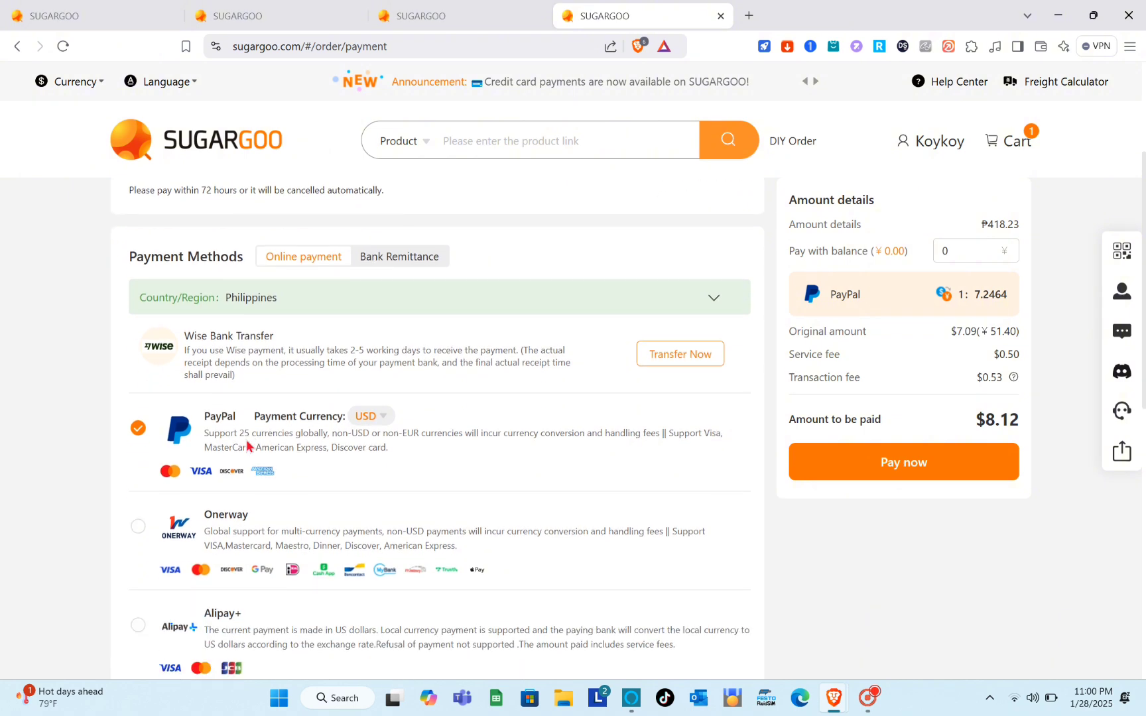
{"action": "scroll", "coordinate": [247, 446], "scroll_direction": "down", "scroll_amount": 3}
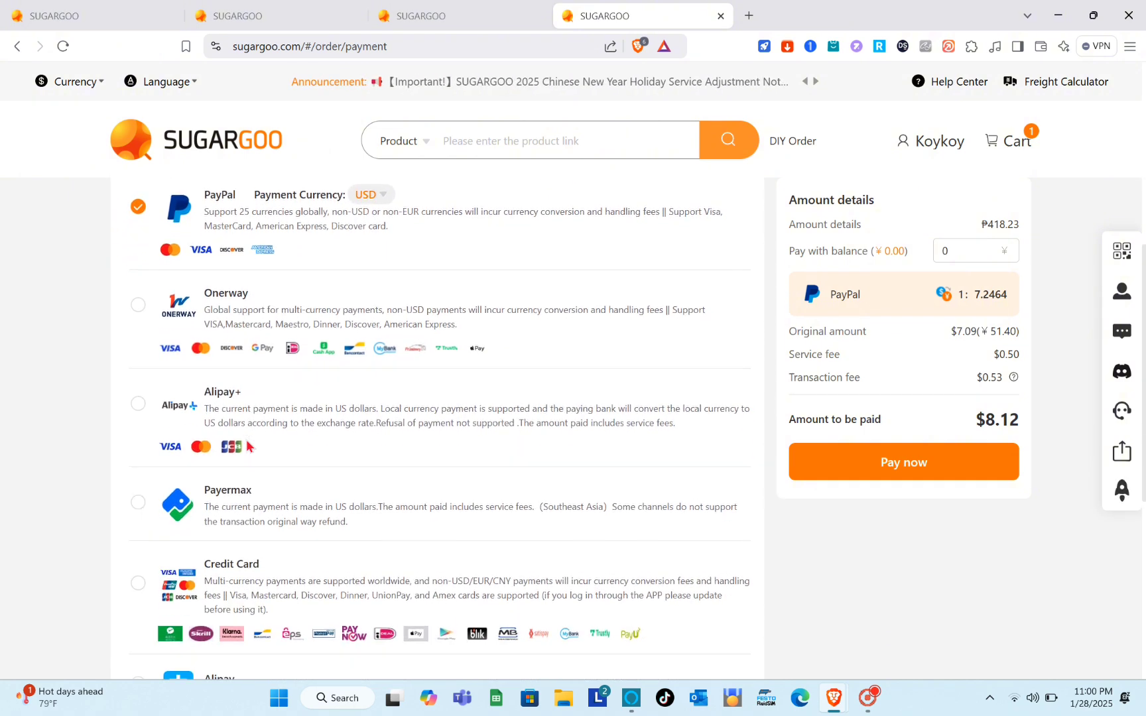
{"action": "scroll", "coordinate": [247, 446], "scroll_direction": "down", "scroll_amount": 2}
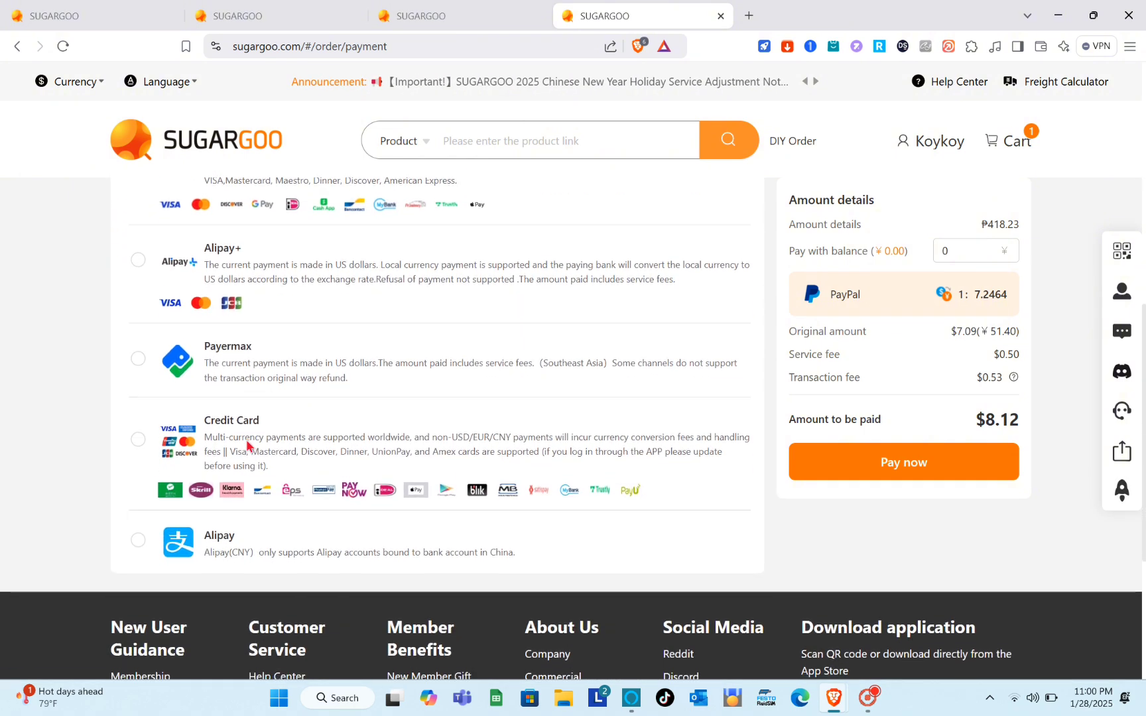
{"action": "scroll", "coordinate": [247, 446], "scroll_direction": "up", "scroll_amount": 8}
{"action": "scroll", "coordinate": [247, 445], "scroll_direction": "up", "scroll_amount": 3}
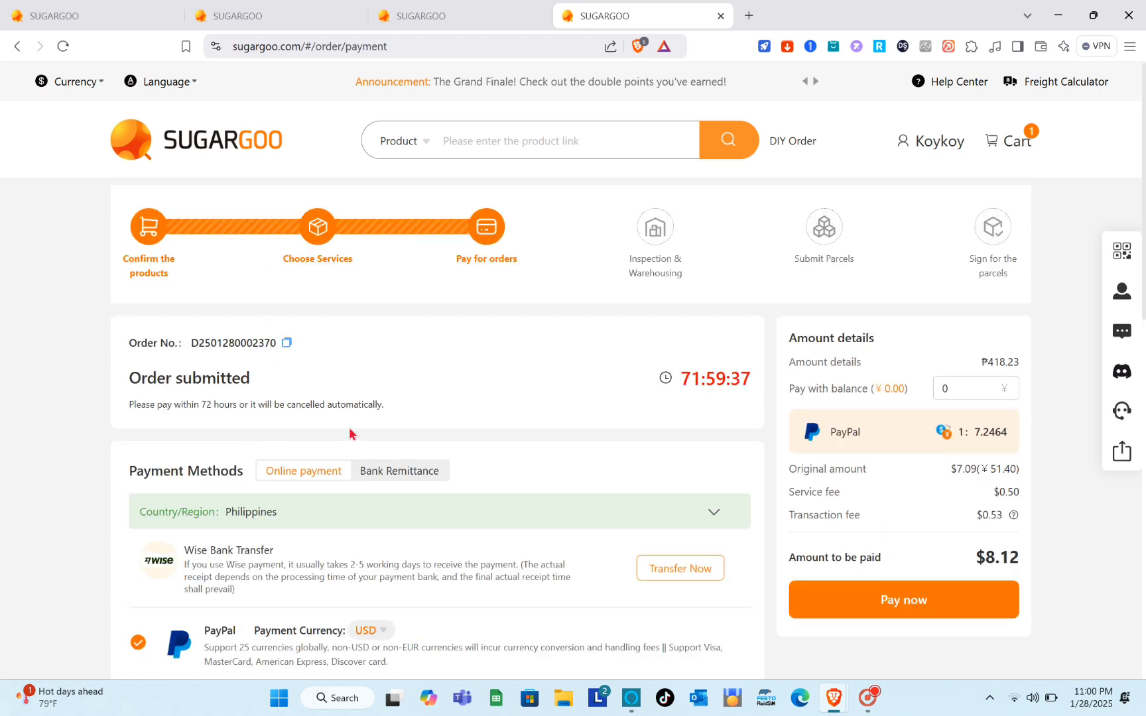
Step: Start the $8.12 PayPal payment, then close the PayPal login tab without paying
{"action": "left_click", "coordinate": [889, 609]}
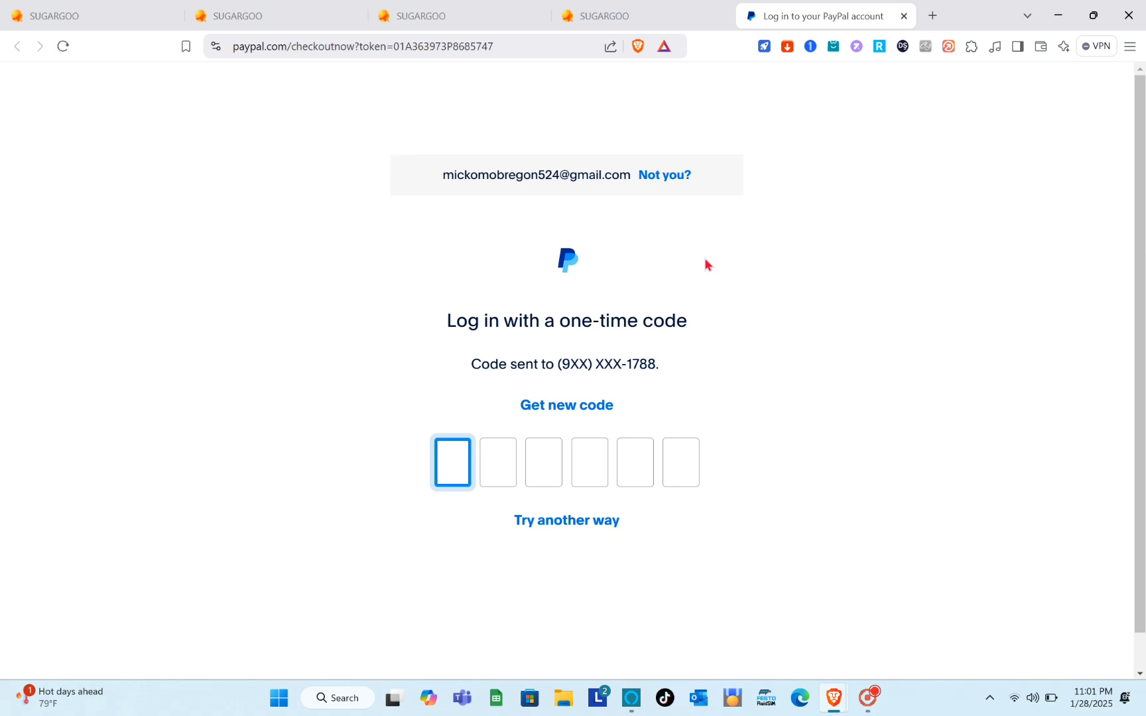
{"action": "left_click", "coordinate": [903, 15]}
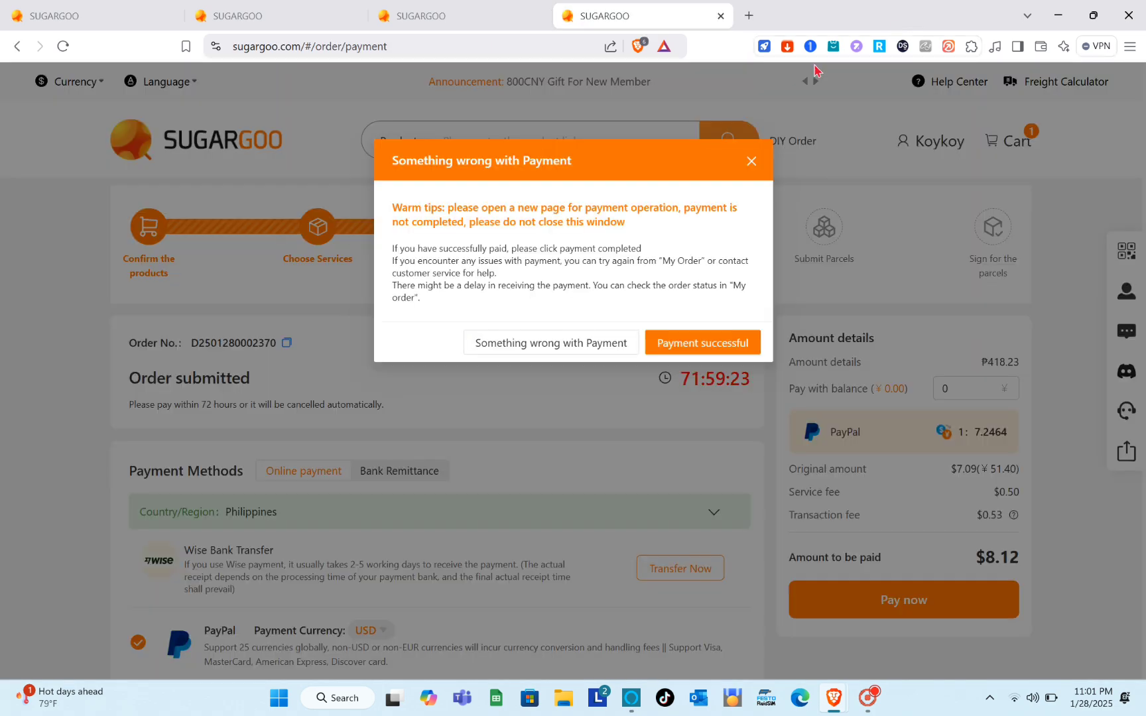
{"action": "left_click", "coordinate": [752, 159]}
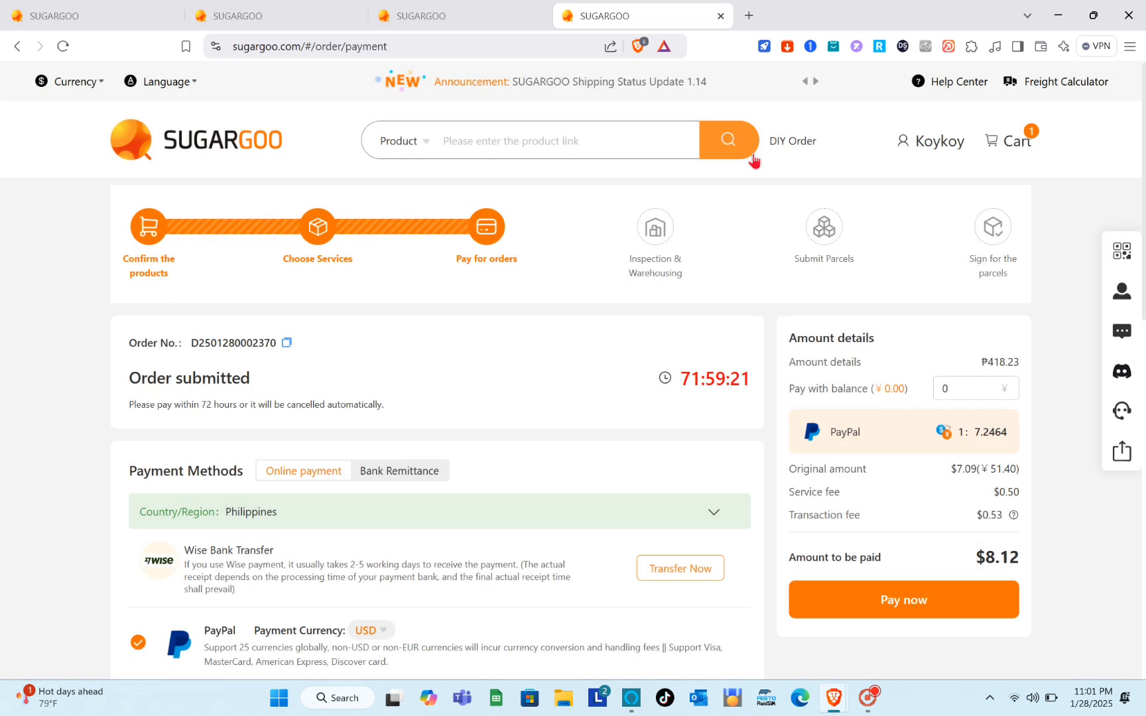
{"action": "scroll", "coordinate": [611, 328], "scroll_direction": "down", "scroll_amount": 5}
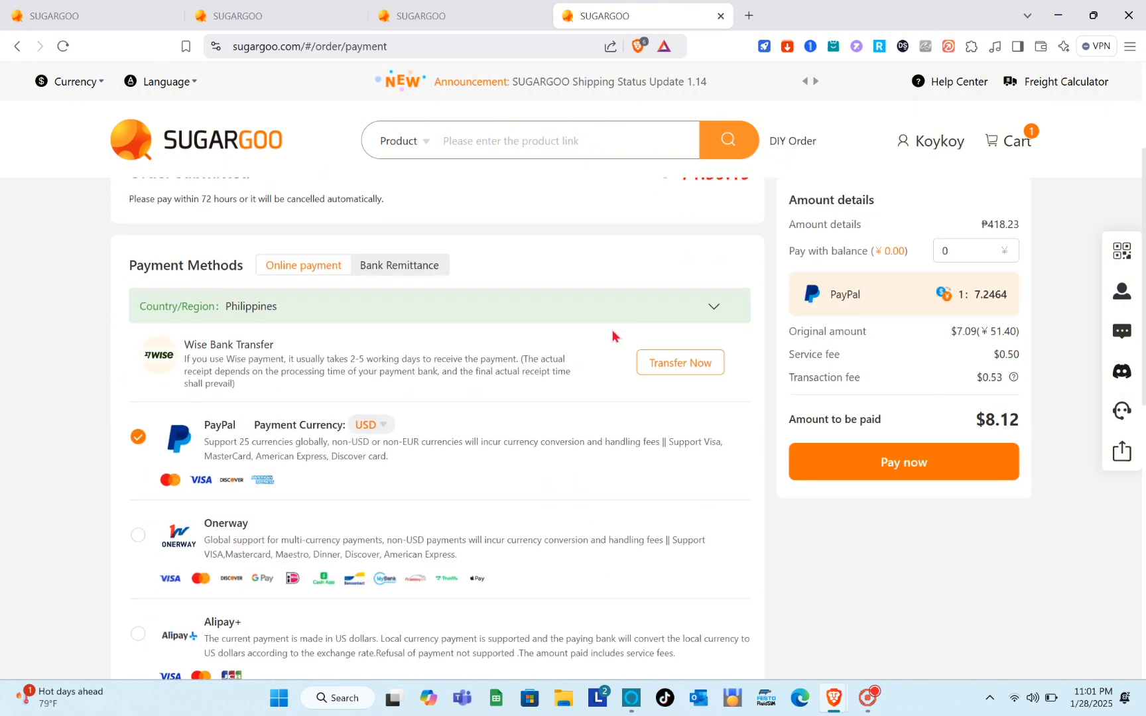
{"action": "scroll", "coordinate": [611, 328], "scroll_direction": "up", "scroll_amount": 5}
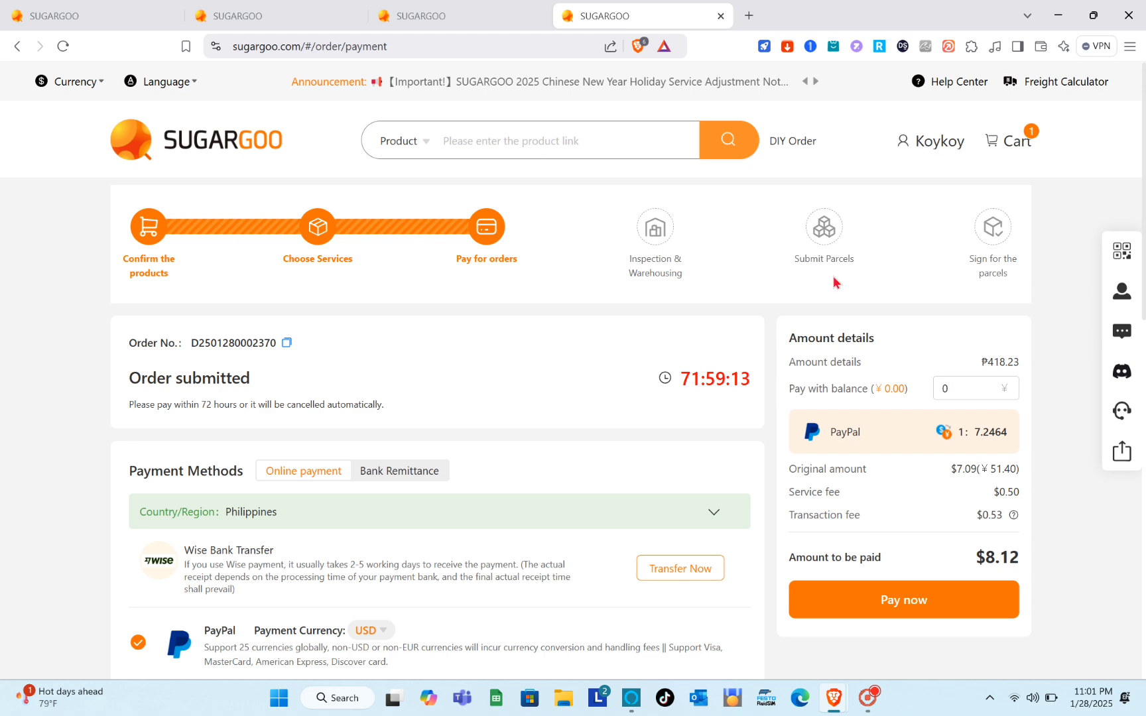
{"action": "scroll", "coordinate": [834, 283], "scroll_direction": "down", "scroll_amount": 10}
{"action": "scroll", "coordinate": [834, 284], "scroll_direction": "up", "scroll_amount": 10}
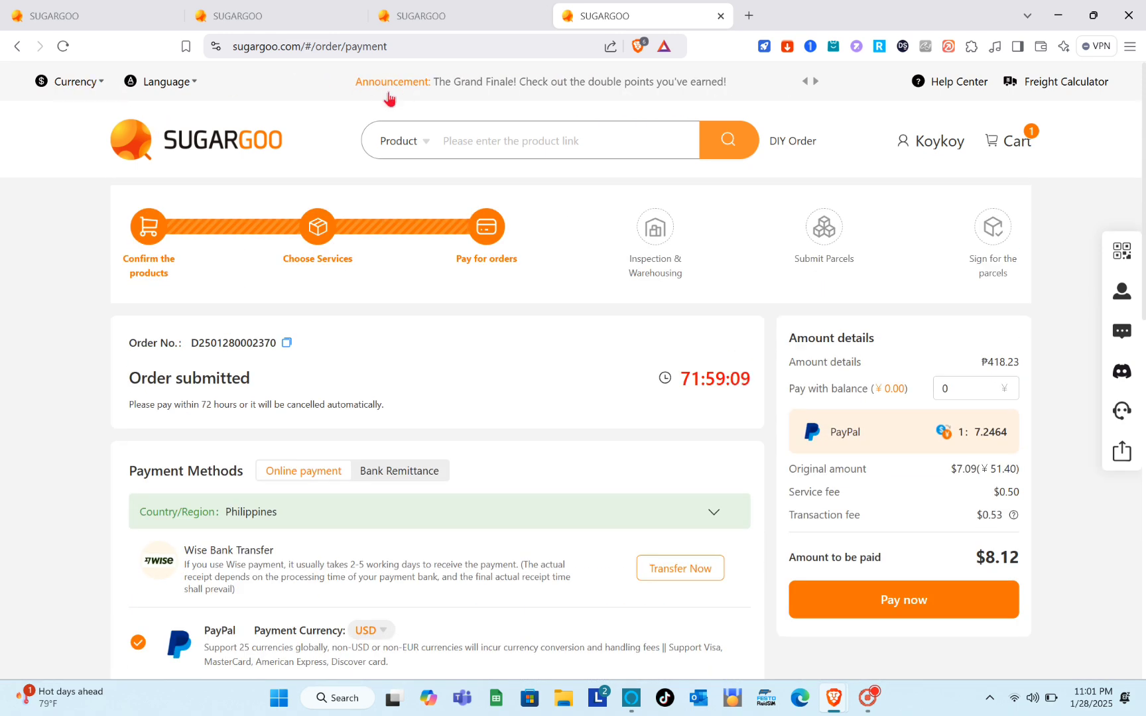
Step: Return home and open the member center, showing the ₱434.50 hoodie order as Payment Pending
{"action": "left_click", "coordinate": [184, 151]}
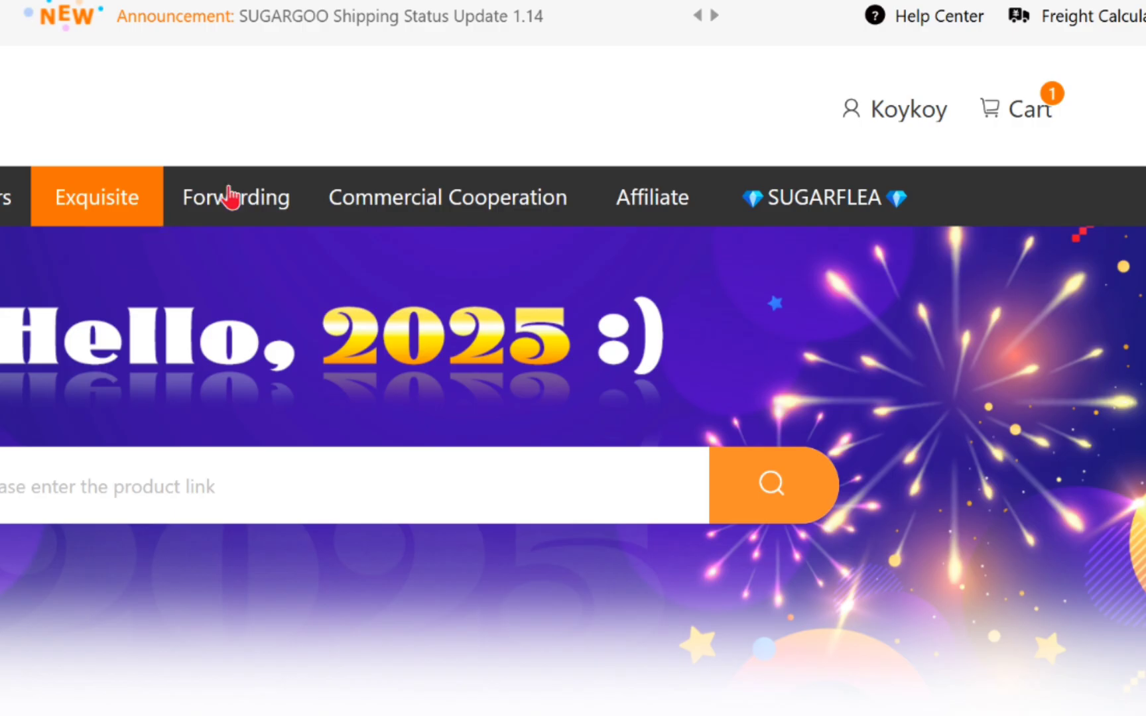
{"action": "mouse_move", "coordinate": [925, 147]}
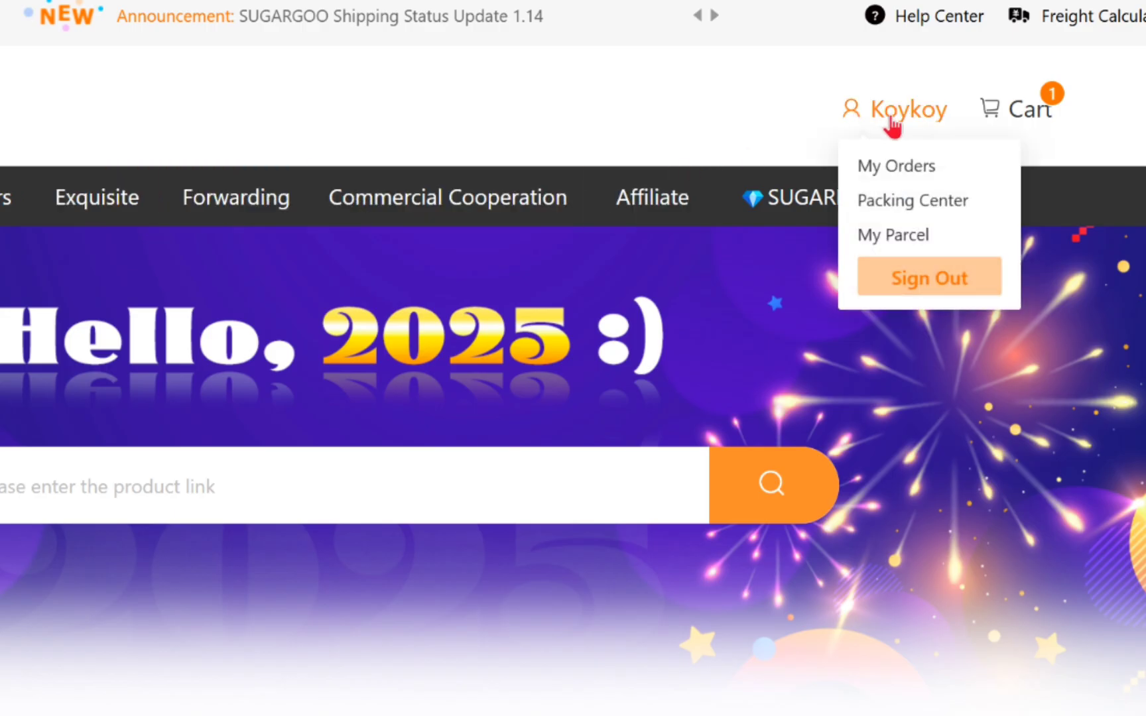
{"action": "left_click", "coordinate": [892, 123]}
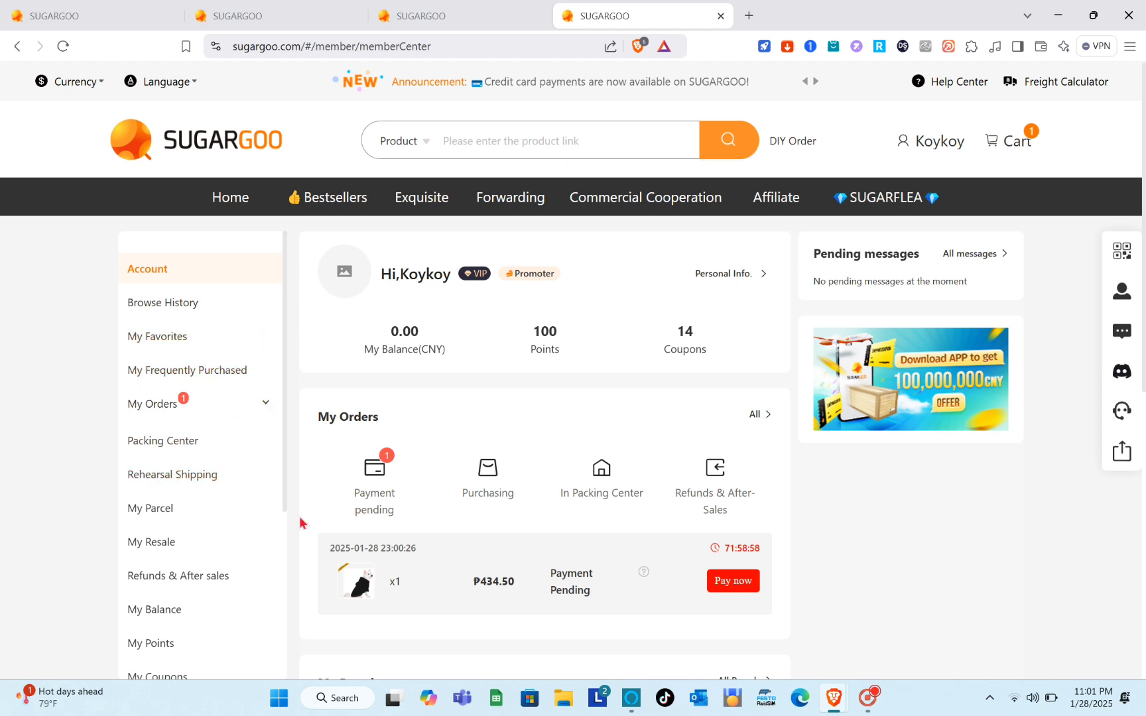
{"action": "scroll", "coordinate": [304, 523], "scroll_direction": "down", "scroll_amount": 1}
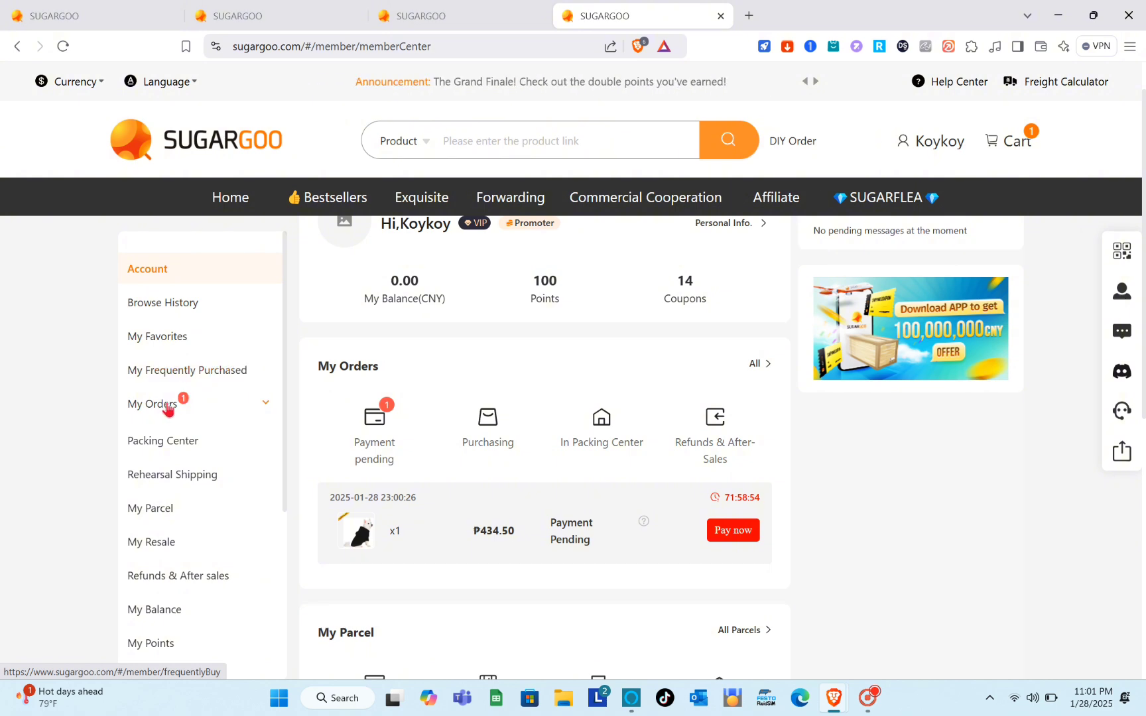
Step: Review the unpaid XS pet hoodie order under Payment Pending, then switch to the empty Purchasing list
{"action": "left_click", "coordinate": [375, 428]}
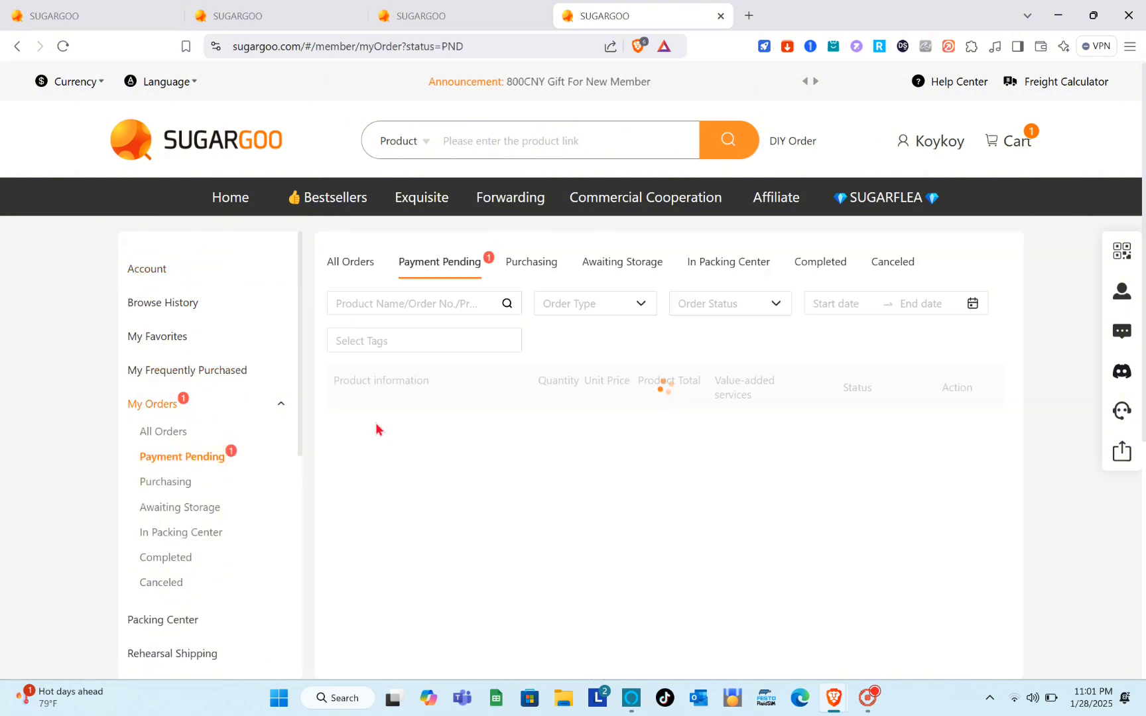
{"action": "left_click", "coordinate": [492, 303]}
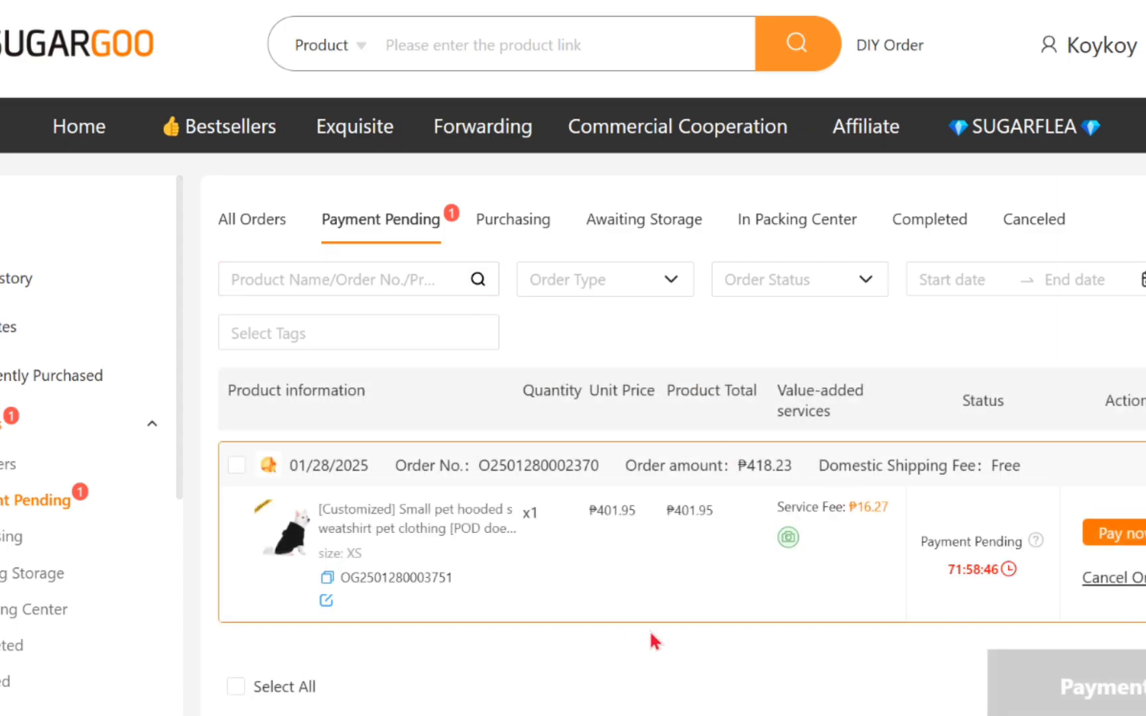
{"action": "scroll", "coordinate": [671, 636], "scroll_direction": "down", "scroll_amount": 2}
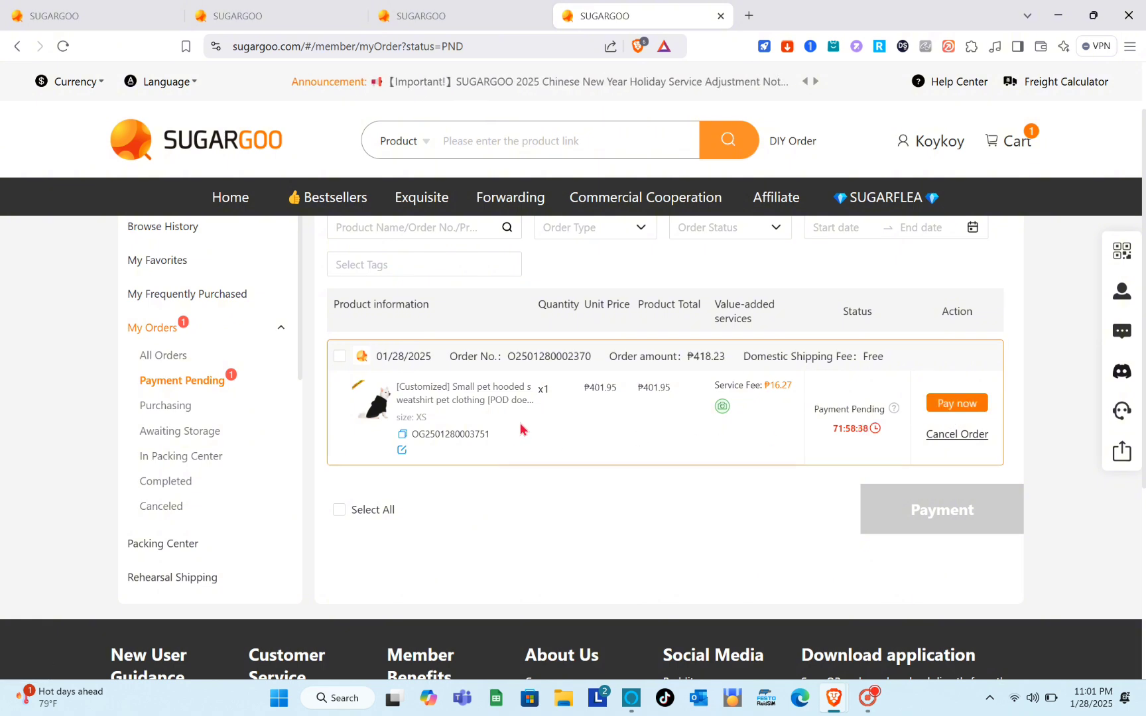
{"action": "scroll", "coordinate": [520, 428], "scroll_direction": "up", "scroll_amount": 1}
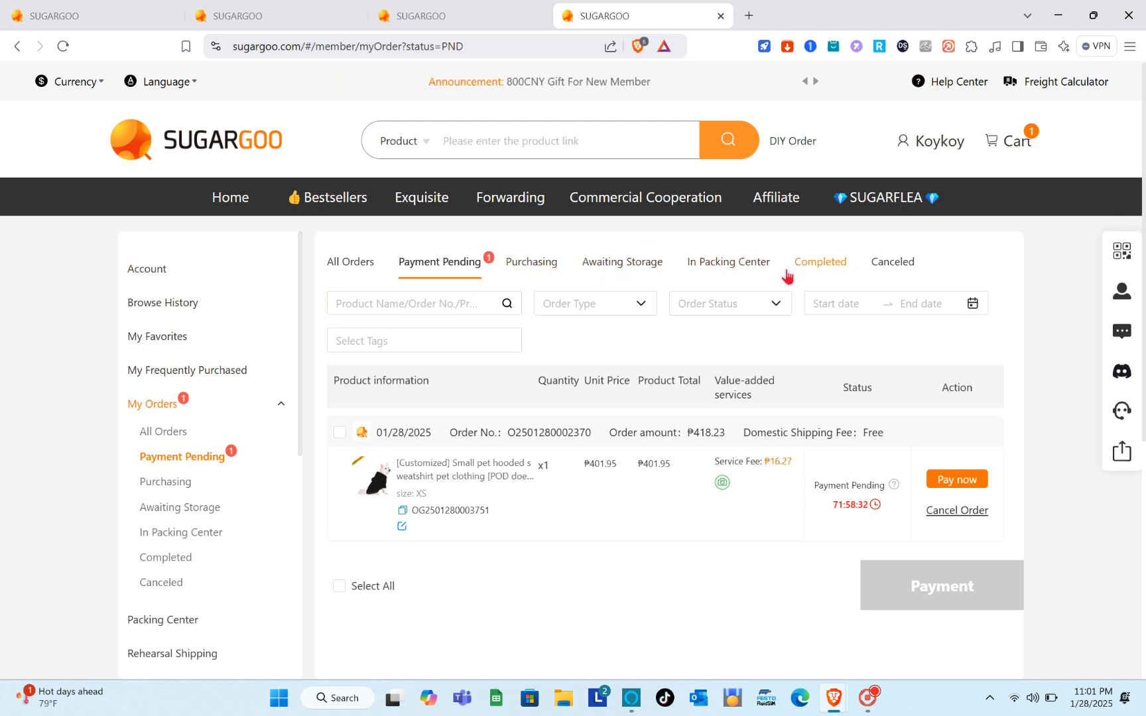
{"action": "scroll", "coordinate": [543, 375], "scroll_direction": "down", "scroll_amount": 1}
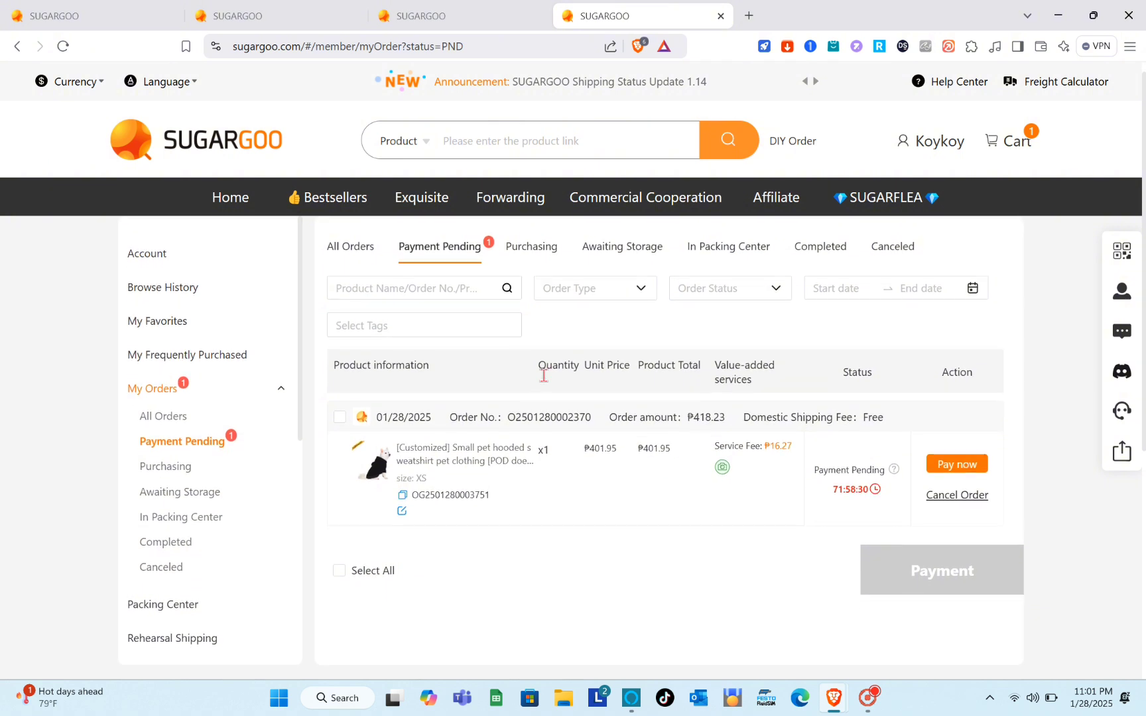
{"action": "scroll", "coordinate": [543, 375], "scroll_direction": "up", "scroll_amount": 1}
Step: Check the Purchasing, Awaiting Storage, In Packing Center and Completed order lists, then return to the homepage
{"action": "left_click", "coordinate": [539, 274]}
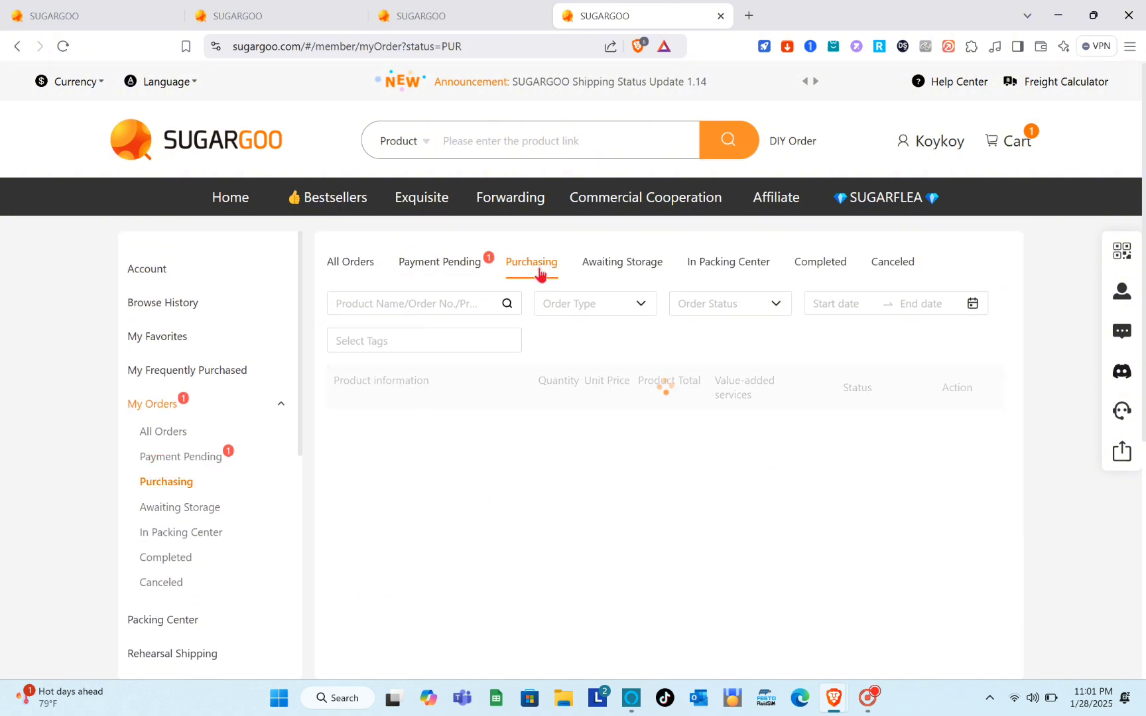
{"action": "left_click", "coordinate": [604, 272]}
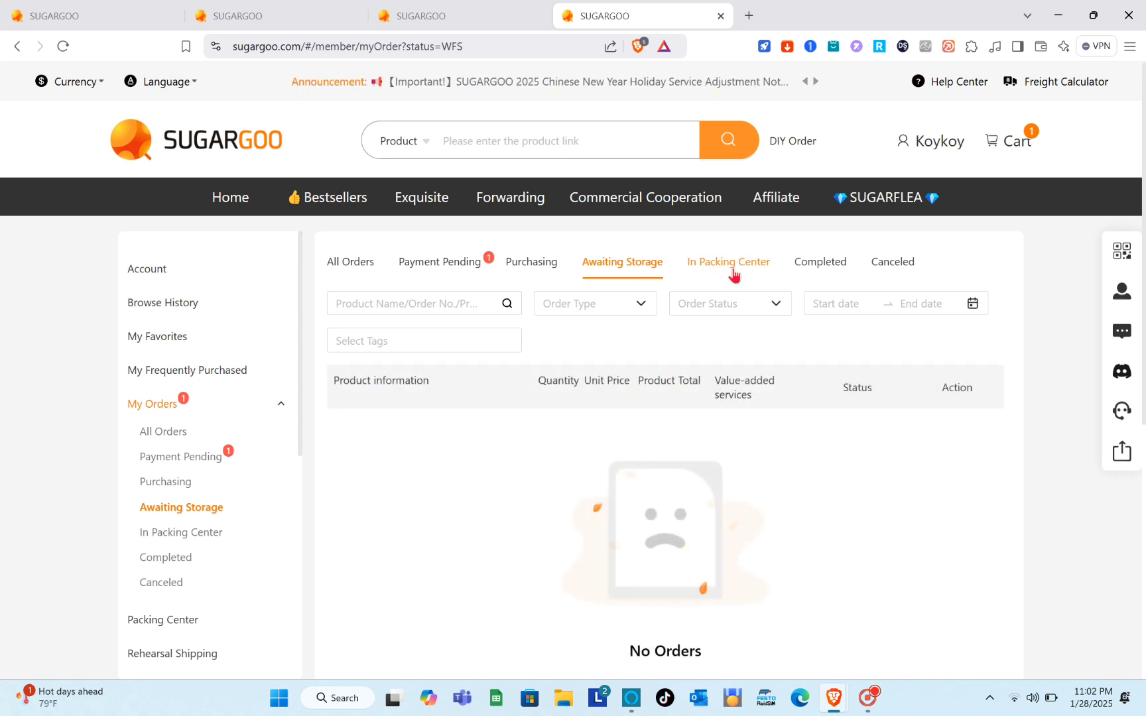
{"action": "left_click", "coordinate": [733, 274]}
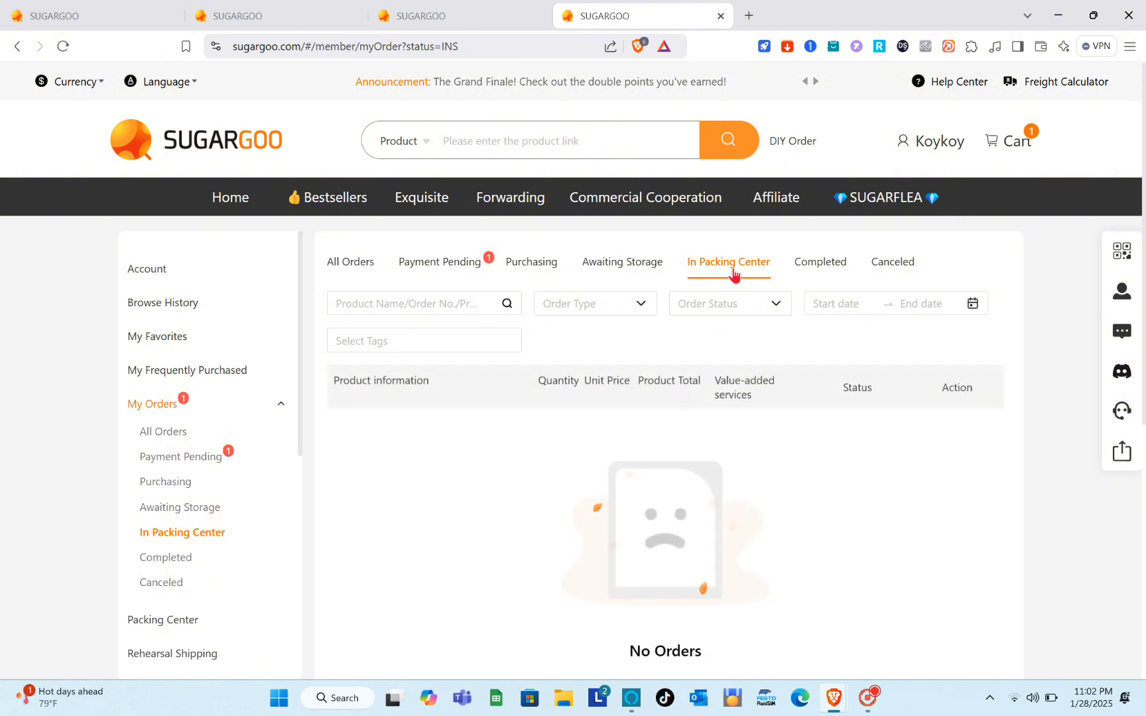
{"action": "left_click", "coordinate": [827, 267]}
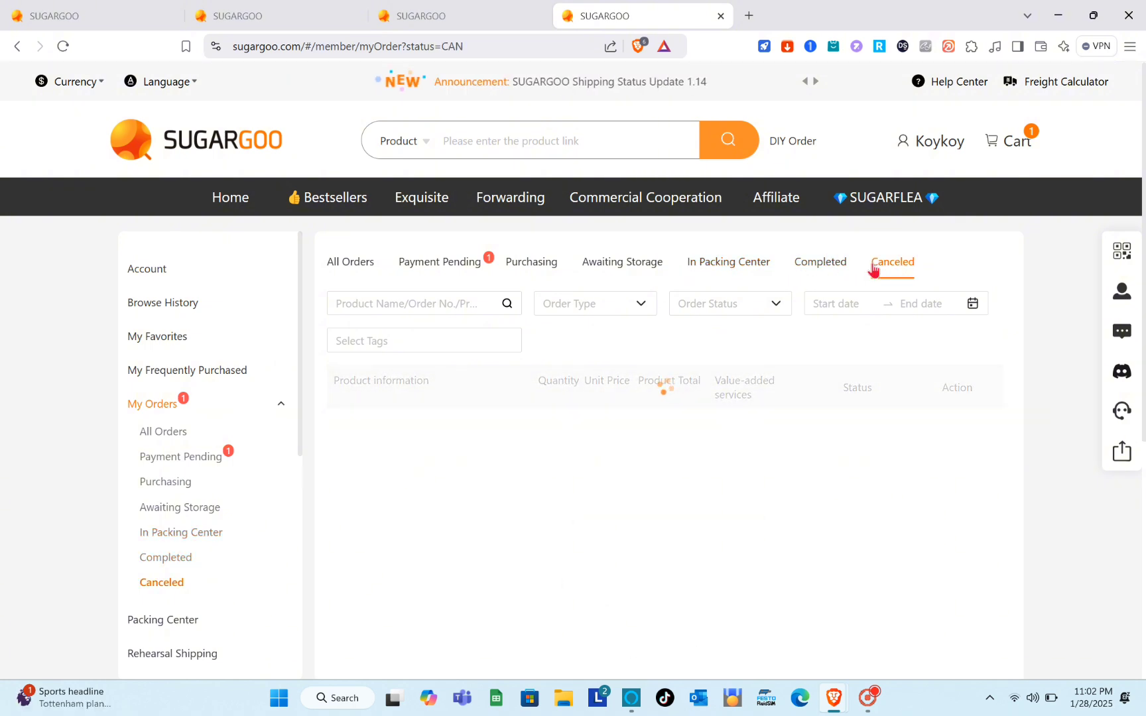
{"action": "left_click", "coordinate": [219, 141]}
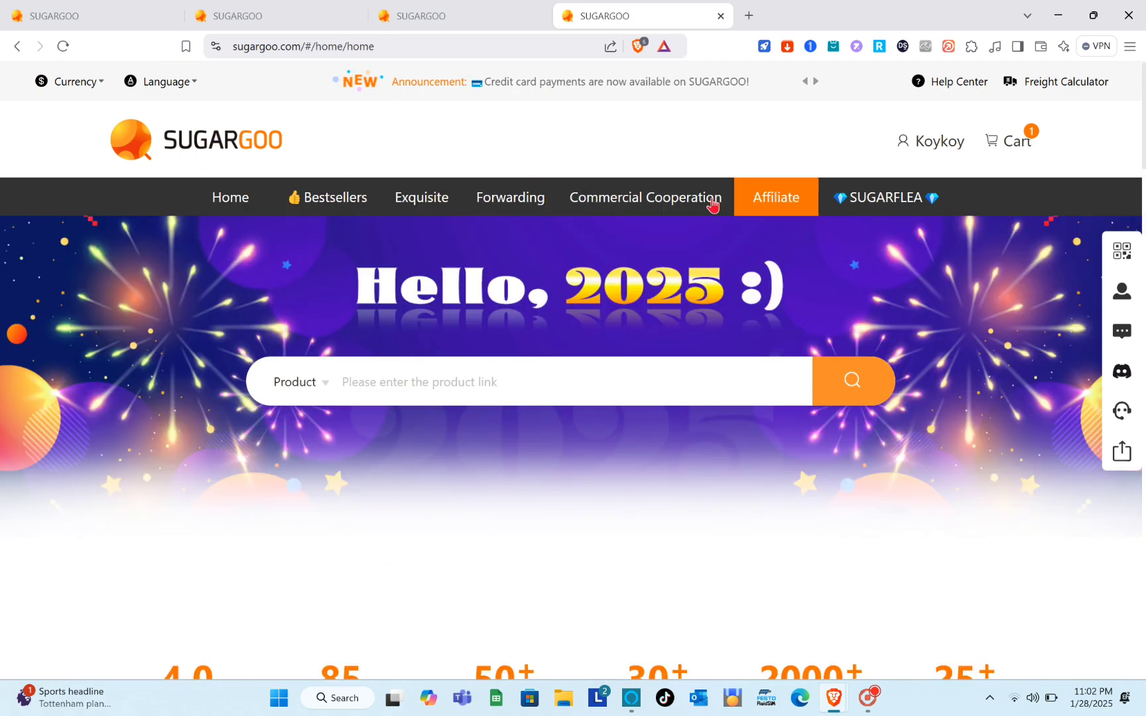
{"action": "scroll", "coordinate": [462, 373], "scroll_direction": "down", "scroll_amount": 2}
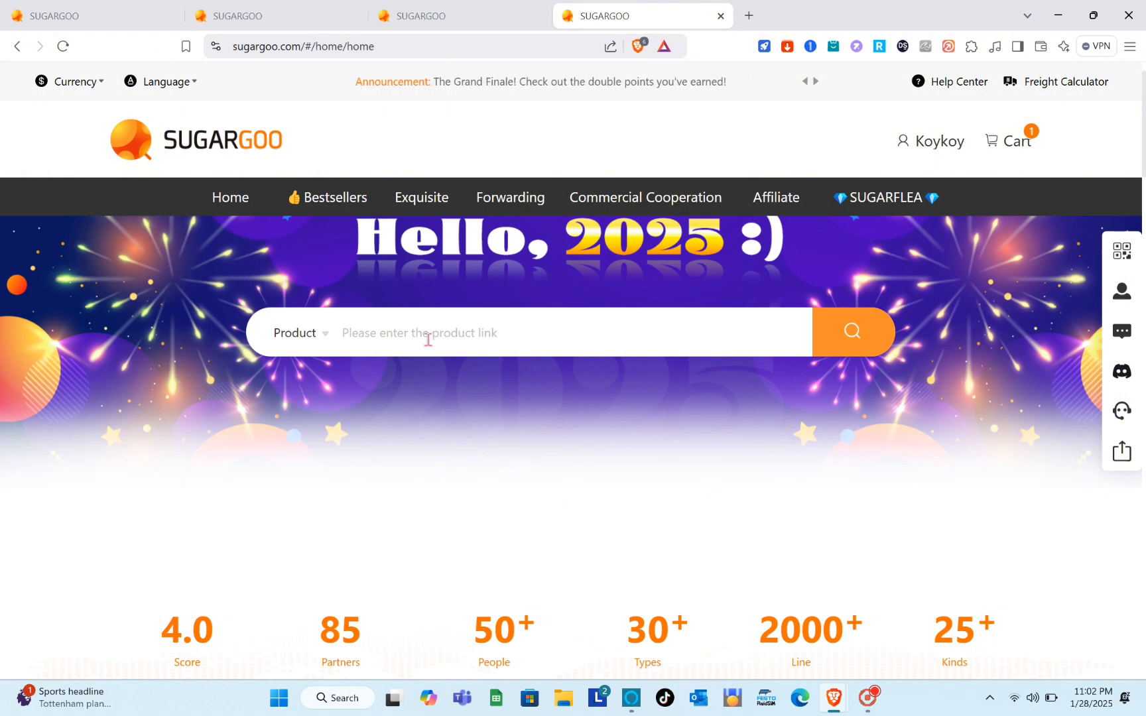
{"action": "key", "text": "Caps_Lock"}
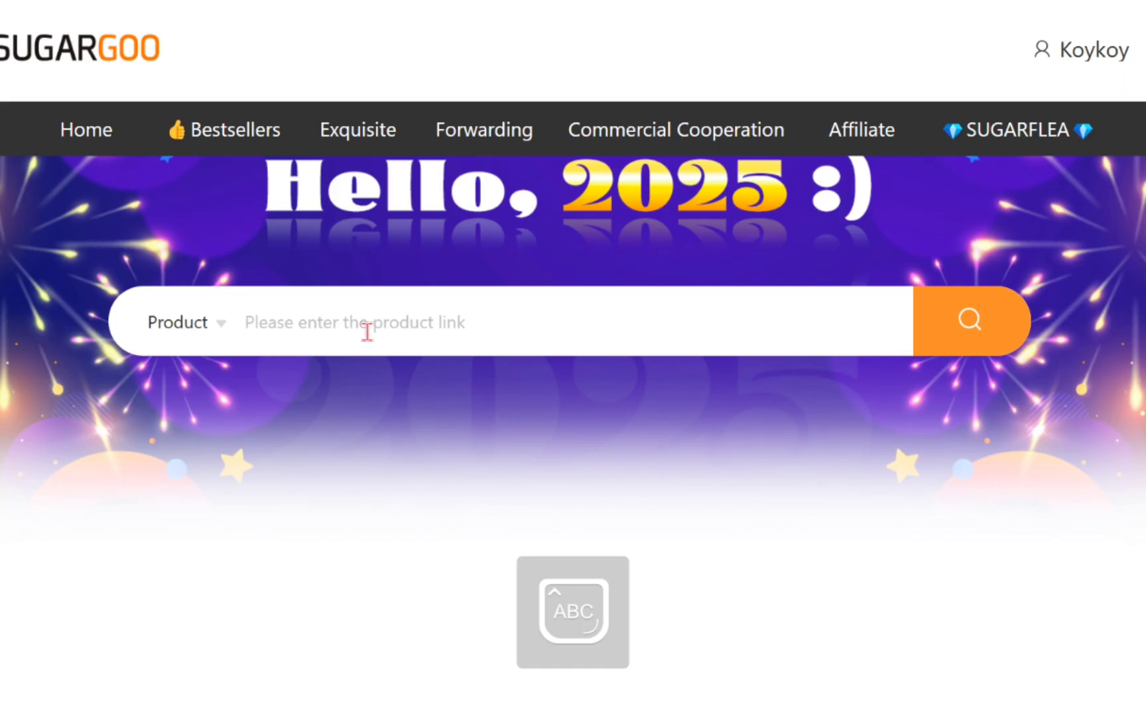
{"action": "type", "text": "S"}
{"action": "key", "text": "Caps_Lock"}
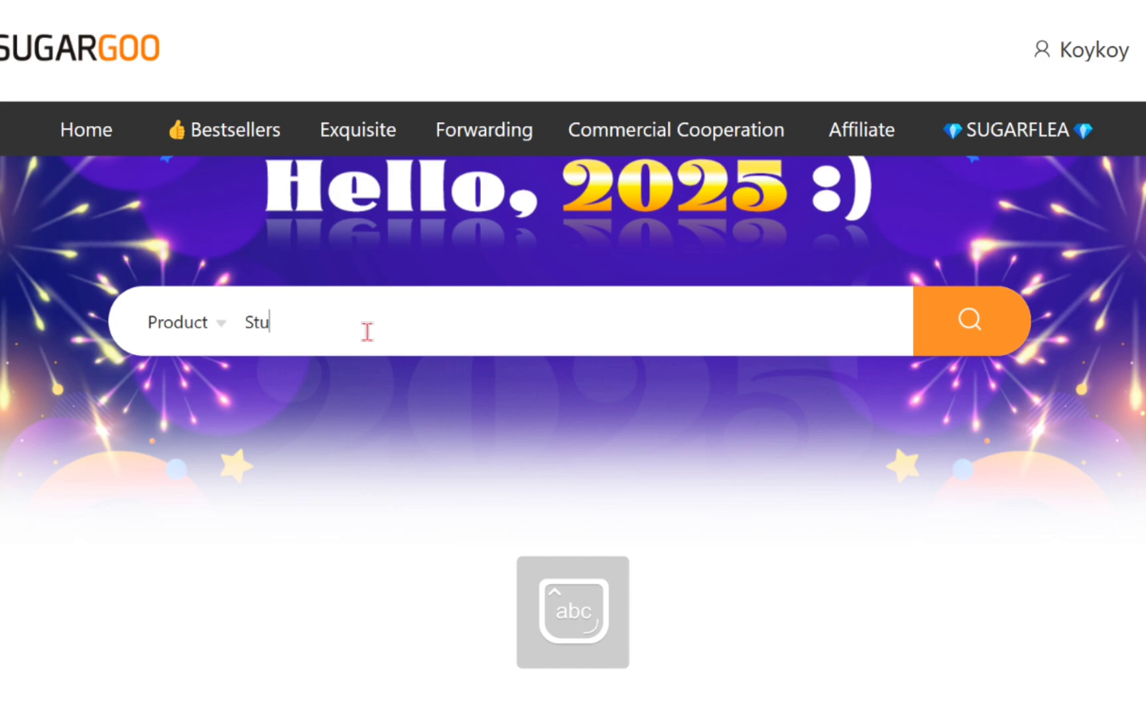
{"action": "type", "text": "tuff toys"}
{"action": "key", "text": "Return"}
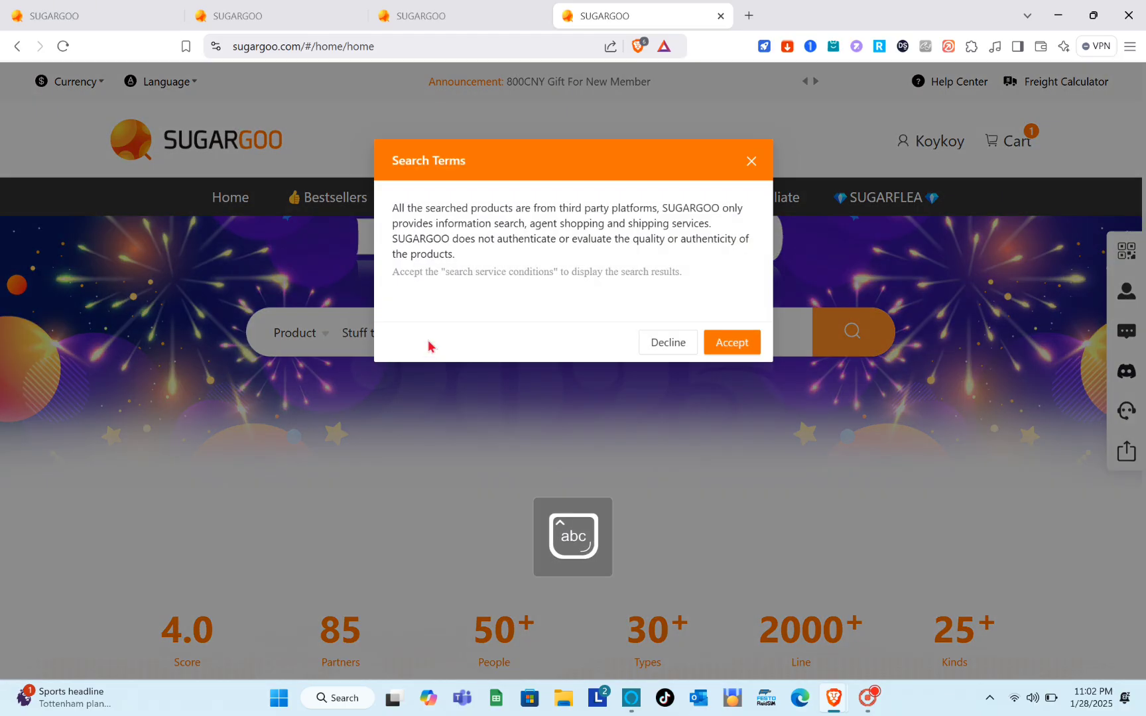
{"action": "left_click", "coordinate": [751, 161]}
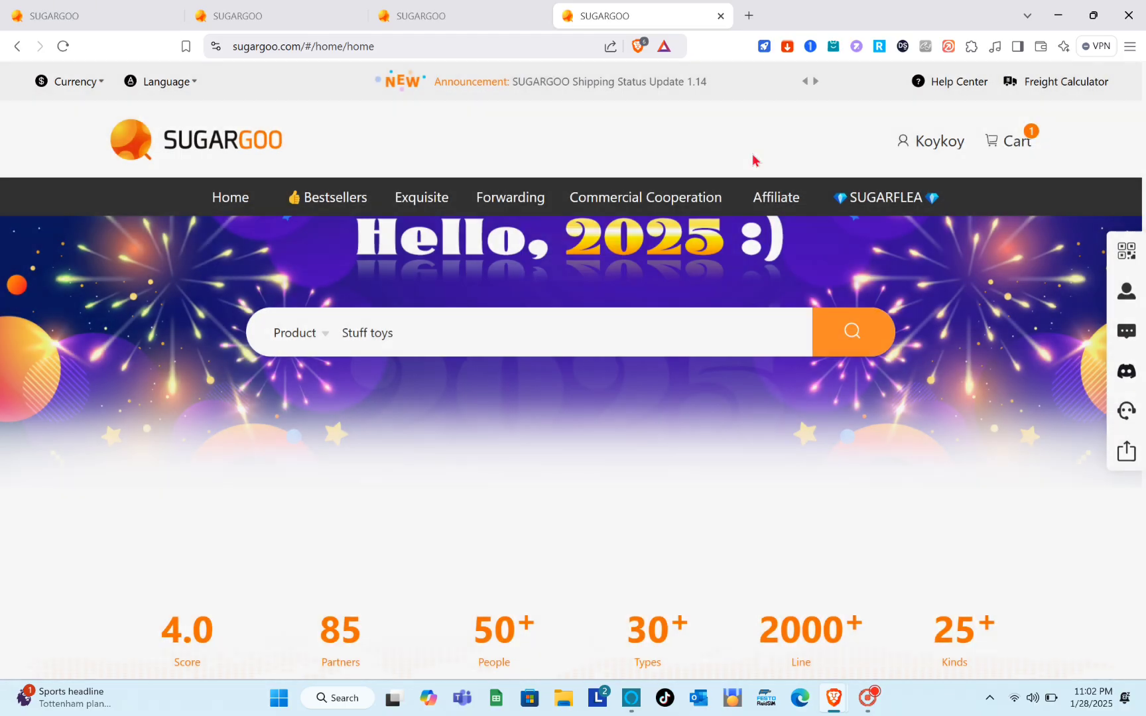
{"action": "left_click", "coordinate": [828, 333]}
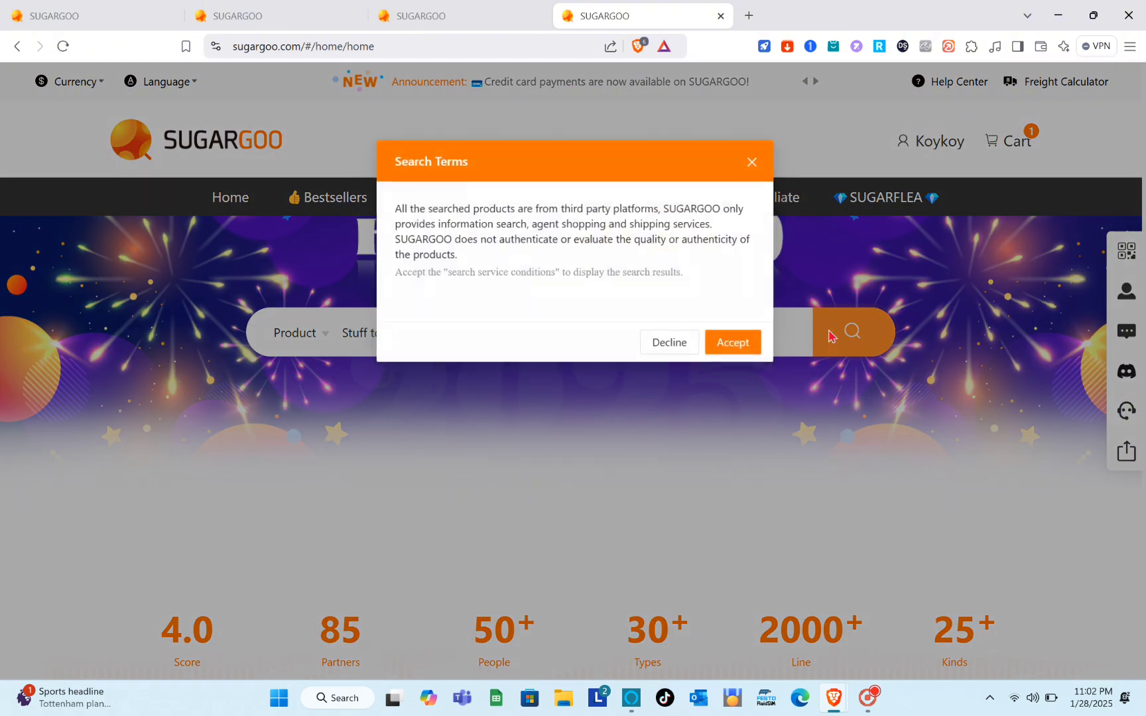
{"action": "left_click", "coordinate": [732, 346]}
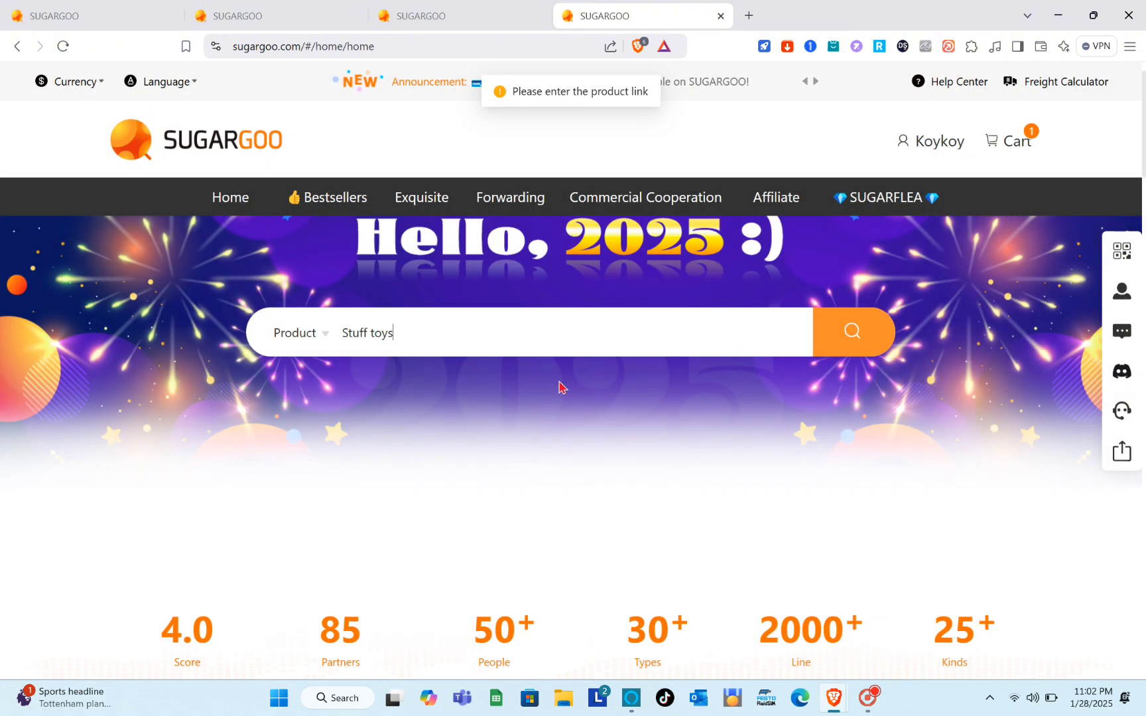
{"action": "scroll", "coordinate": [559, 384], "scroll_direction": "down", "scroll_amount": 5}
{"action": "scroll", "coordinate": [559, 381], "scroll_direction": "up", "scroll_amount": 6}
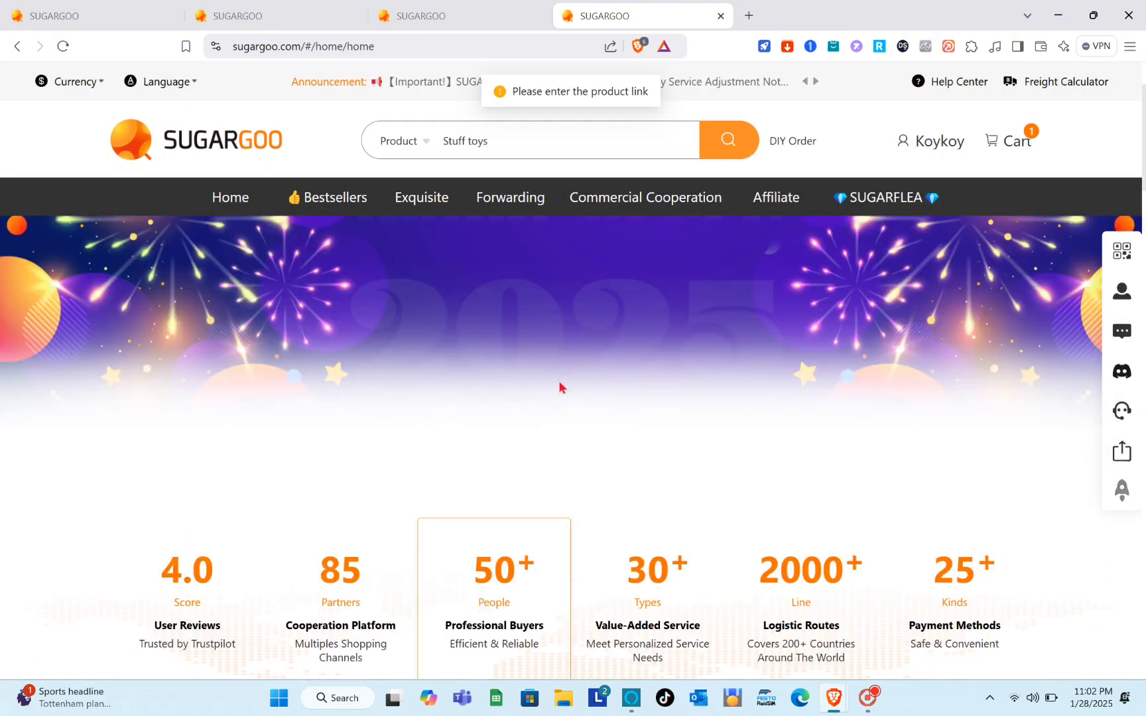
{"action": "scroll", "coordinate": [559, 385], "scroll_direction": "down", "scroll_amount": 5}
{"action": "scroll", "coordinate": [561, 389], "scroll_direction": "up", "scroll_amount": 5}
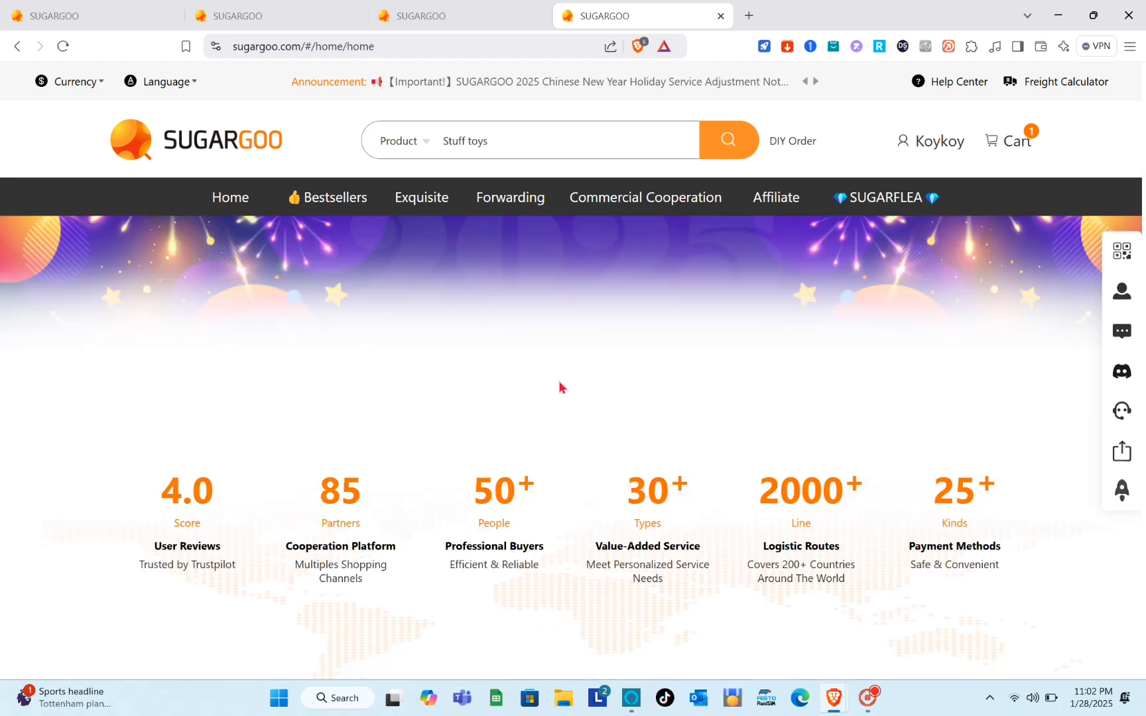
{"action": "left_click", "coordinate": [859, 394]}
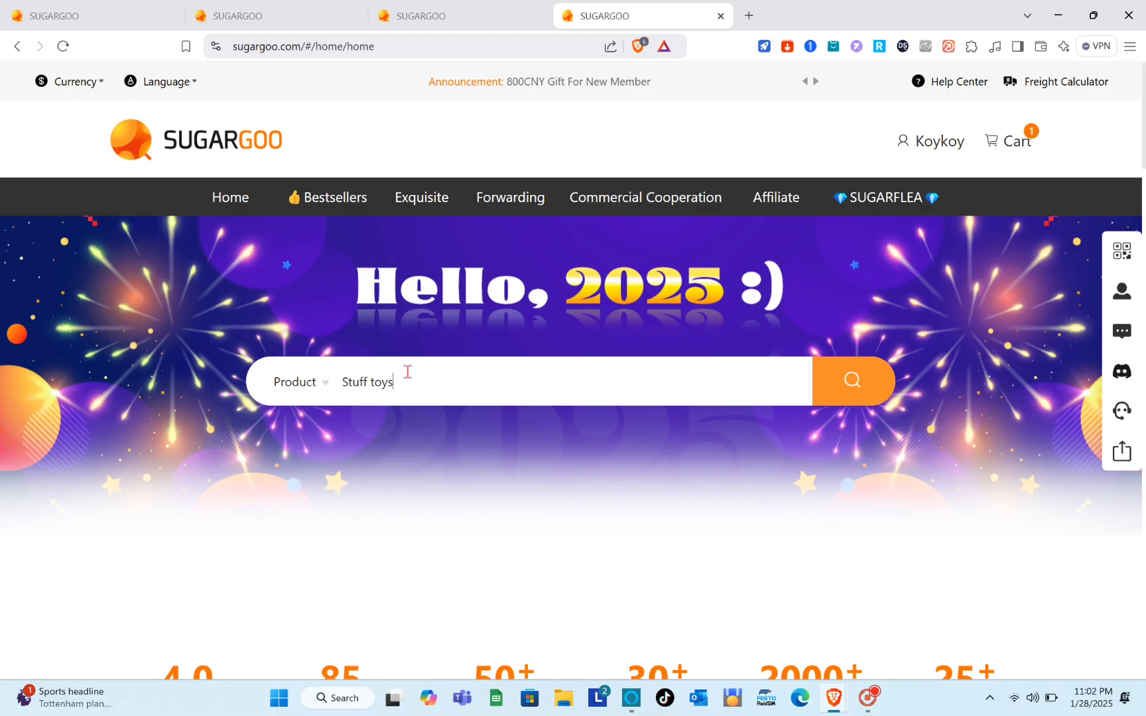
{"action": "key", "text": "BackSpace"}
{"action": "key", "text": "BackSpace"}
{"action": "key", "text": "BackSpace"}
{"action": "key", "text": "BackSpace"}
{"action": "key", "text": "BackSpace"}
{"action": "key", "text": "BackSpace"}
{"action": "key", "text": "BackSpace"}
{"action": "key", "text": "BackSpace"}
{"action": "key", "text": "BackSpace"}
{"action": "key", "text": "BackSpace"}
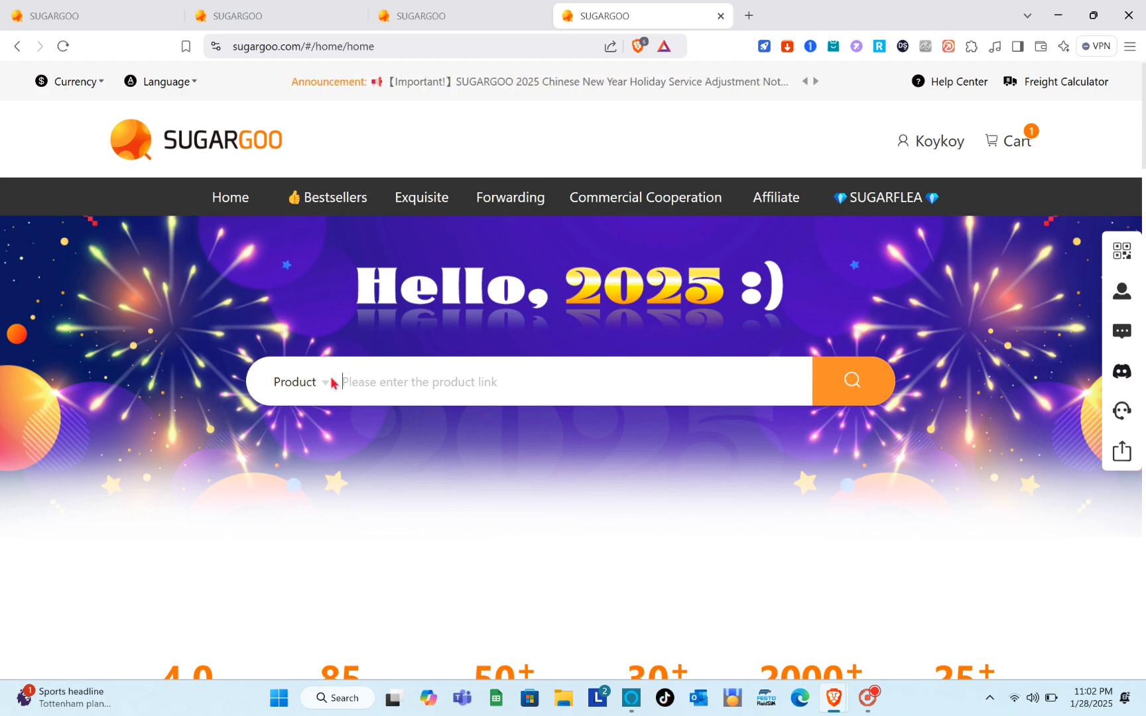
{"action": "scroll", "coordinate": [401, 323], "scroll_direction": "down", "scroll_amount": 15}
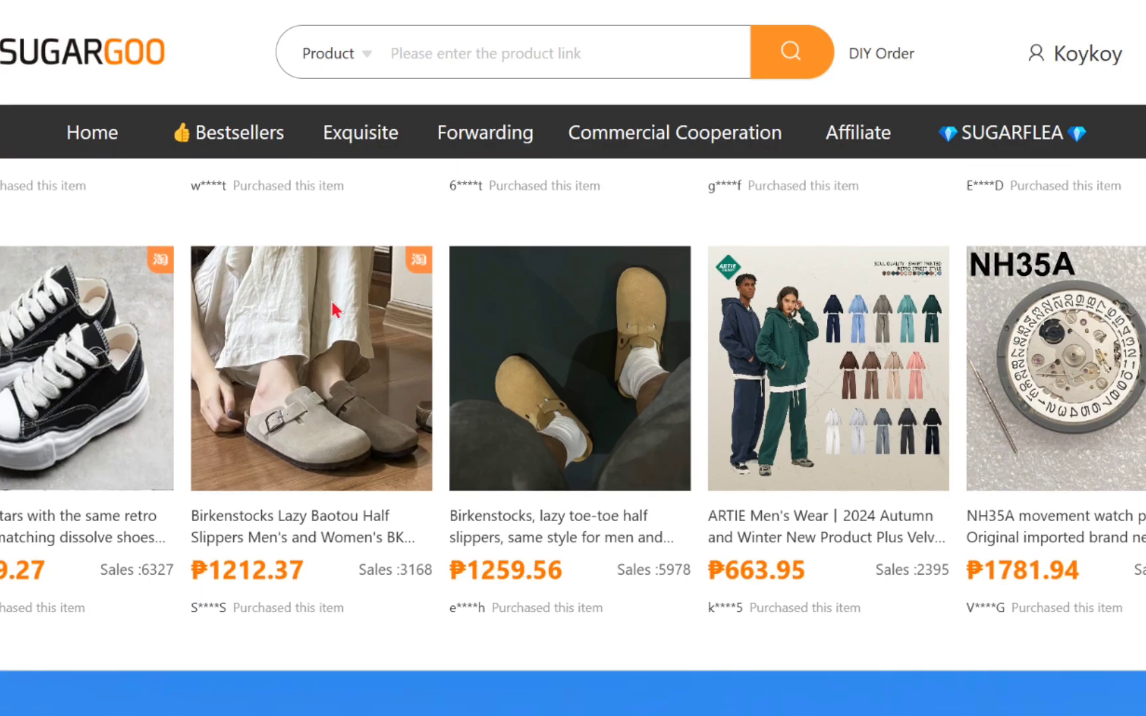
{"action": "scroll", "coordinate": [333, 305], "scroll_direction": "down", "scroll_amount": 15}
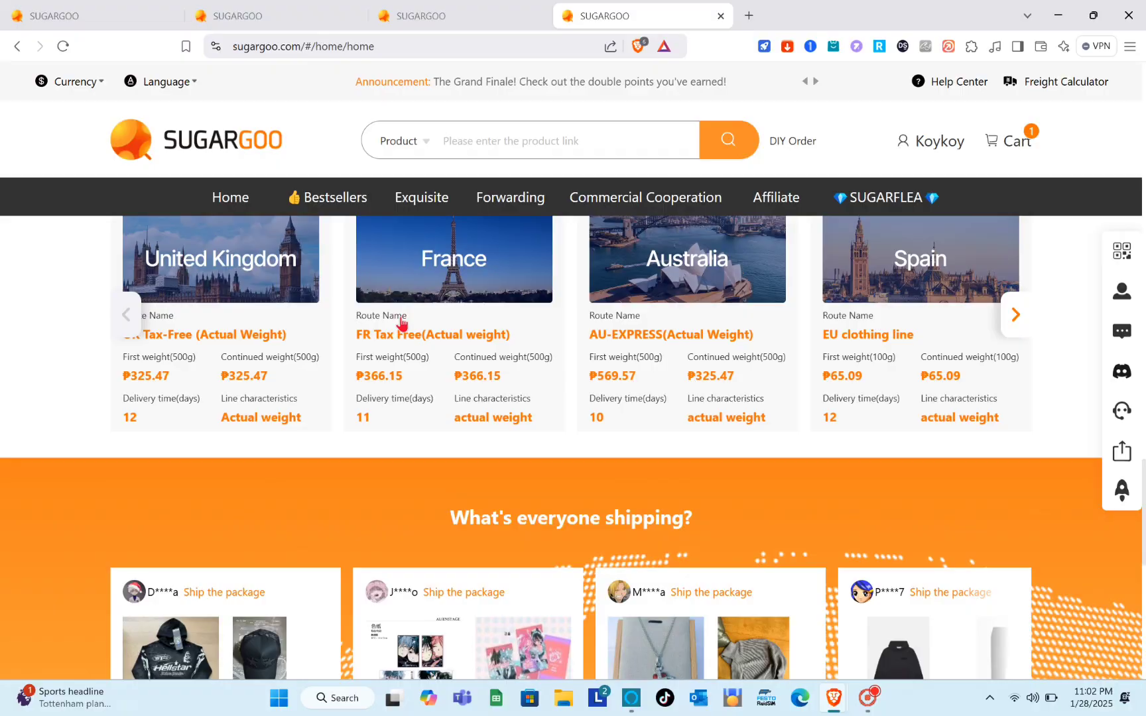
{"action": "scroll", "coordinate": [336, 309], "scroll_direction": "up", "scroll_amount": 10}
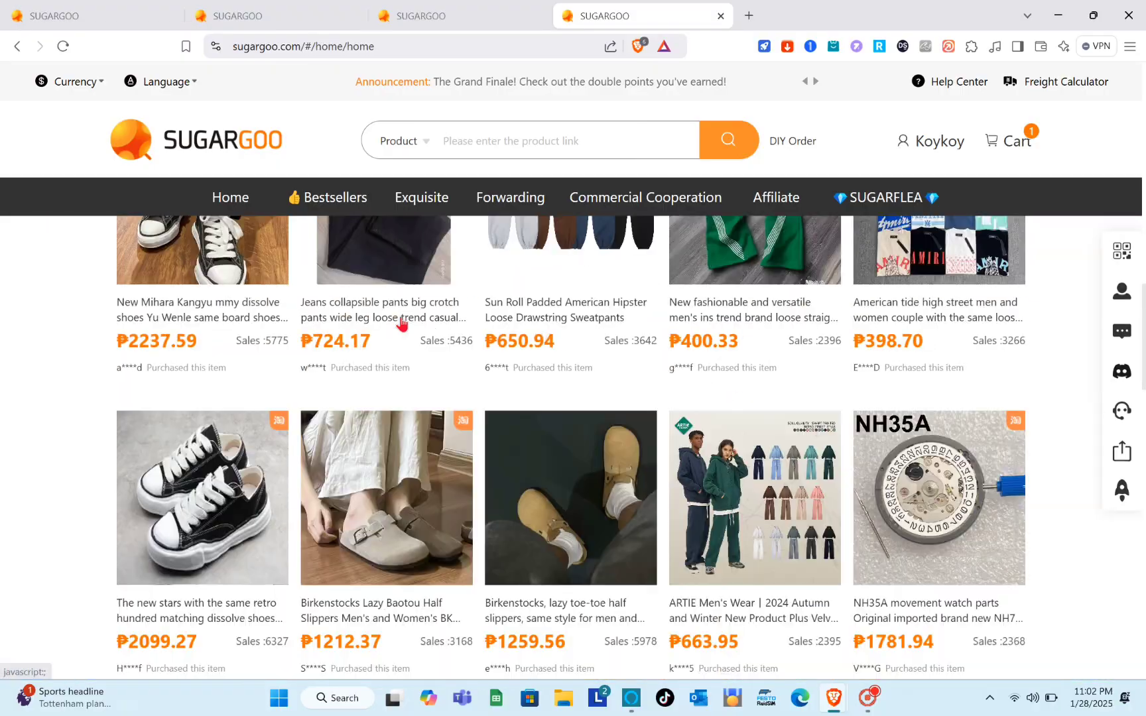
{"action": "scroll", "coordinate": [401, 323], "scroll_direction": "up", "scroll_amount": 10}
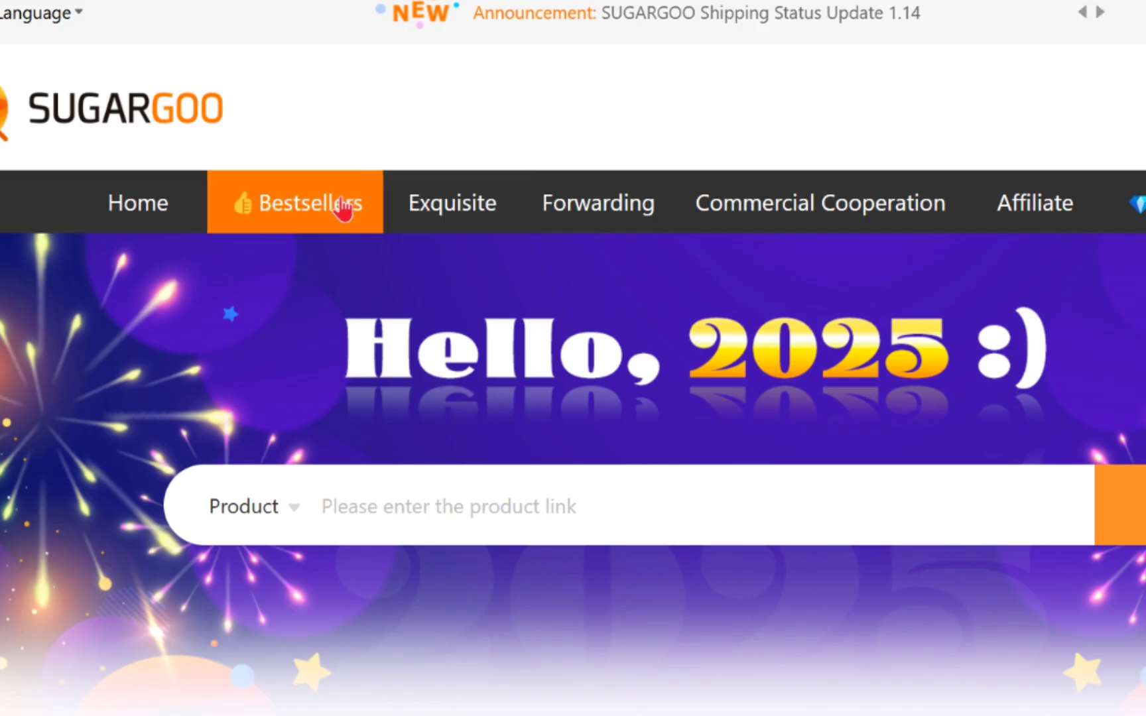
Step: Browse the Bestsellers page's POD-Personalized products, such as the ₱401.95 pet hooded sweatshirt
{"action": "left_click", "coordinate": [356, 202]}
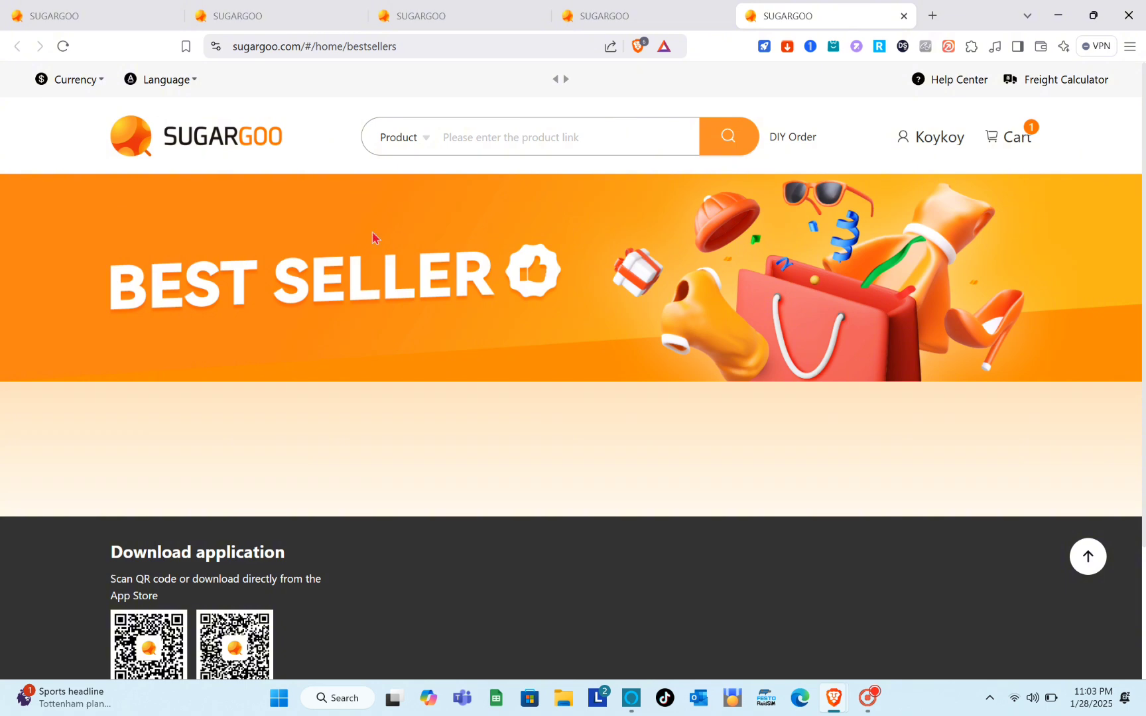
{"action": "scroll", "coordinate": [493, 477], "scroll_direction": "down", "scroll_amount": 6}
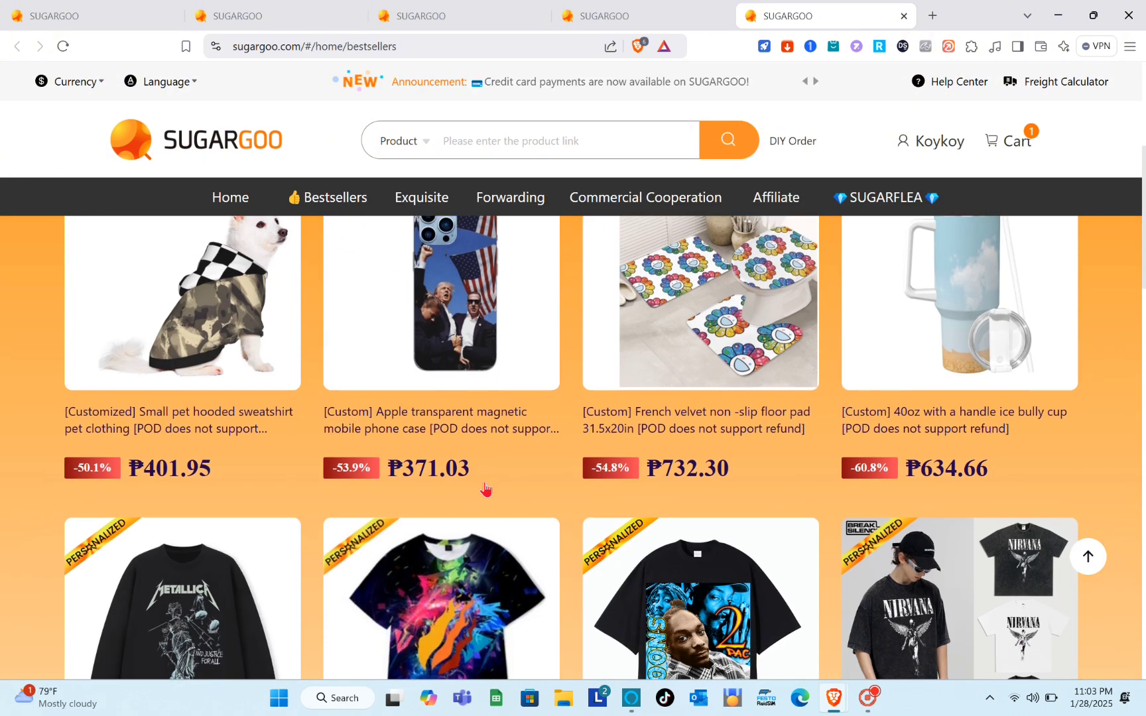
{"action": "scroll", "coordinate": [486, 487], "scroll_direction": "down", "scroll_amount": 10}
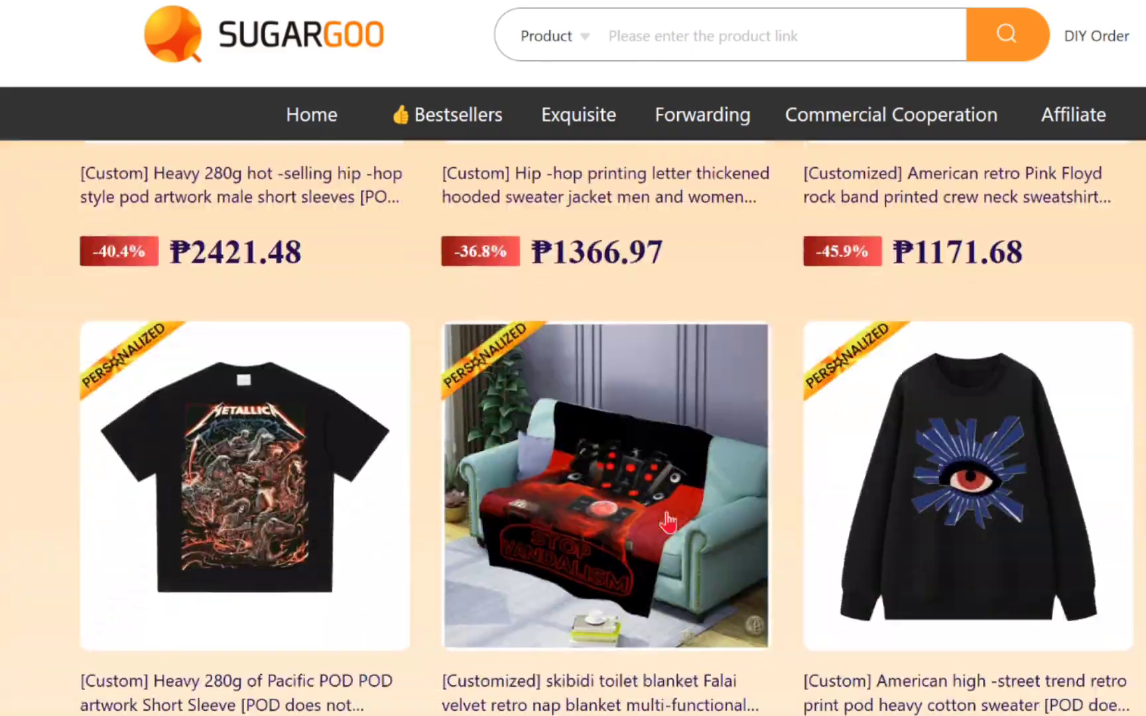
{"action": "scroll", "coordinate": [667, 522], "scroll_direction": "down", "scroll_amount": 10}
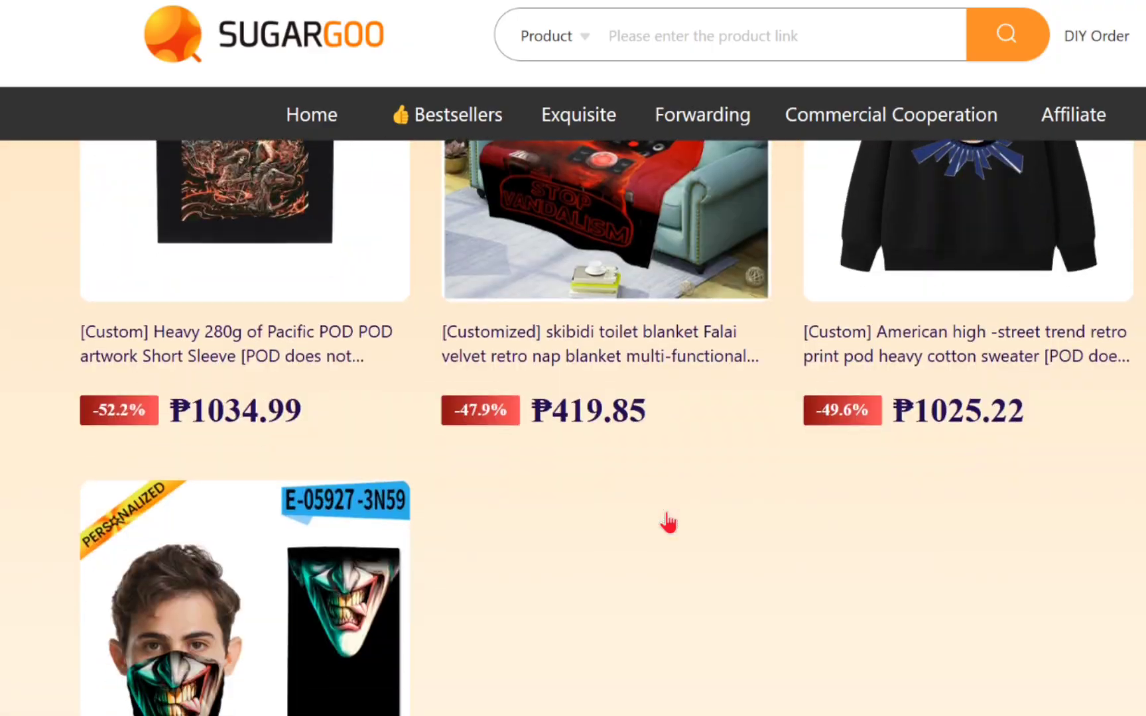
{"action": "scroll", "coordinate": [667, 514], "scroll_direction": "up", "scroll_amount": 20}
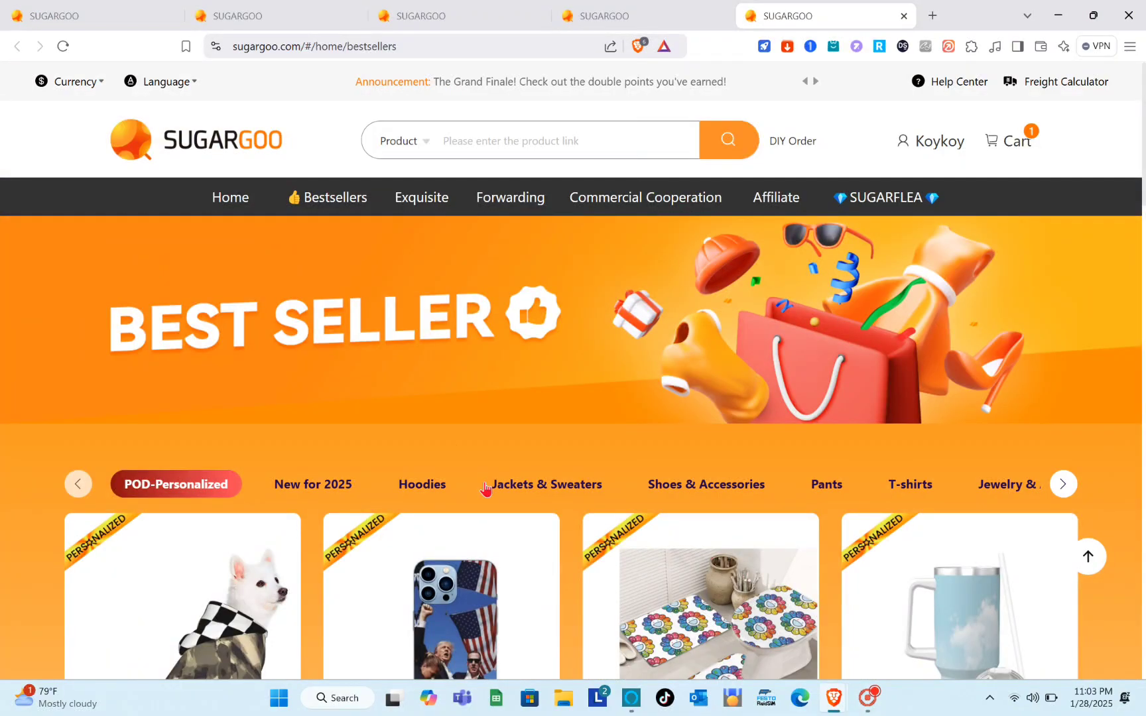